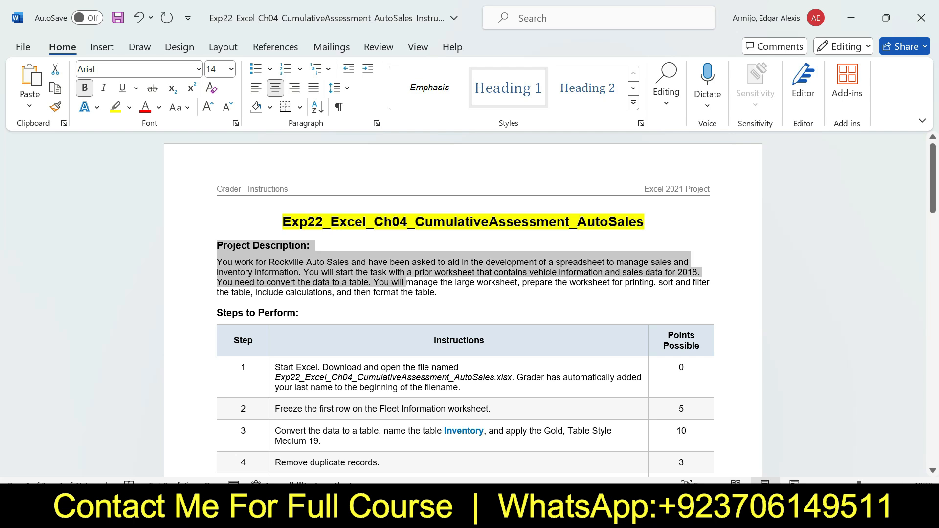
- Highlight the Project Description heading and its paragraph in yellow and read through the paragraph
click(504, 263)
click(437, 293)
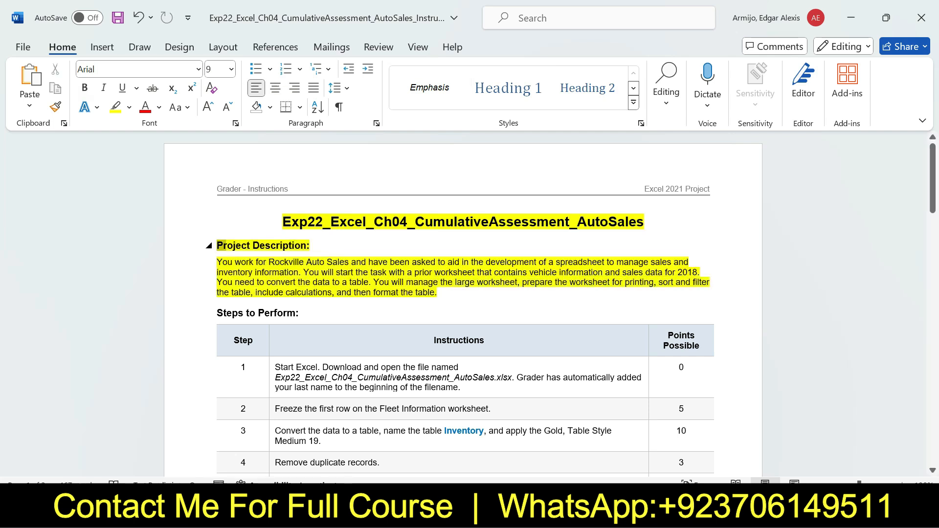
drag(221, 246, 309, 245)
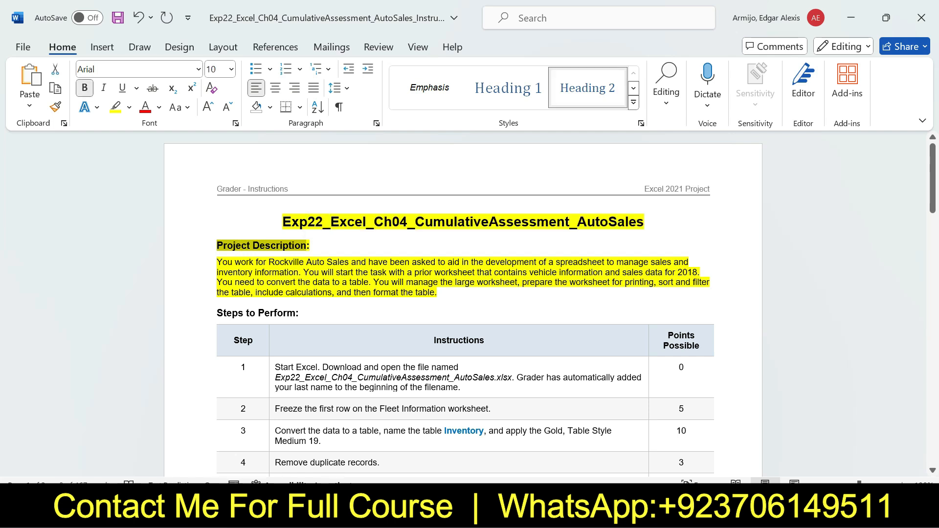
drag(217, 263, 441, 292)
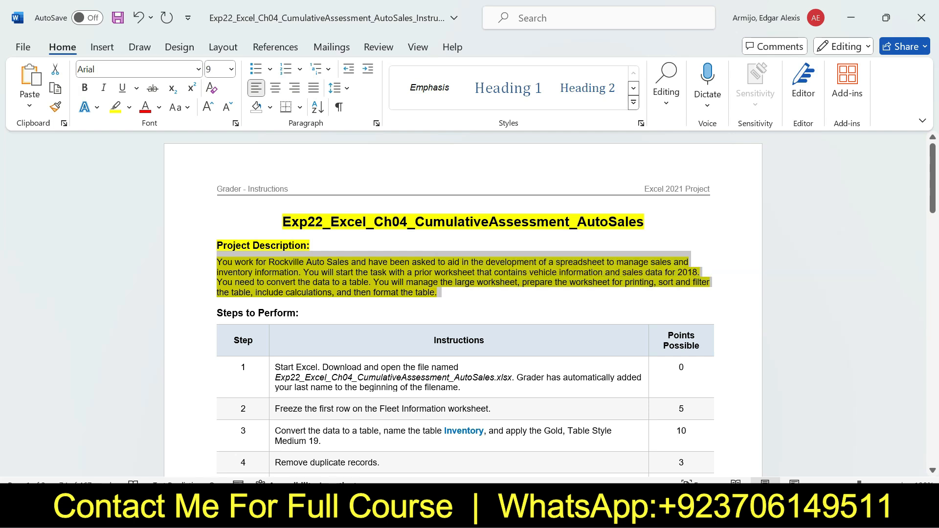
- Remove the highlighting from the document title, the Project Description heading and its paragraph
drag(283, 222, 448, 293)
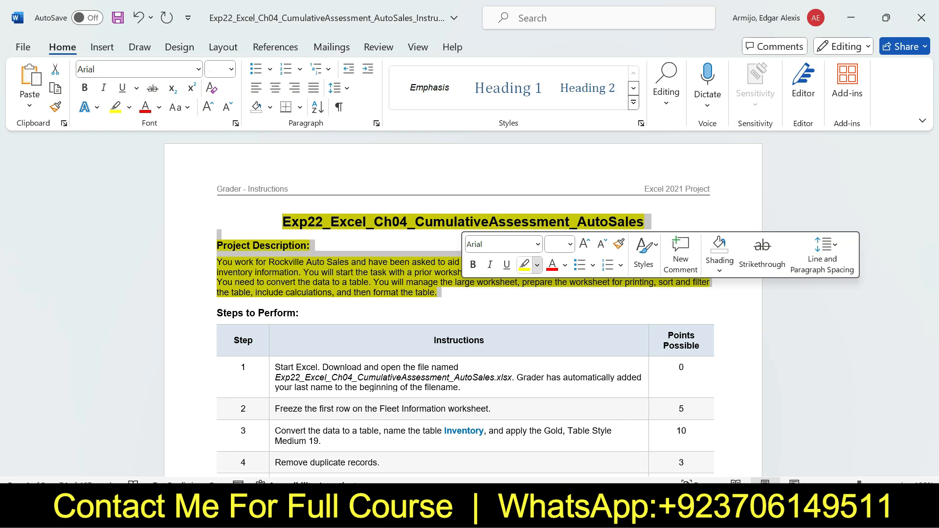
click(537, 265)
click(563, 381)
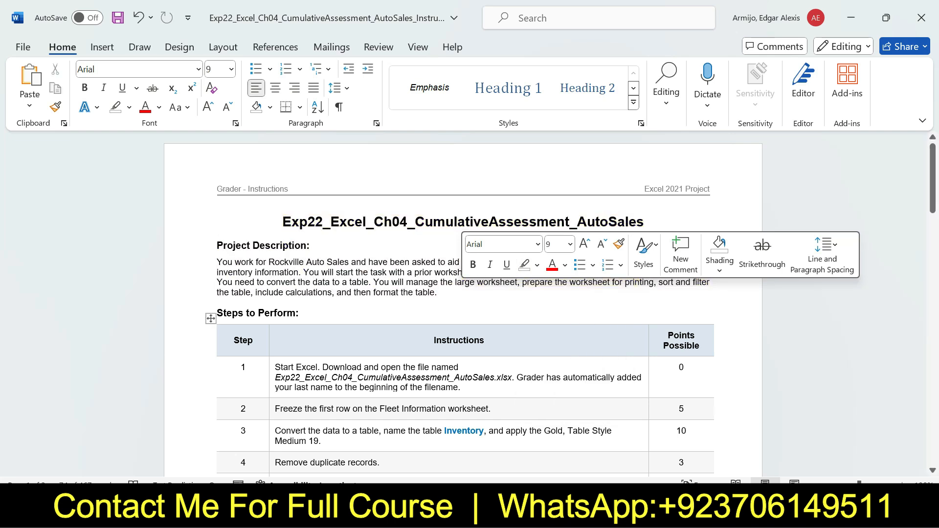
- Enlarge the step 1 instruction text in the table to 16 pt and highlight it in yellow
drag(933, 179, 933, 217)
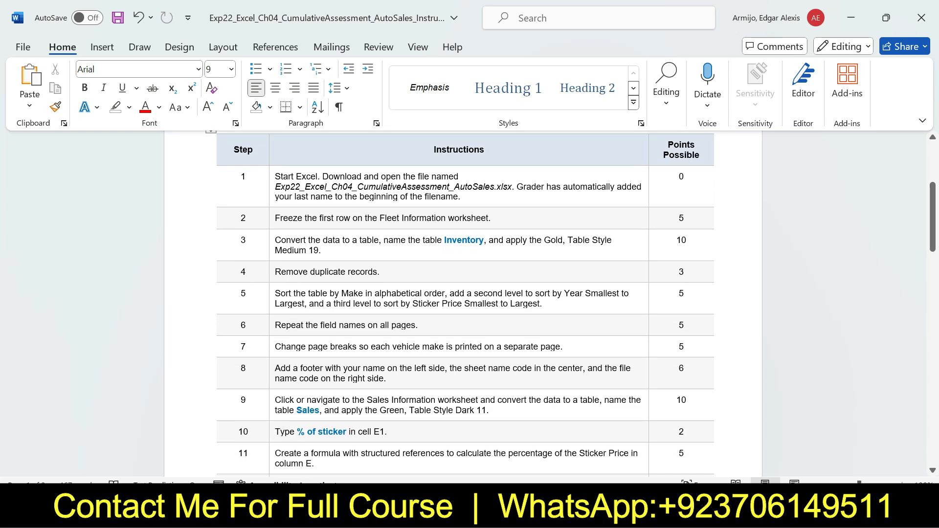
click(272, 186)
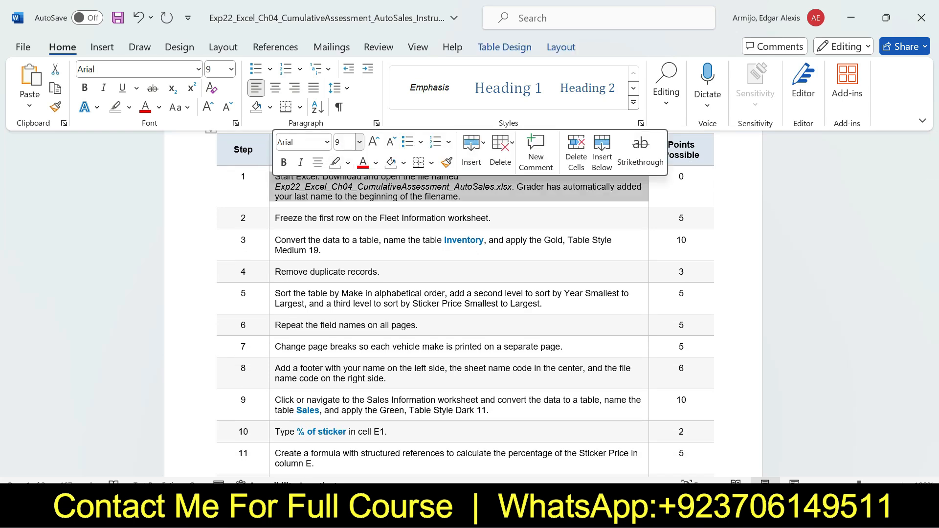
click(360, 142)
click(347, 257)
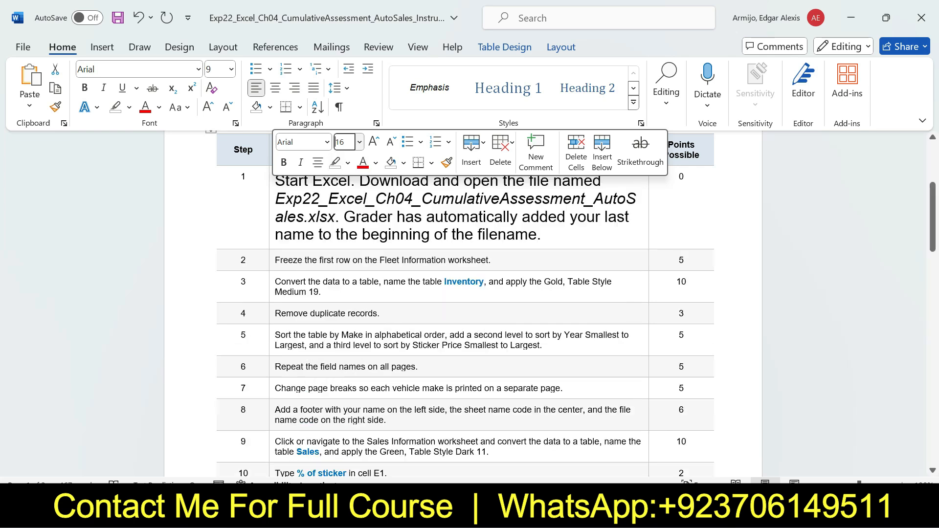
click(348, 163)
click(342, 219)
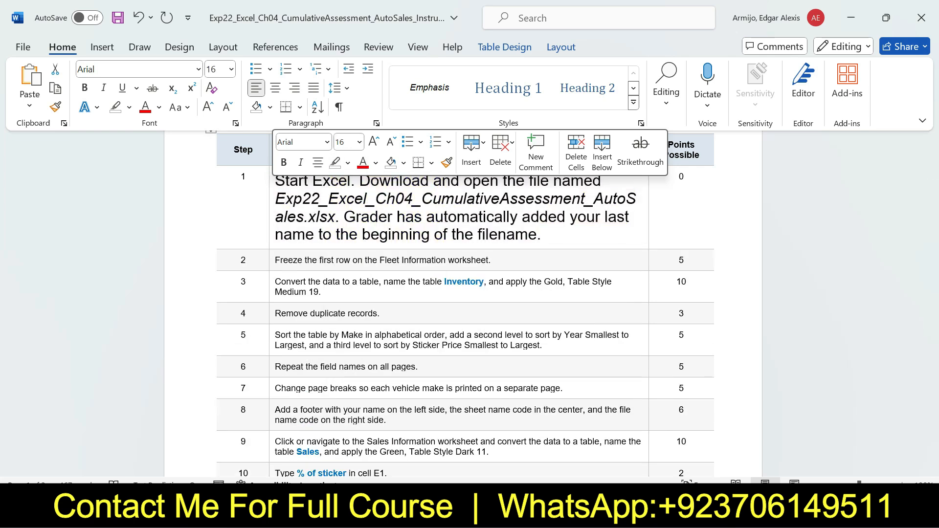
- Read the step 1 instruction, check the open AutoSales workbook in Excel, and return to the Word instructions
click(320, 198)
drag(275, 180, 541, 235)
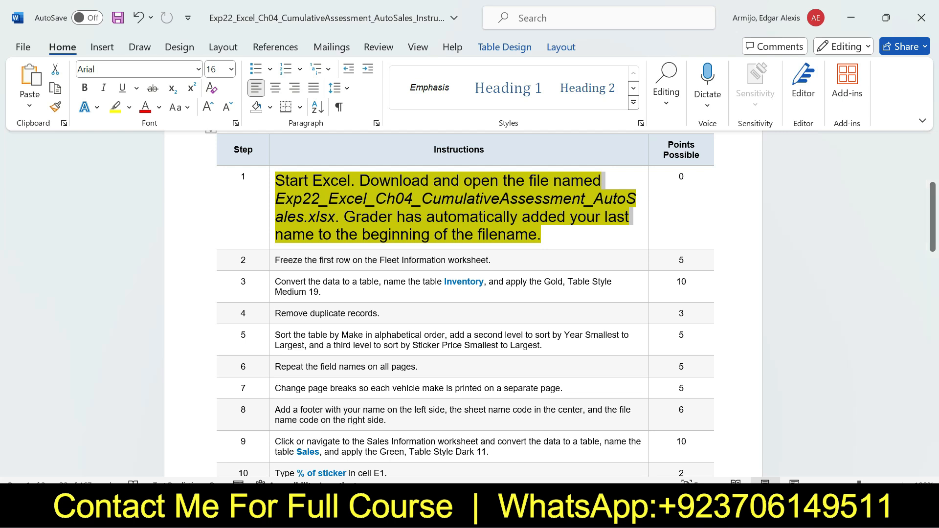
key(alt+Tab)
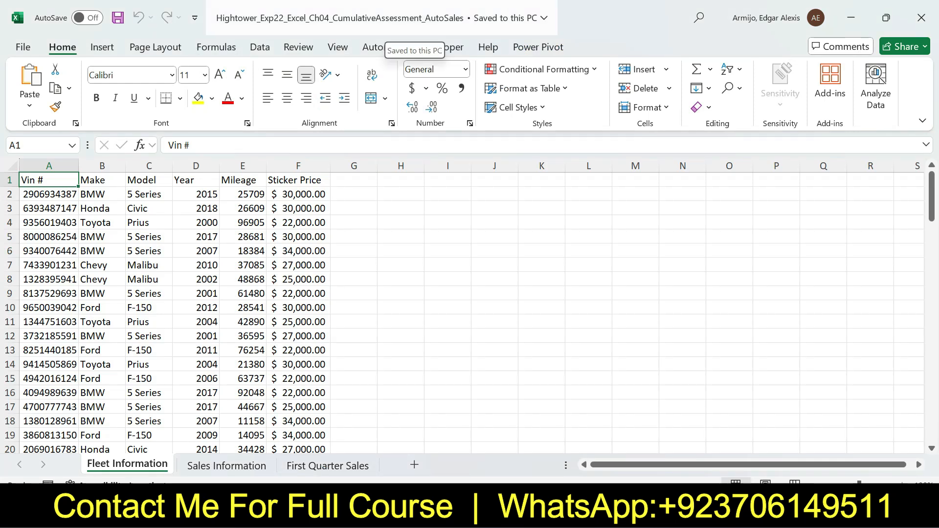
key(alt+Tab)
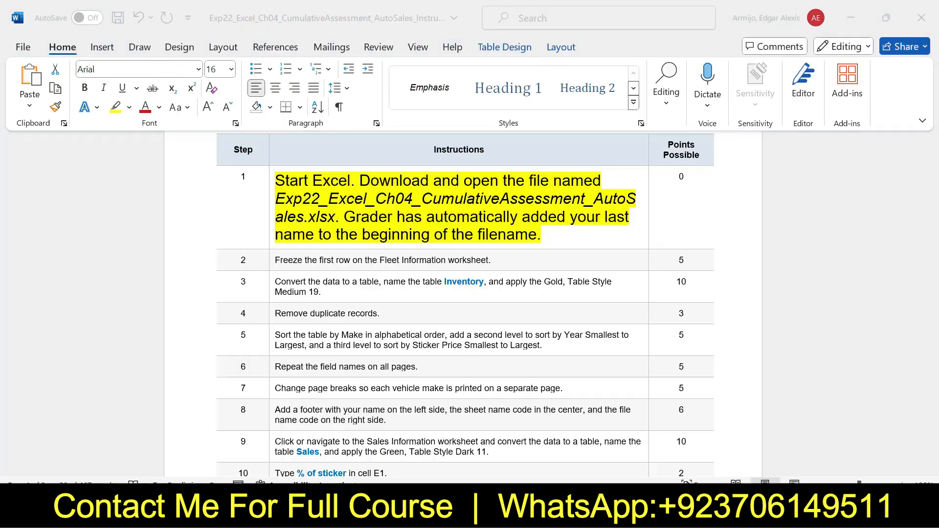
- Set the step 1 instruction text to 9 pt and remove its highlighting
drag(541, 235, 577, 236)
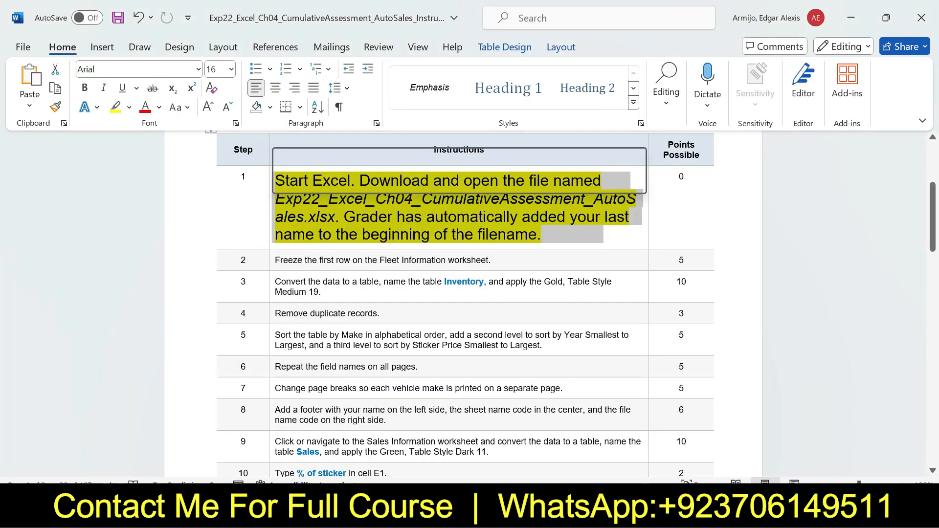
click(359, 161)
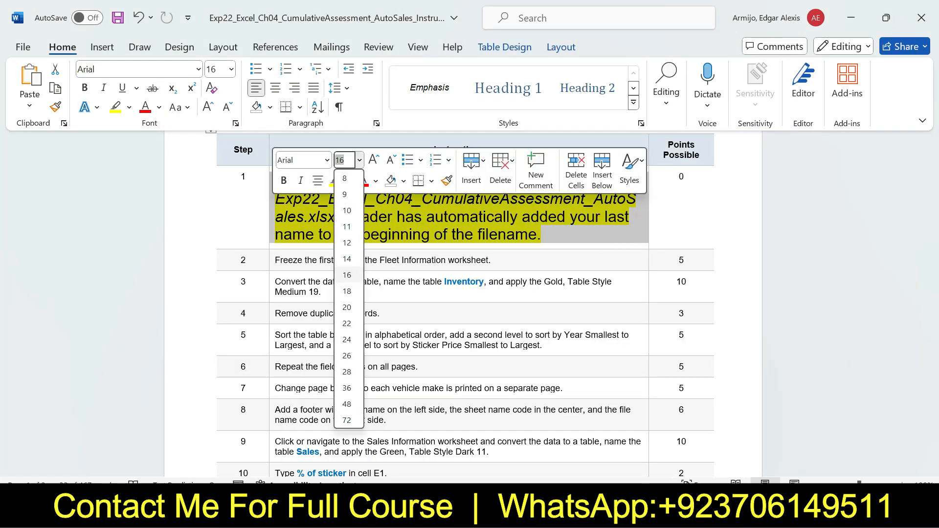
click(346, 192)
click(347, 181)
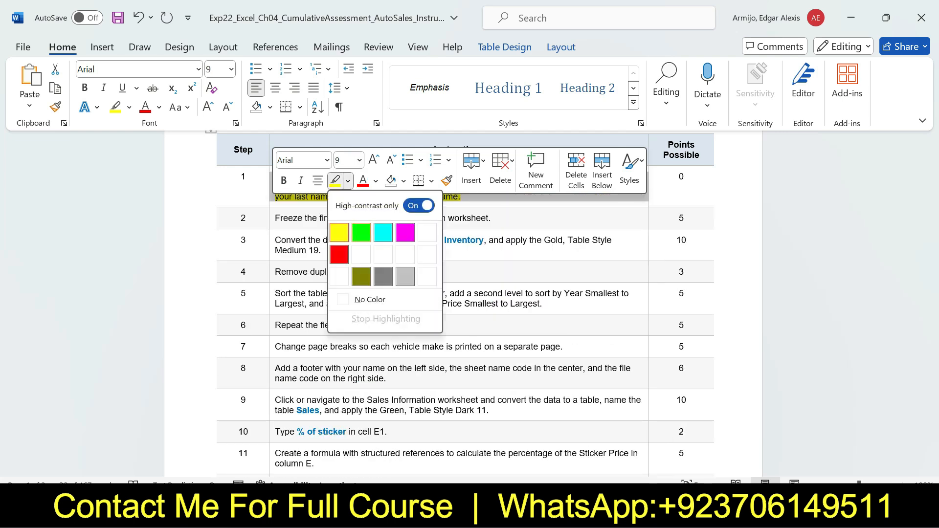
click(369, 300)
click(321, 251)
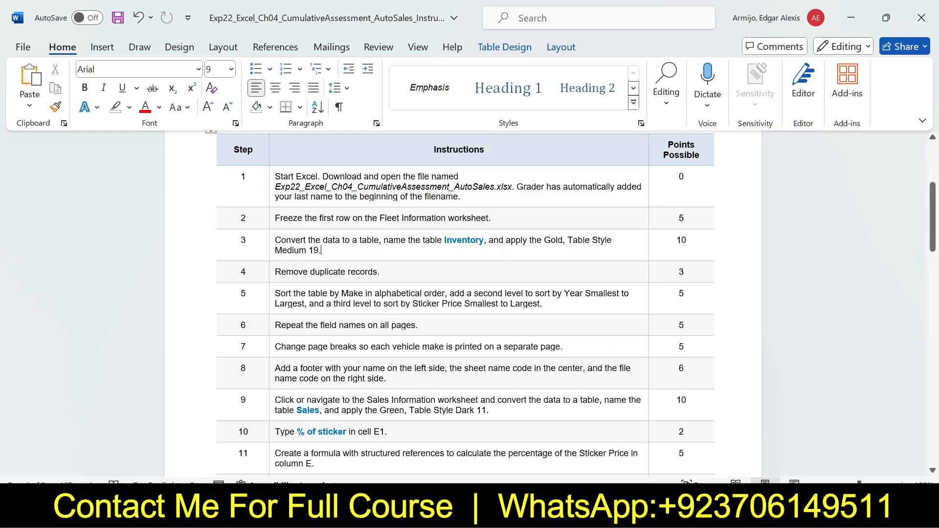
- Enlarge the step 2 instruction about freezing the first row to 16 pt and highlight it in yellow
drag(276, 218, 509, 219)
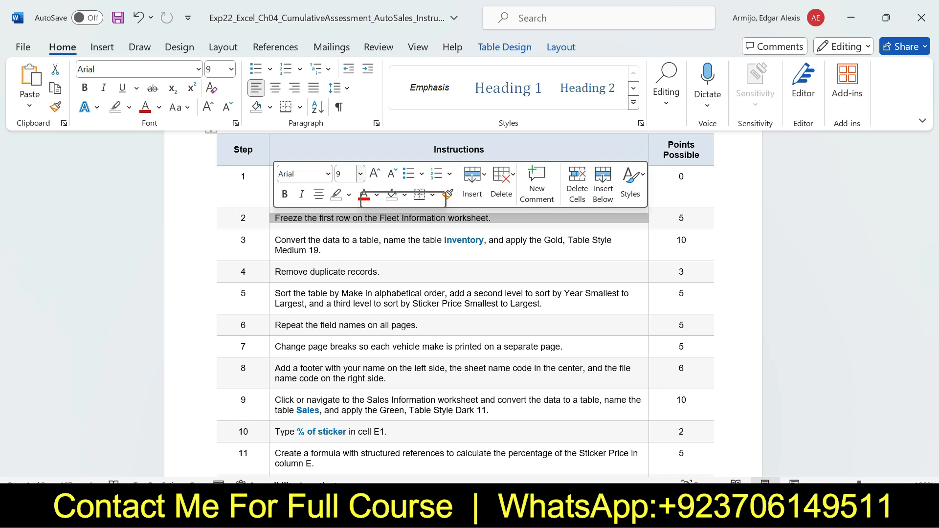
click(360, 174)
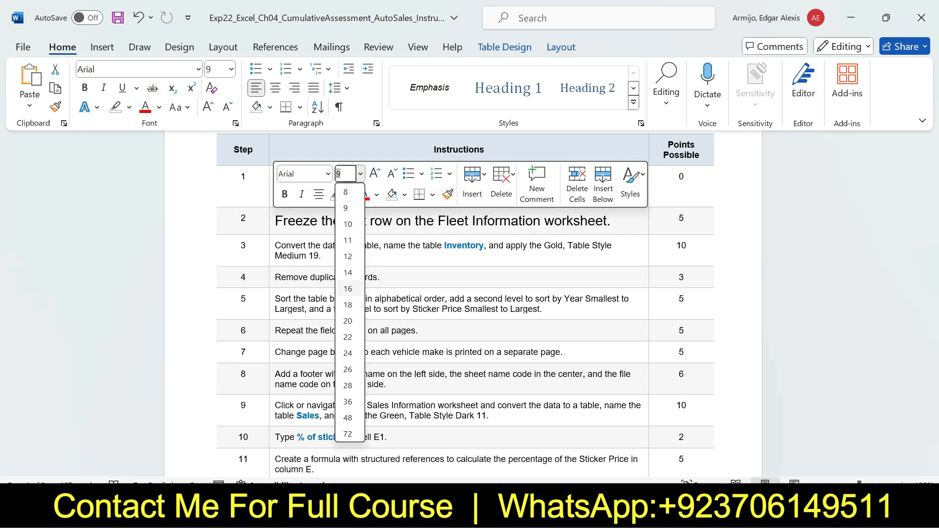
click(348, 289)
click(348, 194)
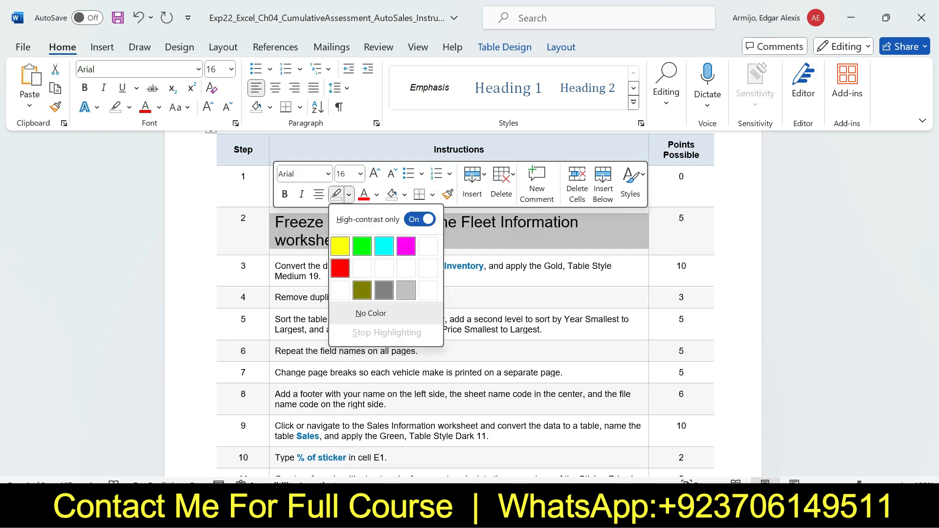
click(340, 246)
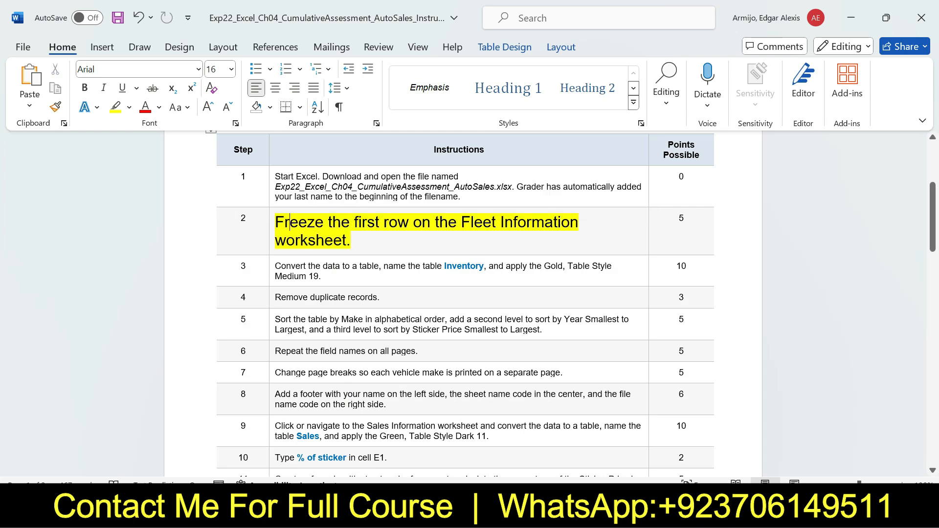
drag(294, 229, 341, 241)
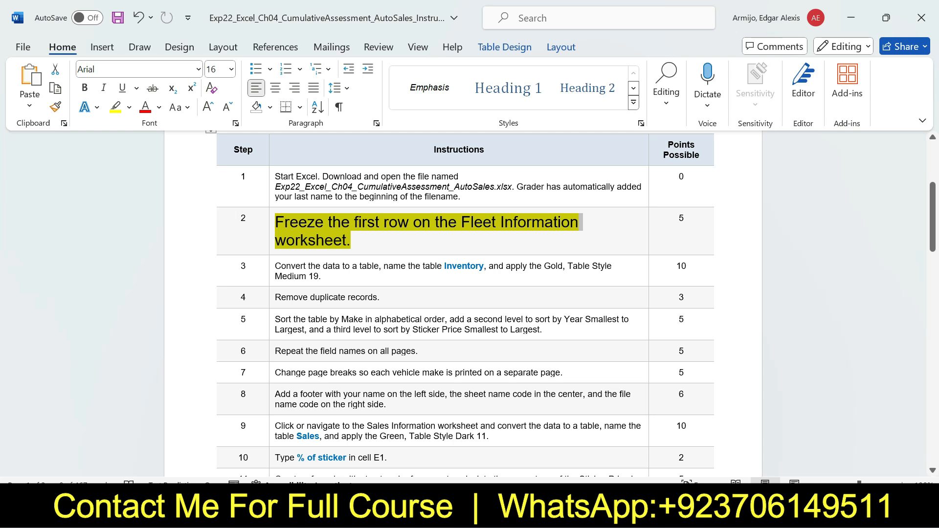
- Switch to the AutoSales workbook in Excel and freeze the top row of the Fleet Information worksheet
key(alt+Tab)
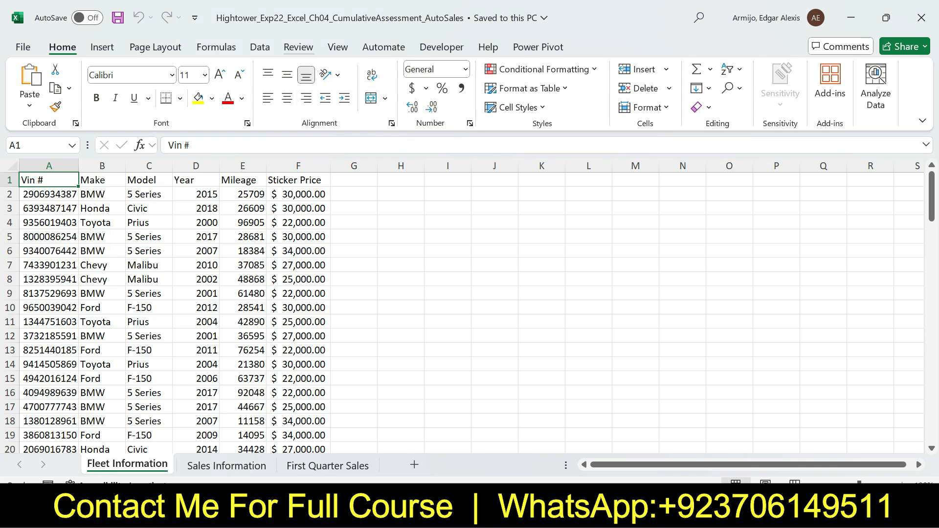
click(299, 48)
click(337, 47)
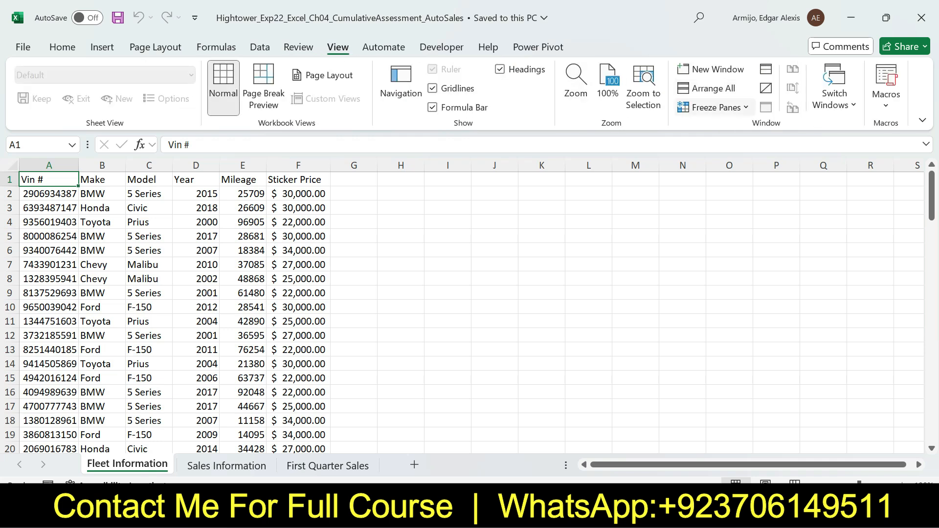
click(715, 107)
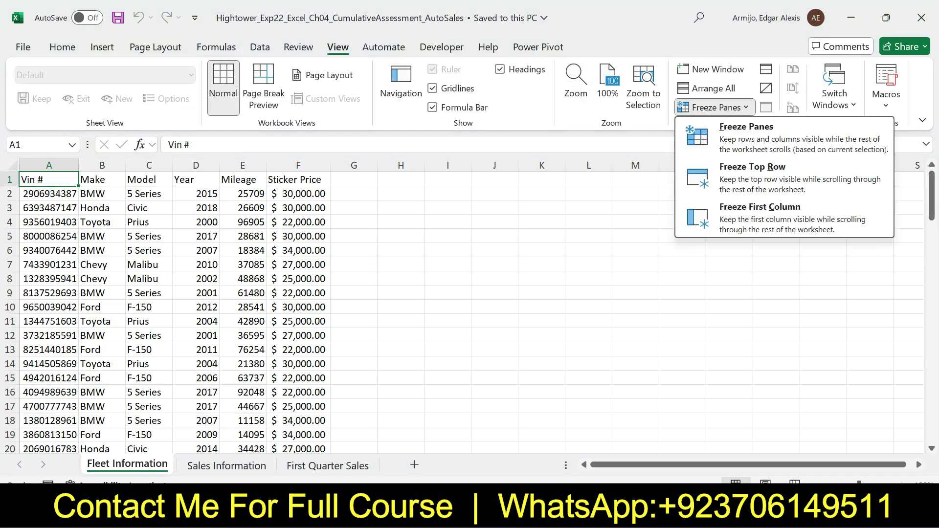
click(752, 178)
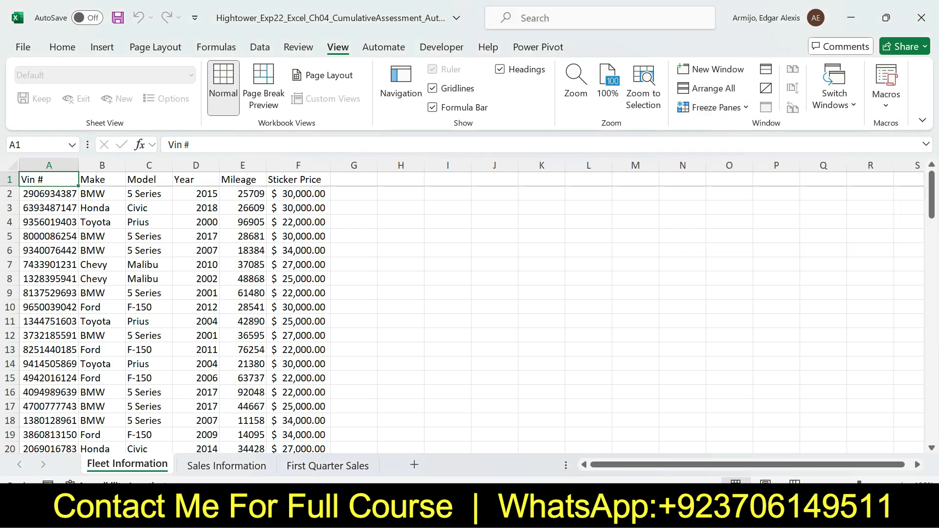
mouse_move(932, 195)
mouse_down()
mouse_move(931, 371)
mouse_move(932, 194)
mouse_up()
- Return to the Word instructions, set the step 2 text to 9 pt and remove its highlighting
key(alt+Tab)
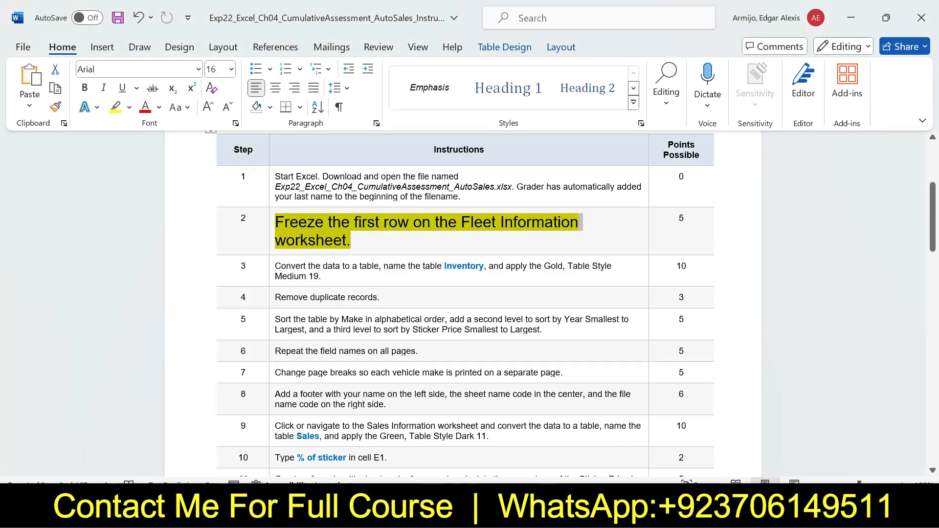
triple_click(337, 230)
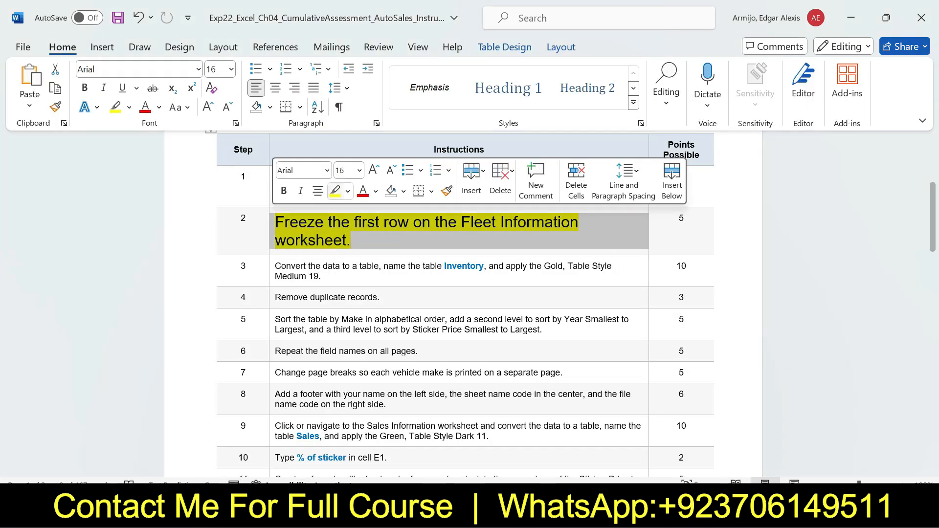
click(360, 171)
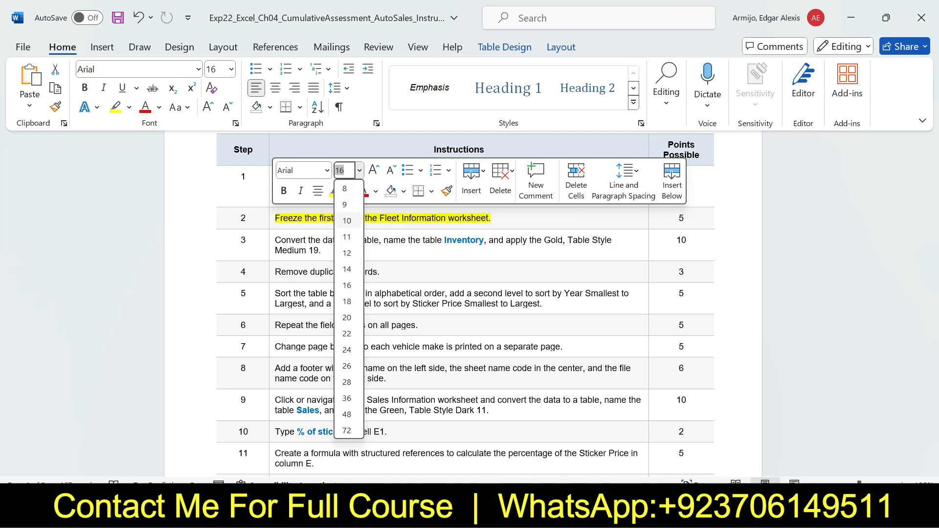
click(347, 221)
text(9)
key(Return)
click(347, 191)
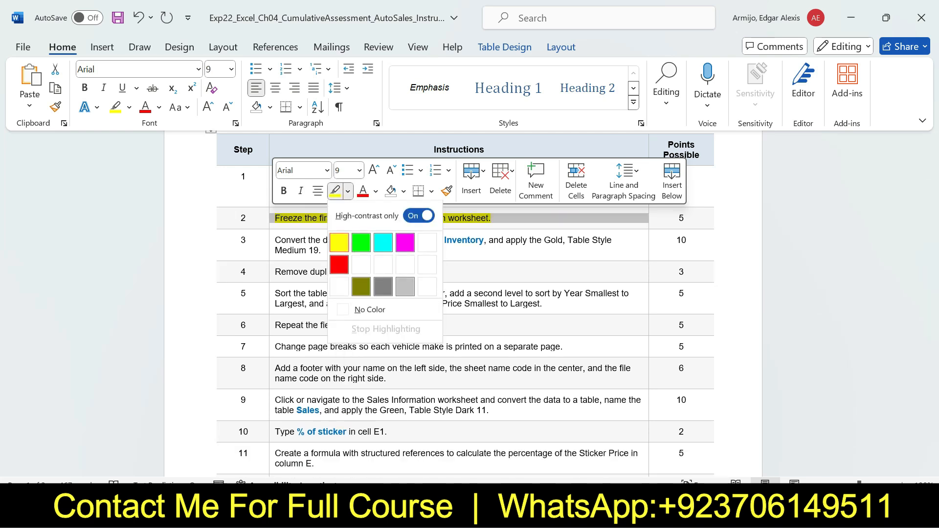
click(370, 309)
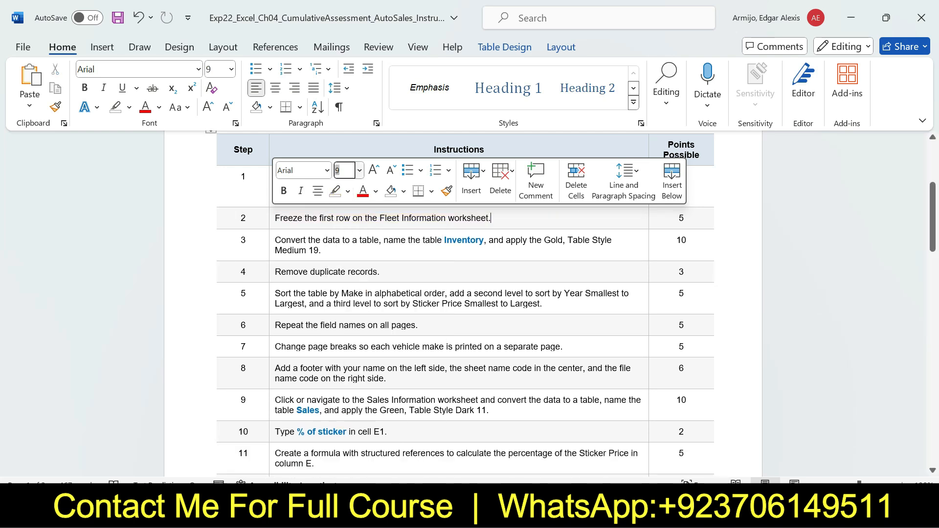
- Enlarge the step 3 instruction about converting the data to a table to 16 pt and highlight it in yellow
click(272, 245)
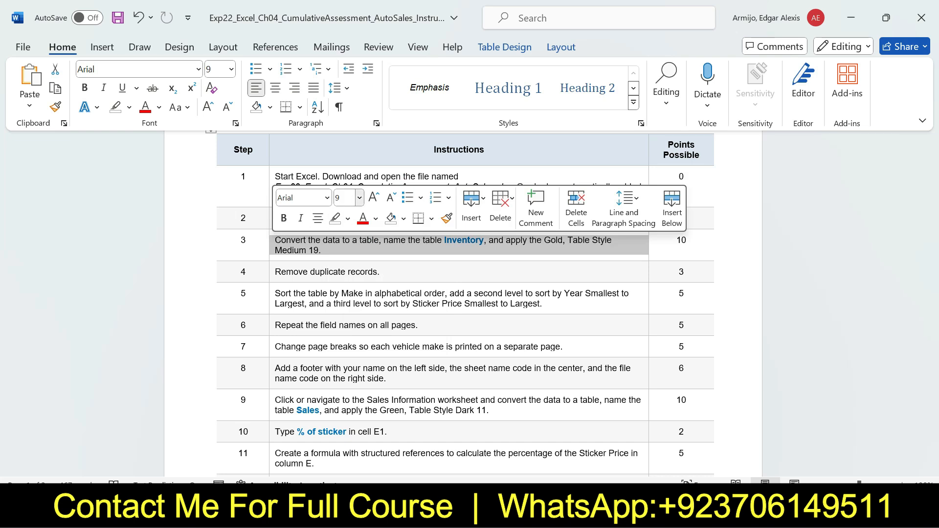
click(359, 197)
click(345, 315)
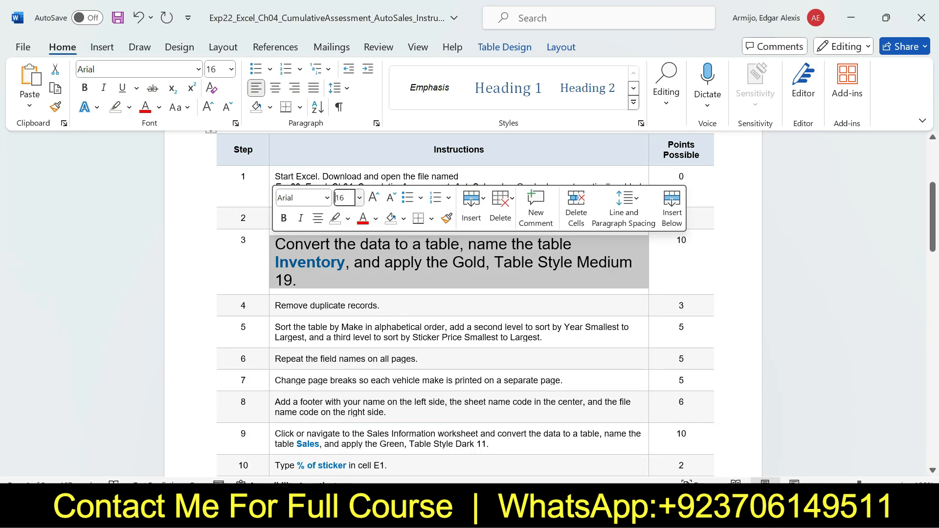
click(347, 218)
click(341, 268)
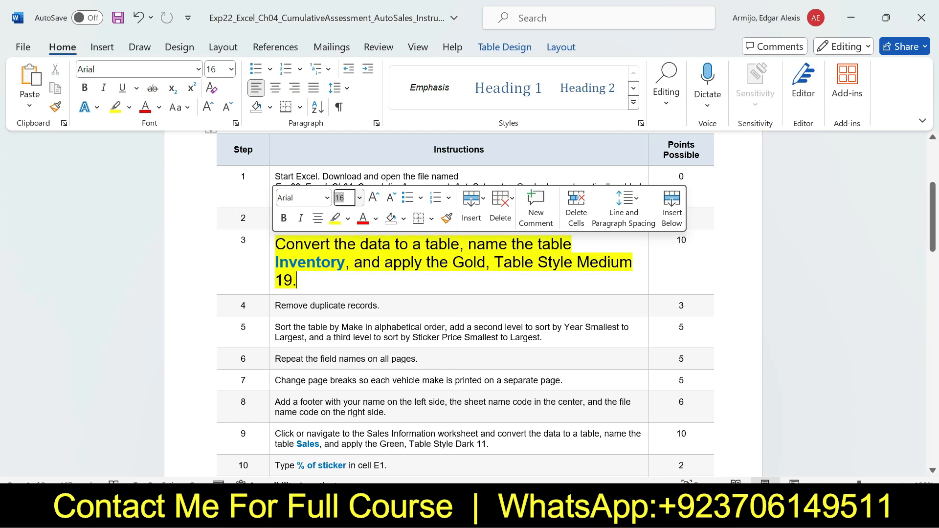
click(466, 263)
drag(932, 218, 932, 234)
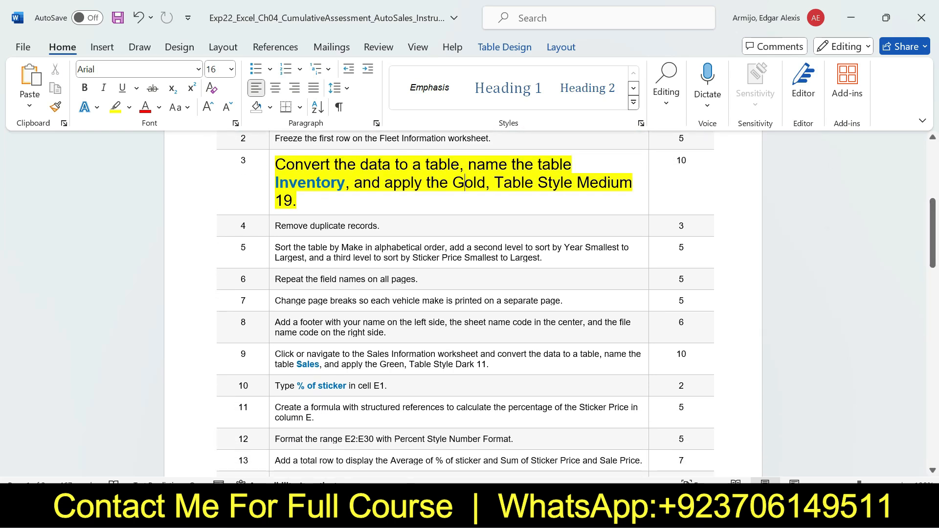
drag(275, 165, 468, 165)
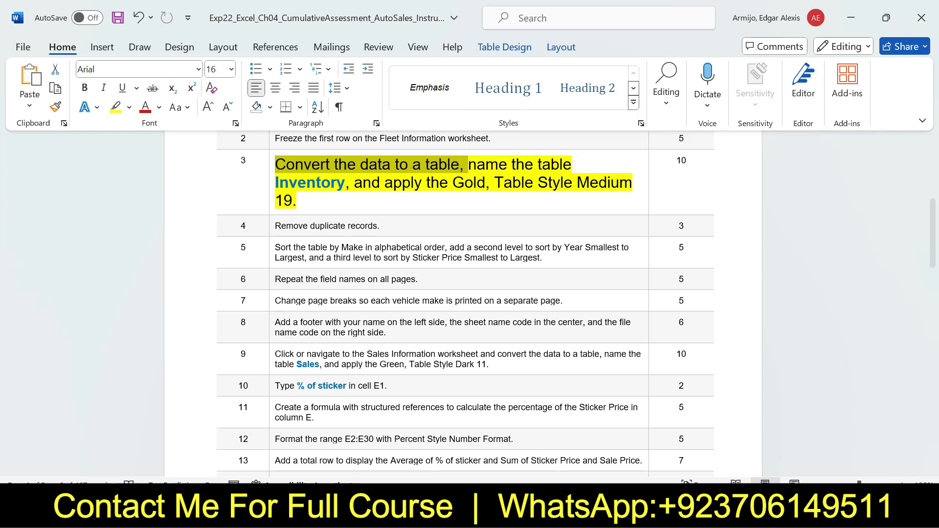
- Switch to the AutoSales workbook in Excel and convert the Fleet Information data in A1:F104 to a table with headers
key(alt+Tab)
click(101, 250)
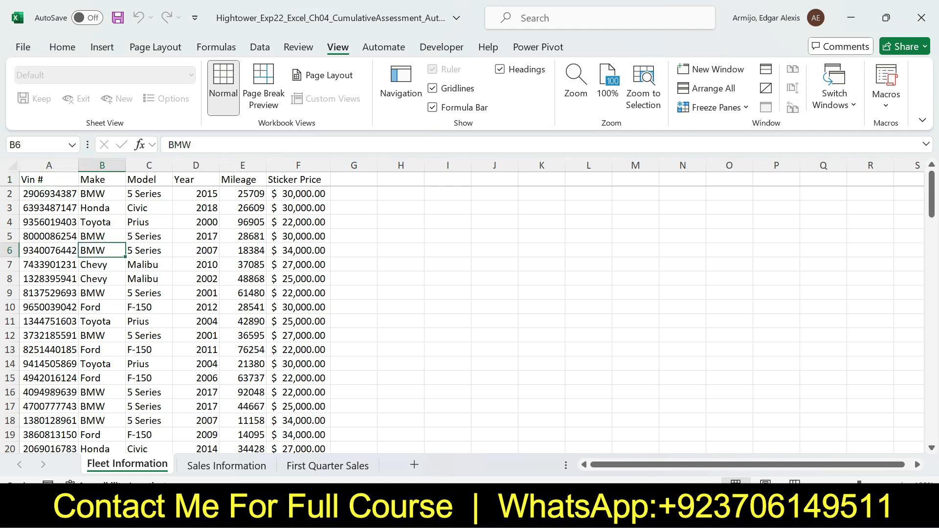
click(101, 47)
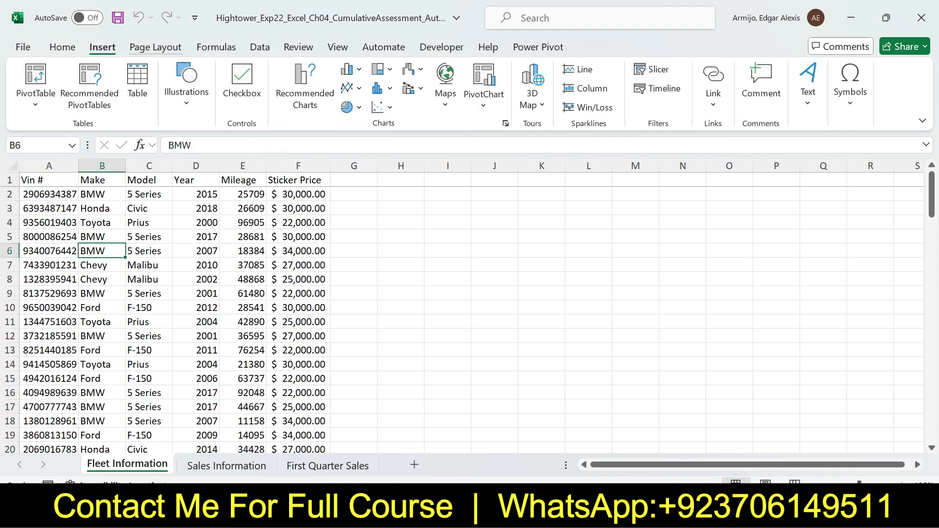
click(260, 47)
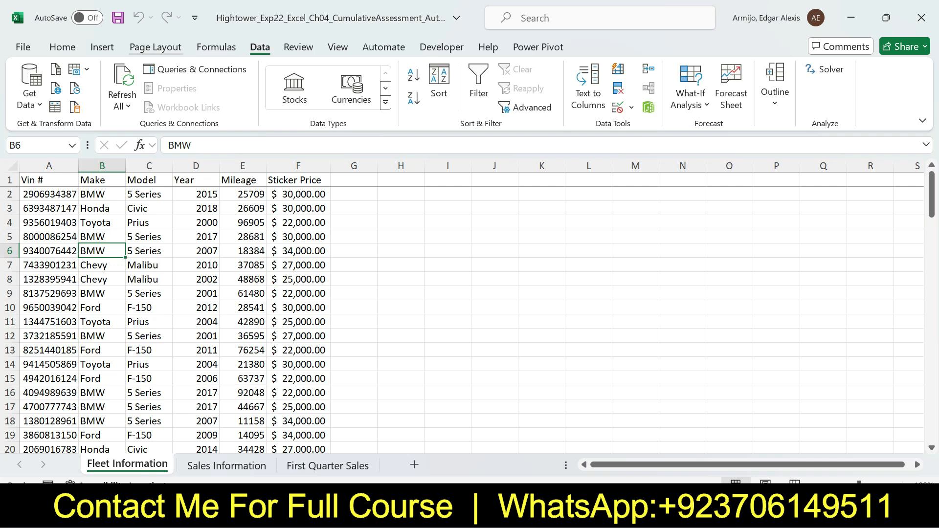
click(101, 47)
click(137, 81)
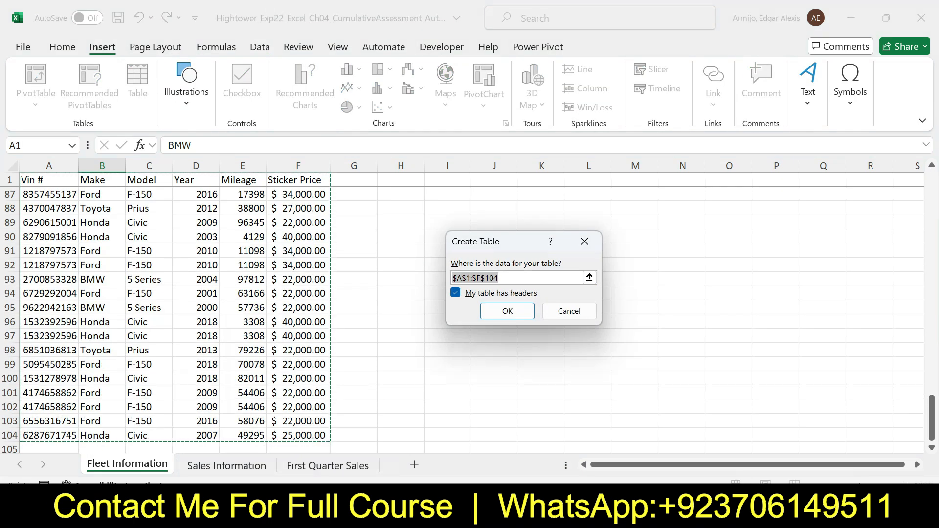
drag(932, 418, 931, 293)
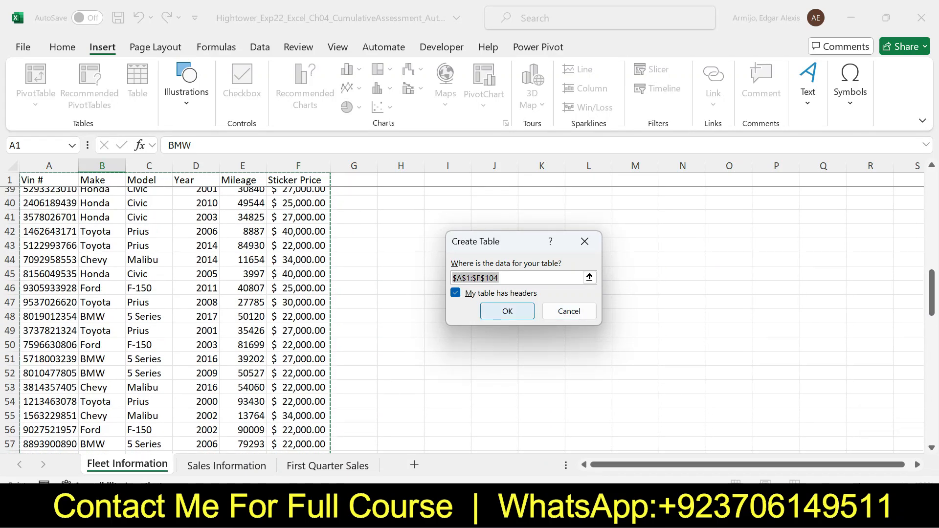
key(Return)
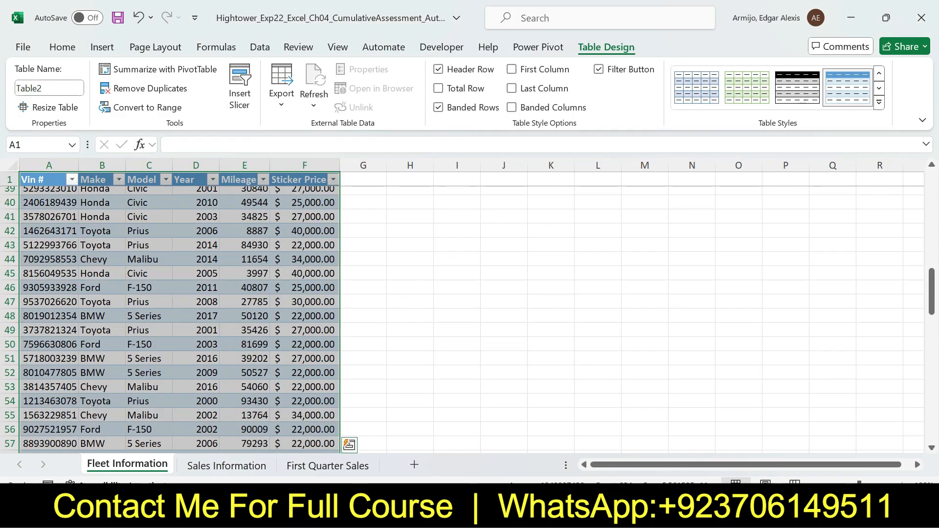
- Copy the name Inventory from the step 3 instruction in Word and assign it to the new table in the Excel workbook
key(alt+Tab)
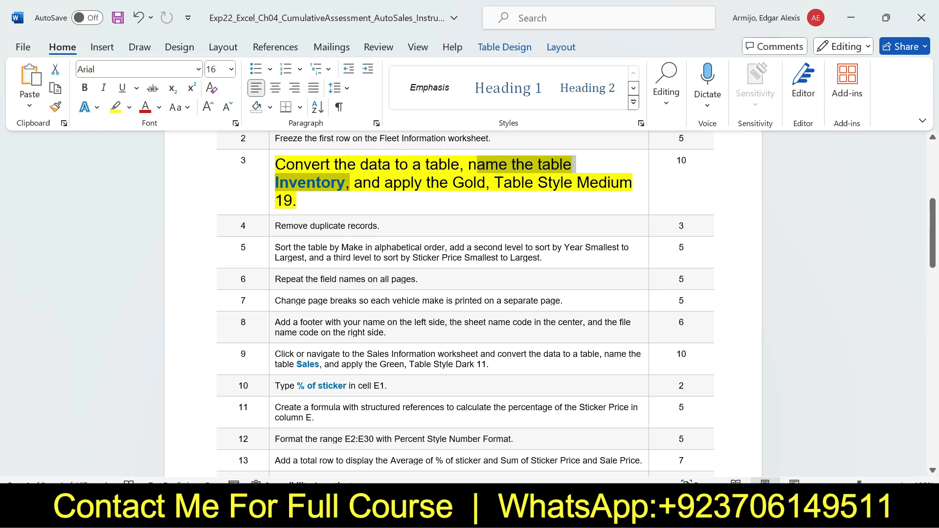
click(288, 183)
drag(275, 183, 345, 183)
key(ctrl+c)
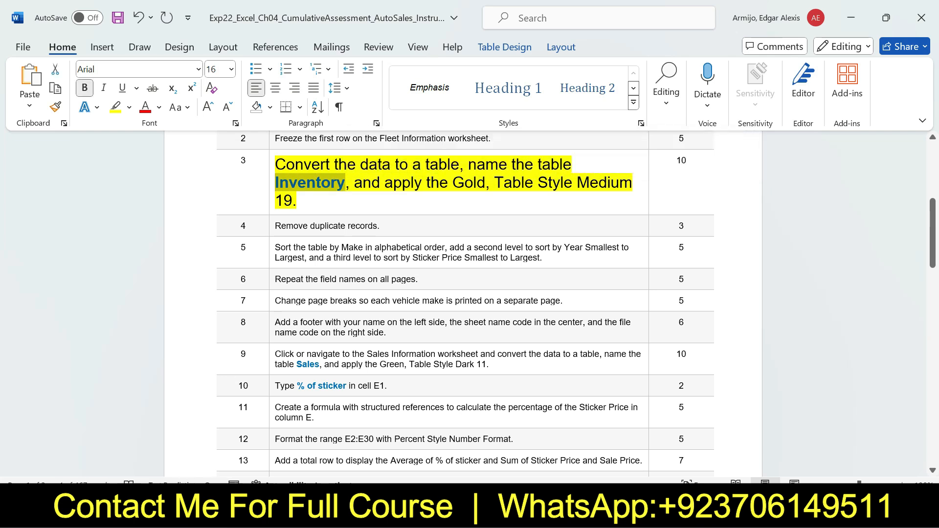
drag(468, 165, 354, 183)
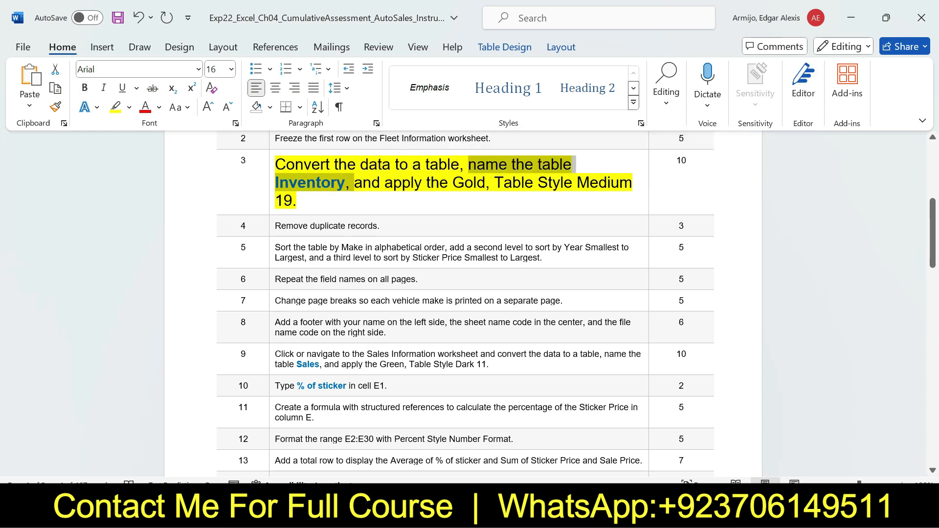
key(alt+Tab)
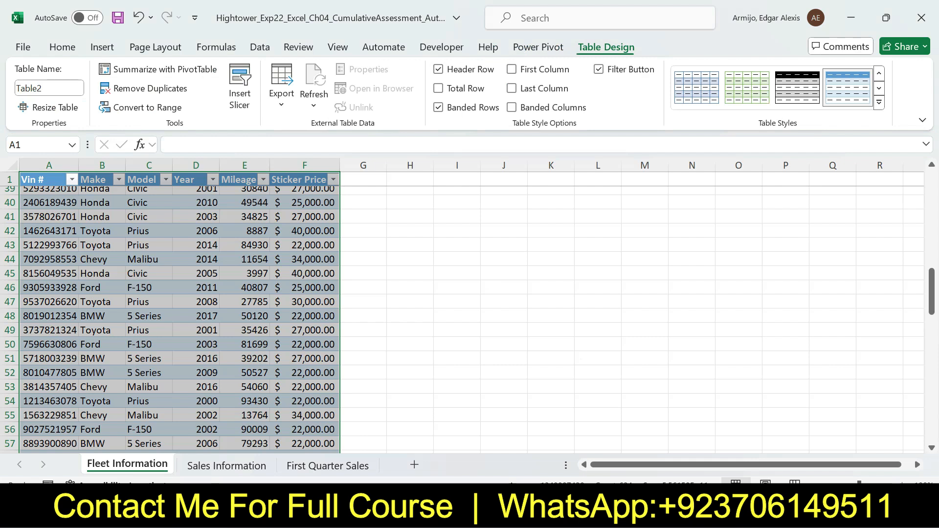
click(49, 89)
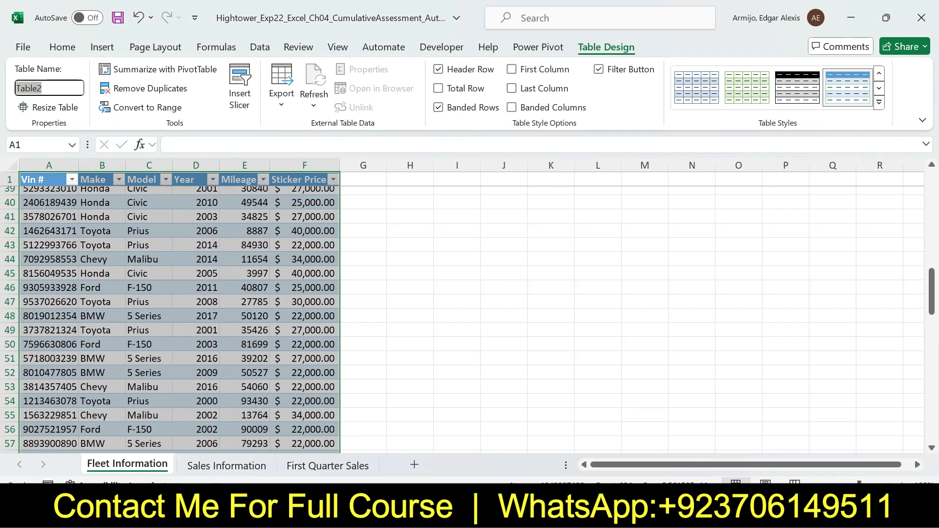
key(ctrl+v)
key(Return)
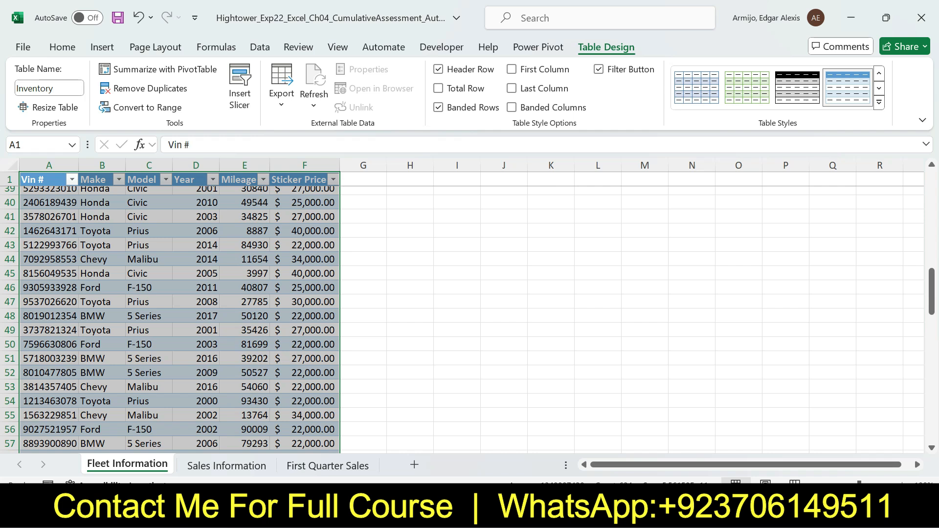
- Check the style named in step 3 of the Word instructions, then apply Gold, Table Style Medium 19 to the Inventory table in Excel
key(alt+Tab)
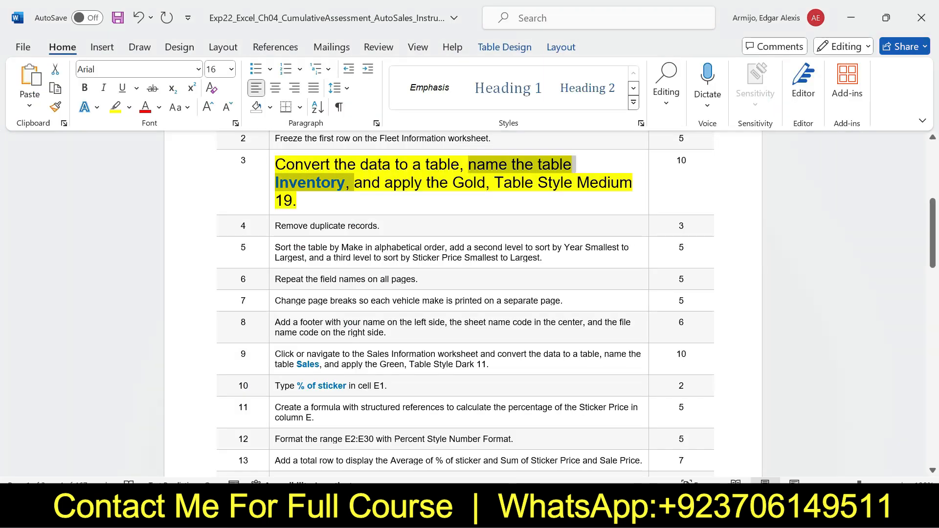
drag(355, 183, 297, 200)
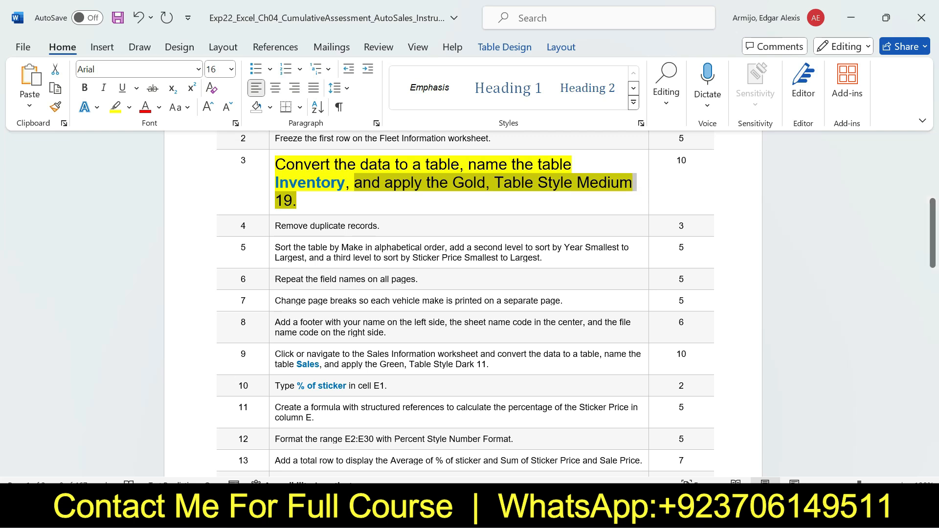
key(alt+Tab)
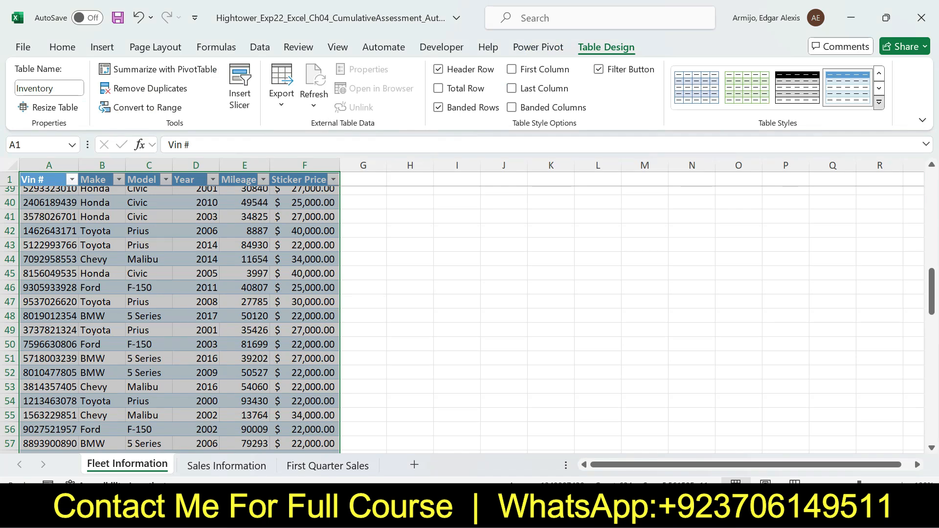
click(879, 103)
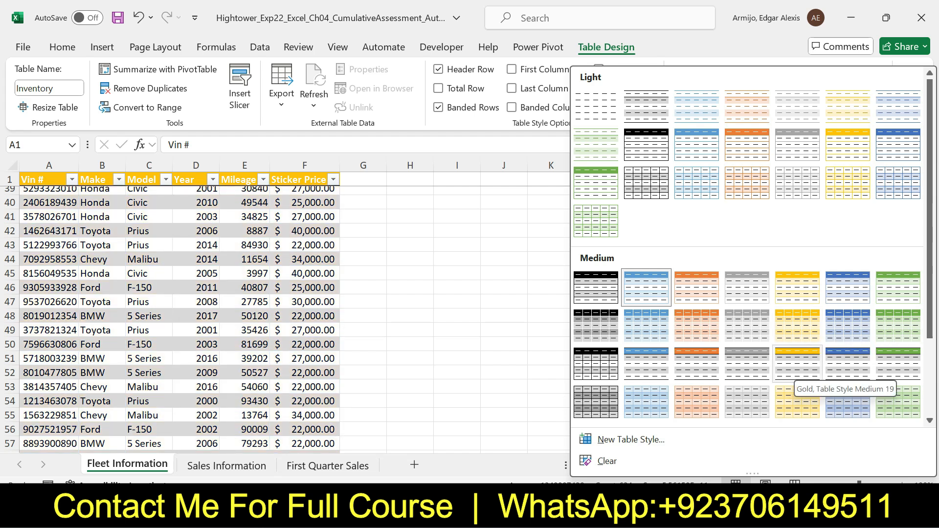
click(798, 364)
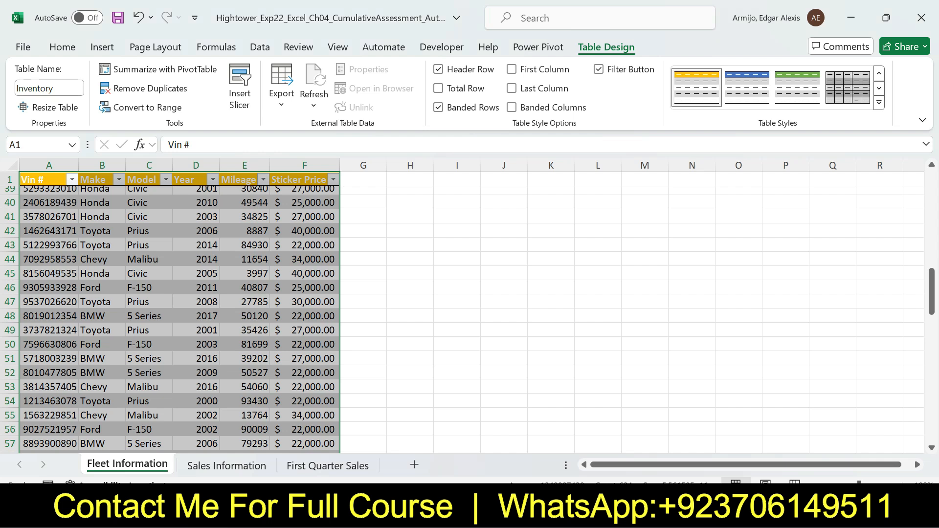
- Return to the Word instructions, set the step 3 text to 9 pt and remove its highlighting
key(alt+Tab)
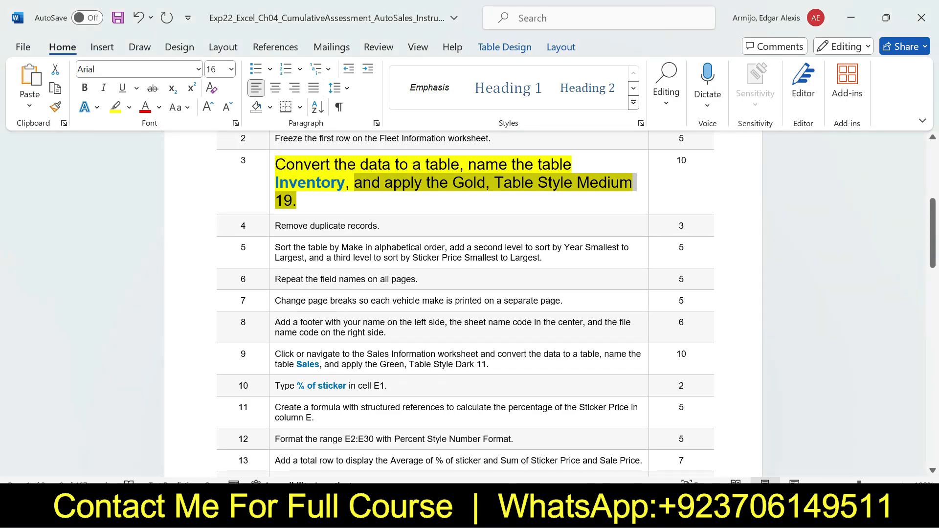
drag(356, 184, 273, 166)
click(359, 127)
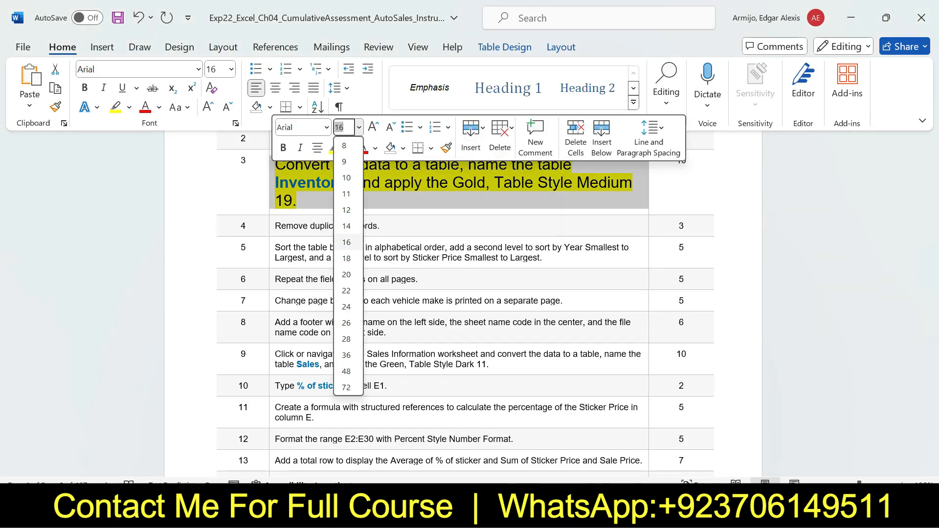
click(345, 161)
click(347, 148)
click(361, 199)
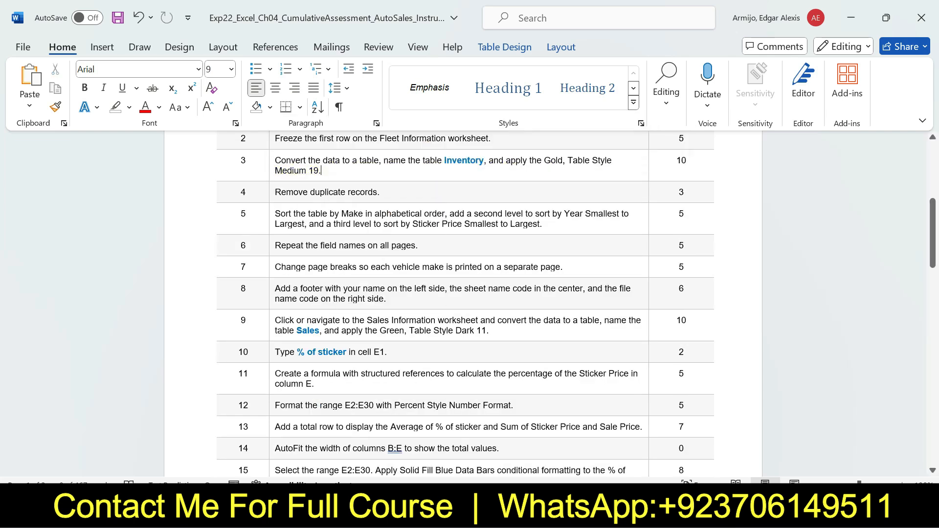
- Enlarge the step 4 instruction about removing duplicate records to 16 pt and highlight it in yellow
drag(380, 193, 273, 190)
click(358, 147)
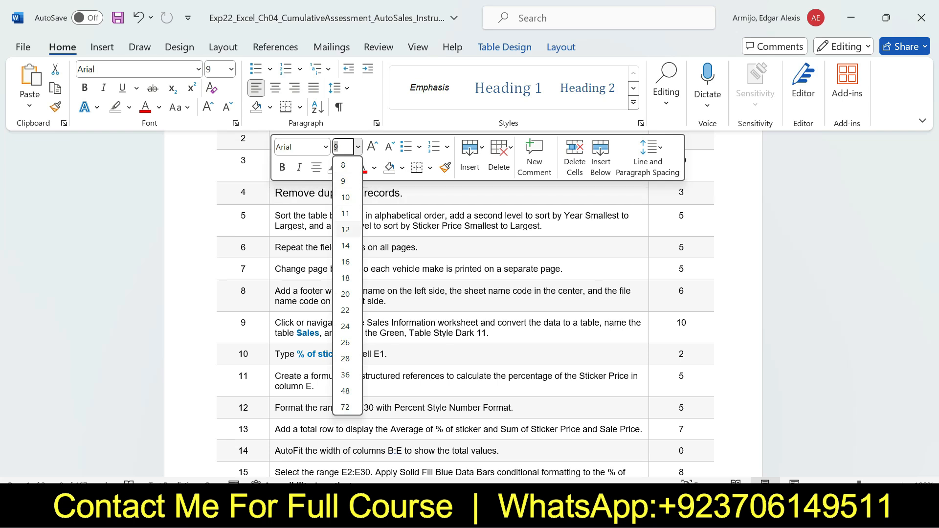
click(345, 262)
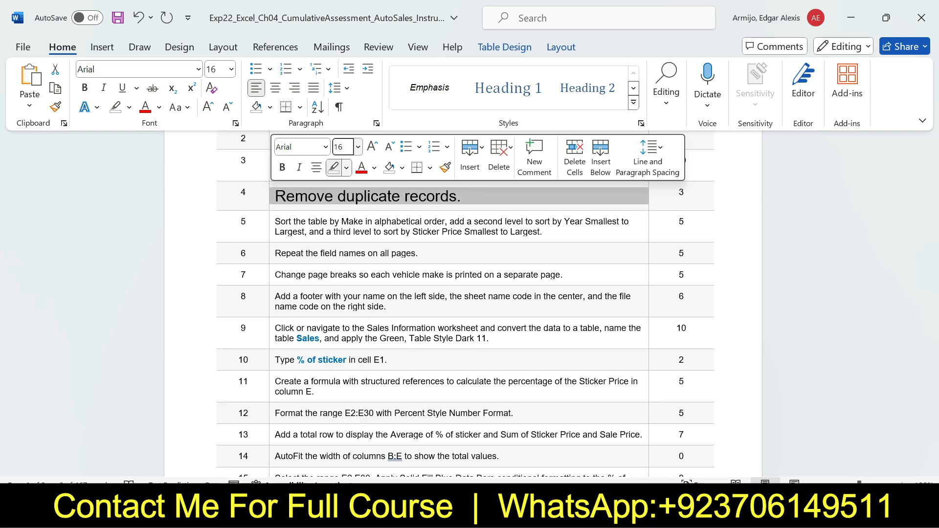
click(346, 168)
click(338, 218)
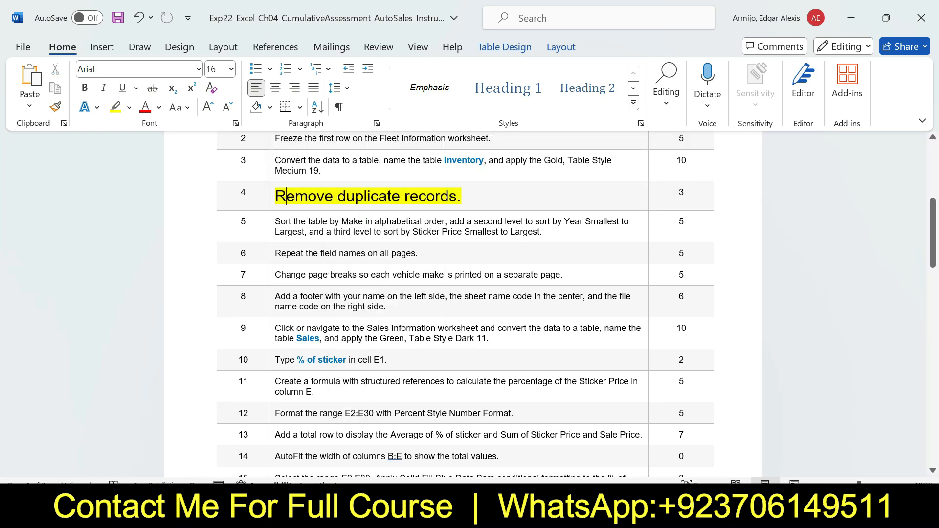
- Switch to the Excel workbook and remove duplicate records from the Inventory table, comparing all columns
drag(276, 196, 462, 196)
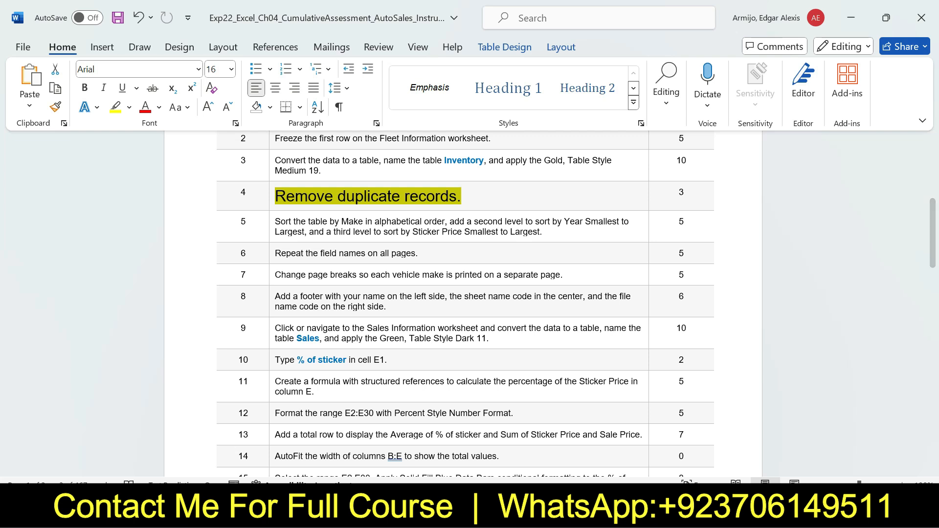
key(alt+Tab)
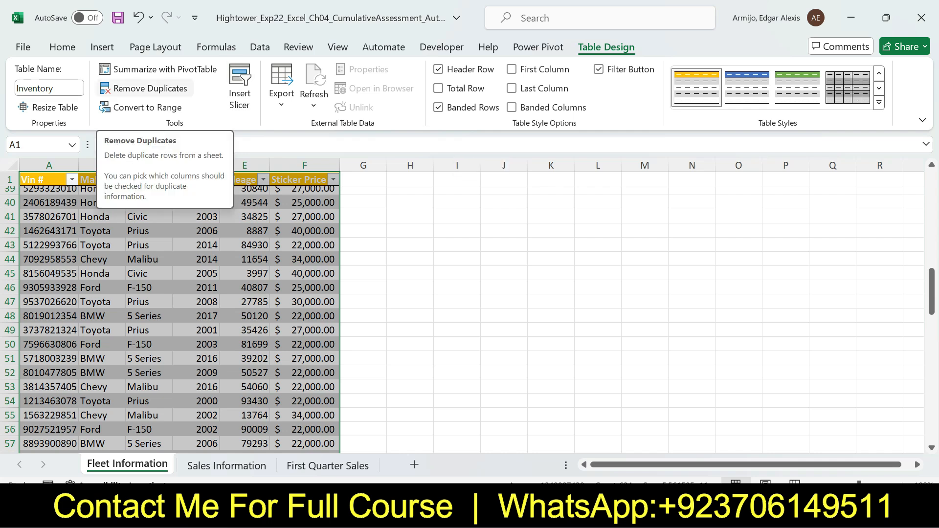
click(147, 88)
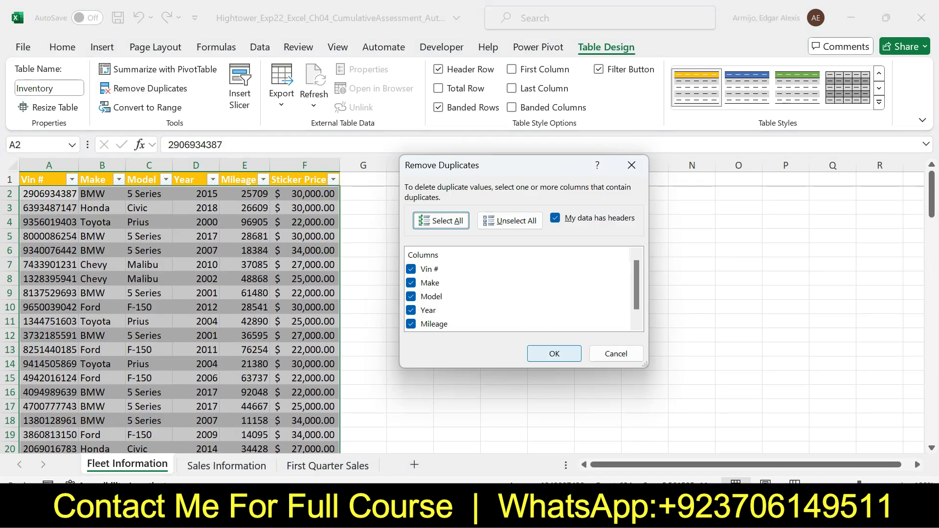
click(554, 354)
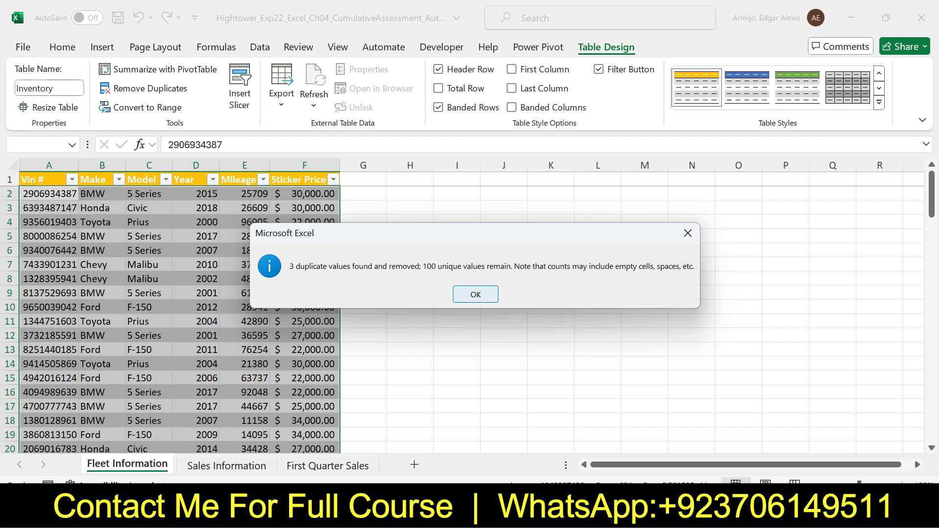
click(476, 294)
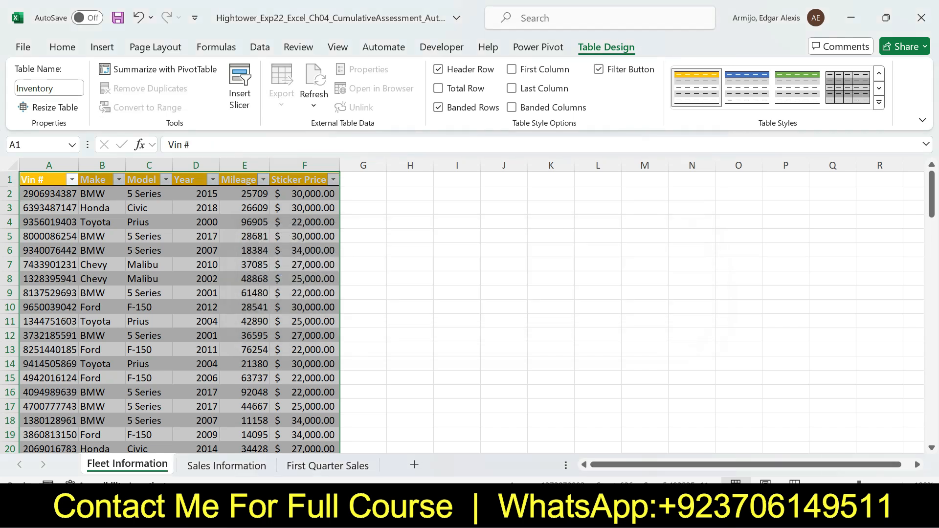
- Return to the Word instructions, set the step 4 text to 9 pt and remove its highlighting
key(alt+Tab)
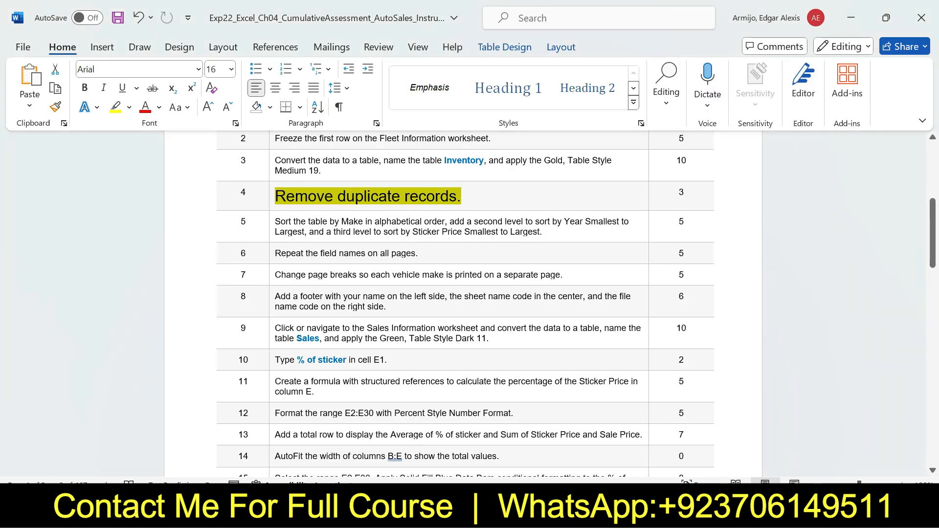
click(272, 197)
click(359, 147)
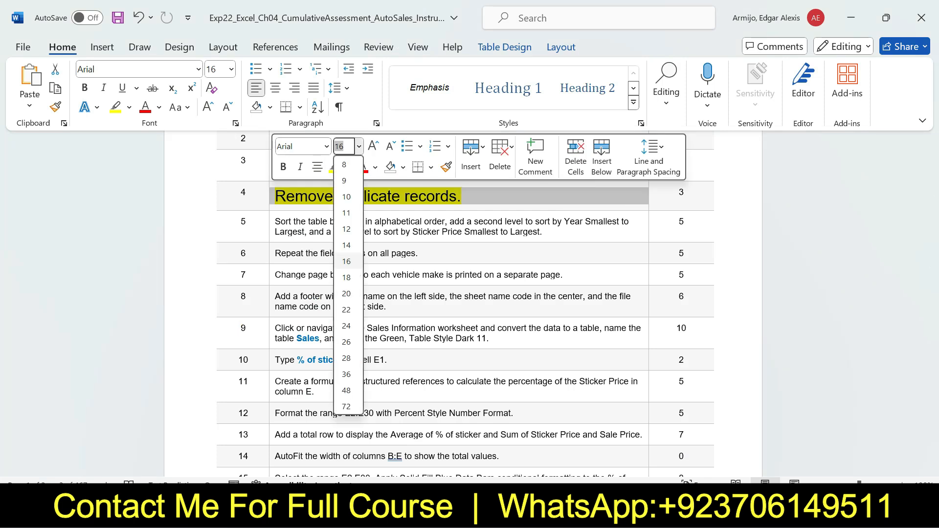
click(345, 181)
click(347, 167)
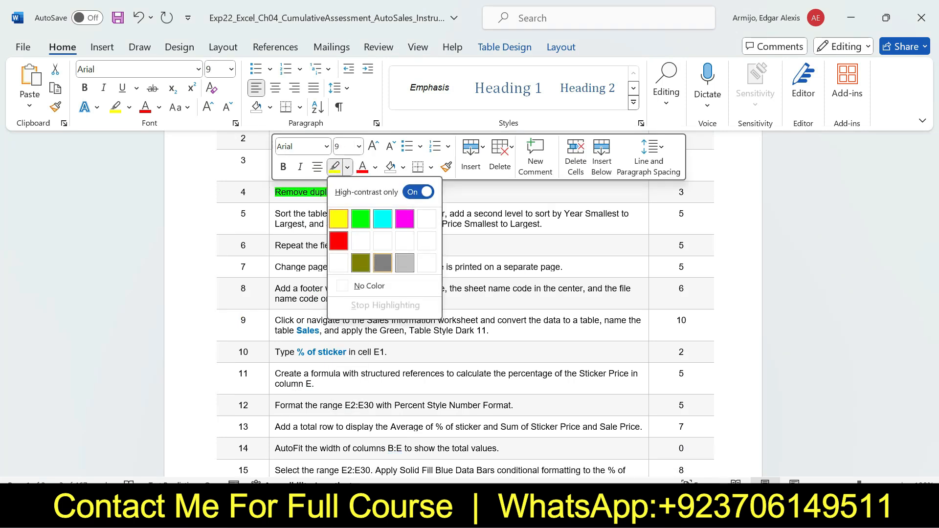
click(370, 287)
- Enlarge the step 5 instruction about sorting the table by Make, Year and Sticker Price to 16 pt and highlight it in yellow
click(272, 219)
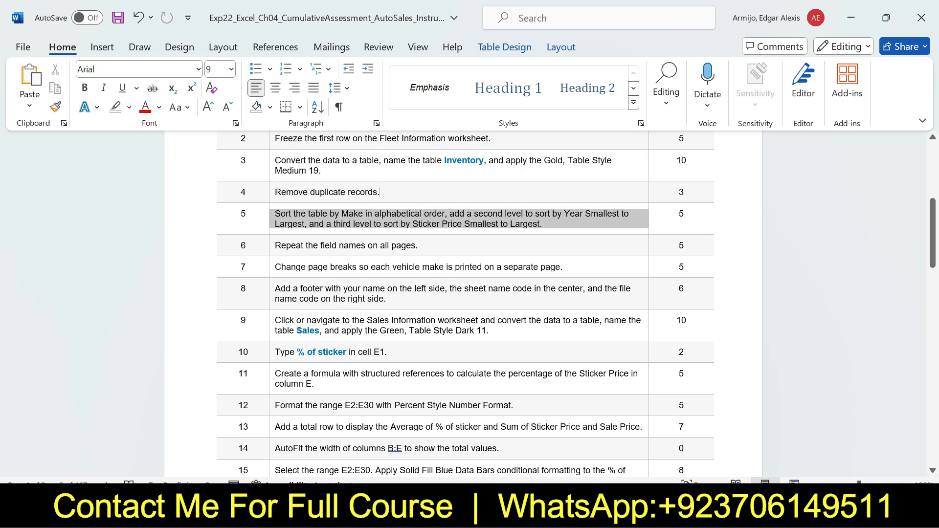
click(360, 173)
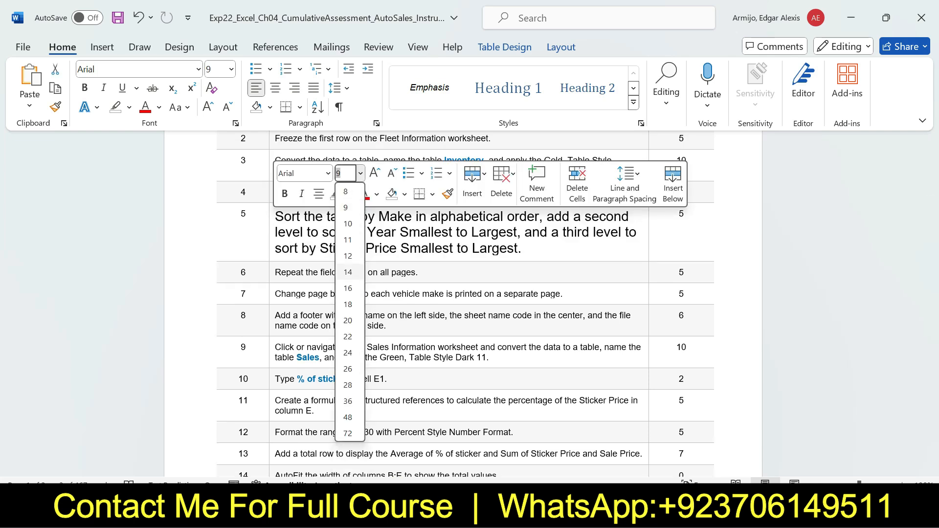
click(348, 288)
click(348, 194)
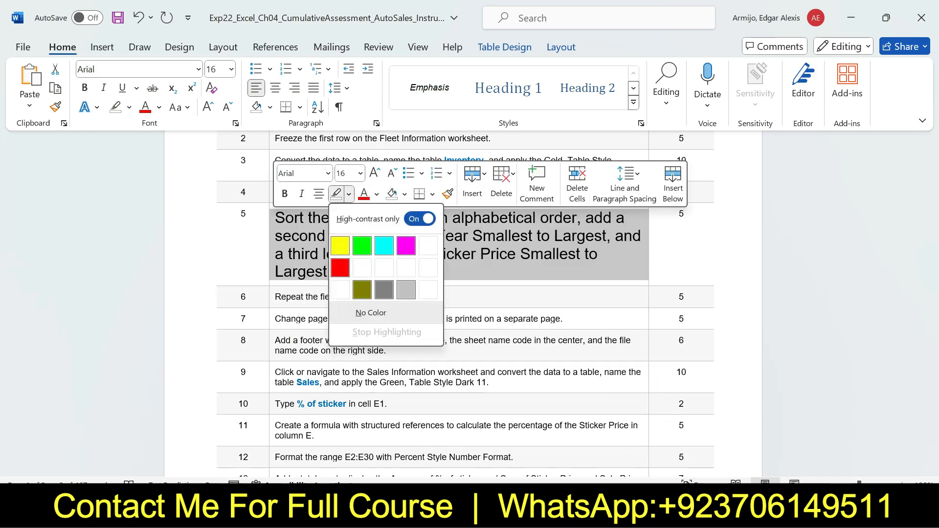
click(340, 245)
click(303, 217)
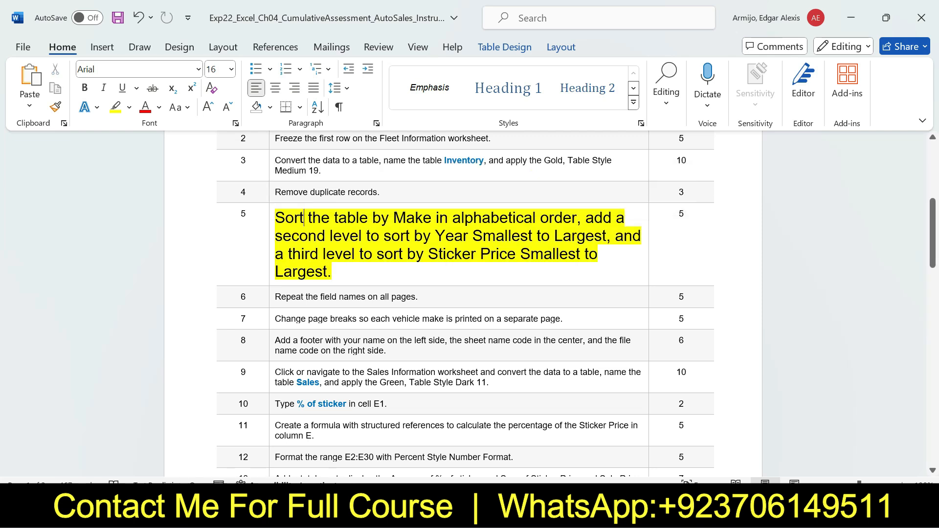
- Switch to the Excel workbook and start a custom sort of the Inventory table by Make, A to Z
drag(275, 218, 577, 218)
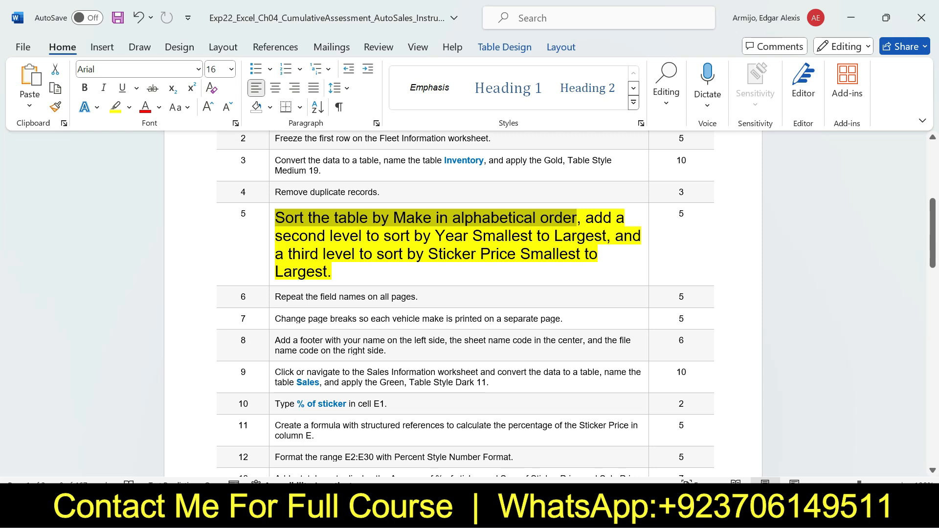
key(alt+Tab)
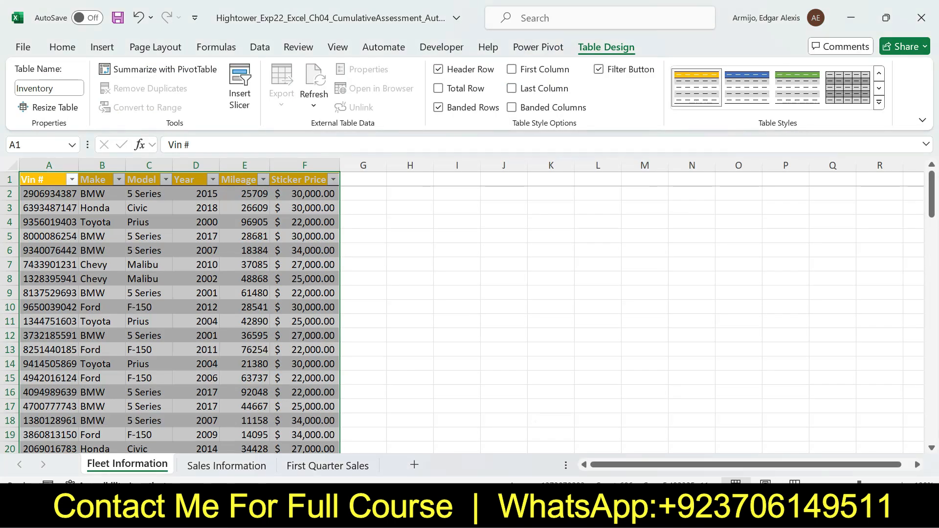
click(62, 47)
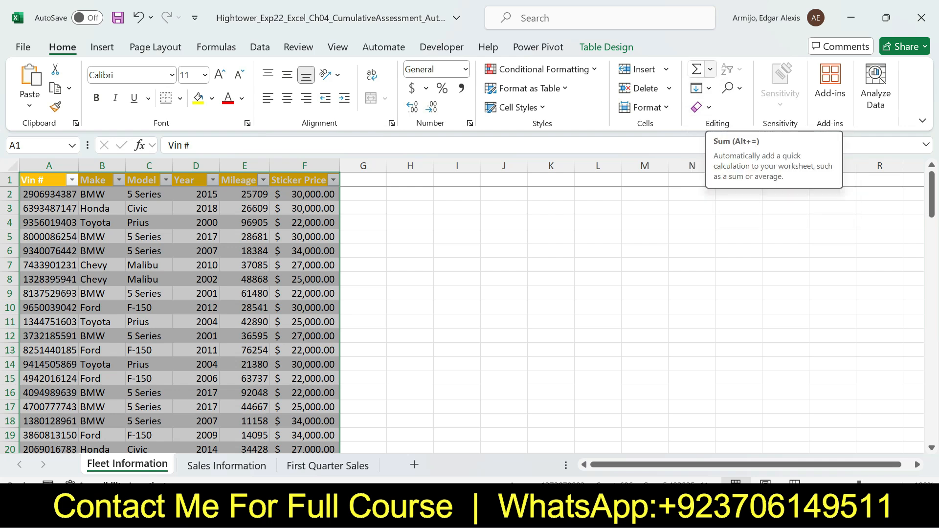
click(305, 265)
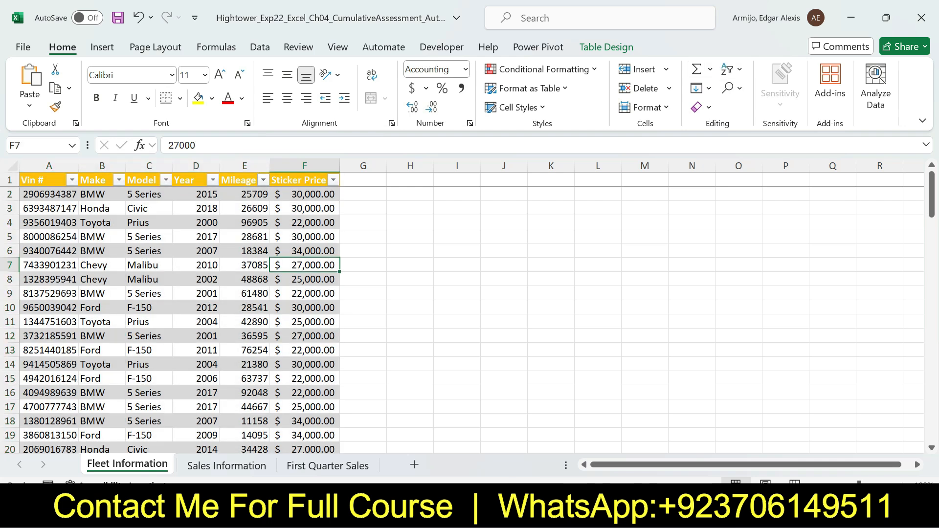
click(732, 69)
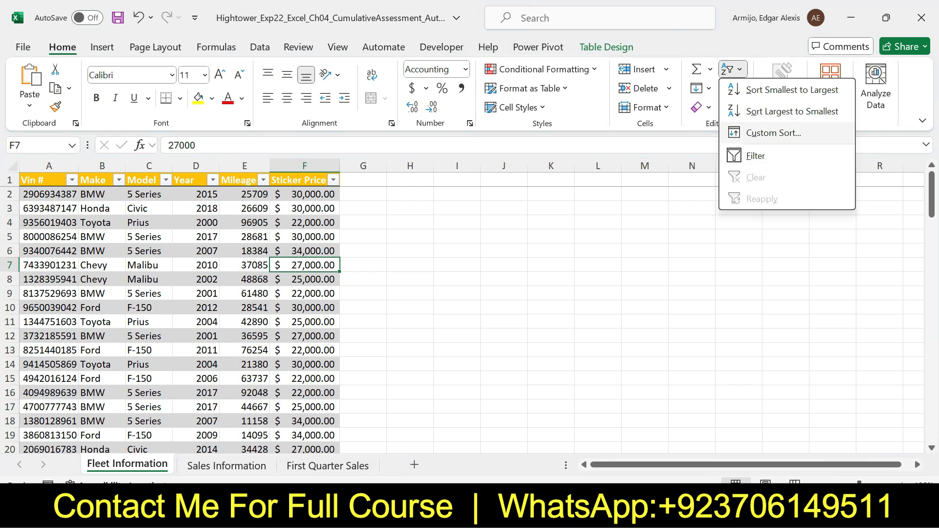
click(773, 133)
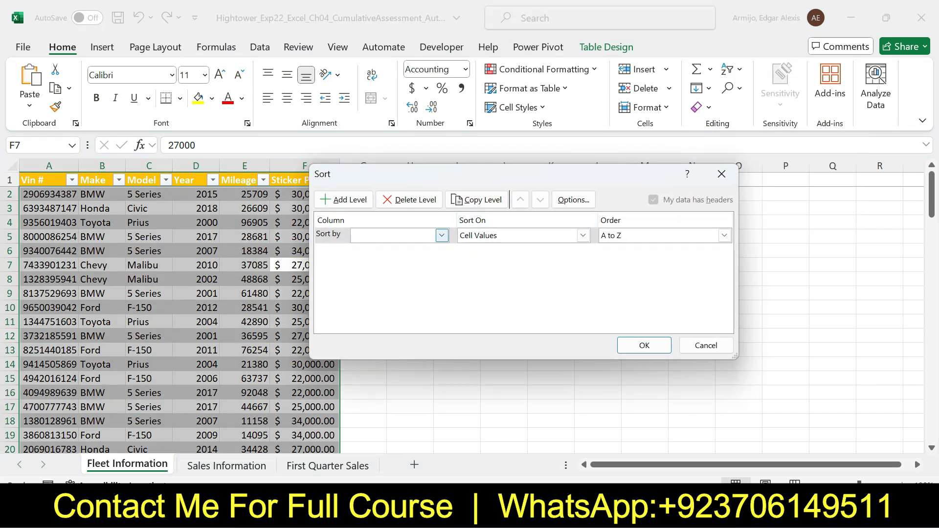
click(442, 235)
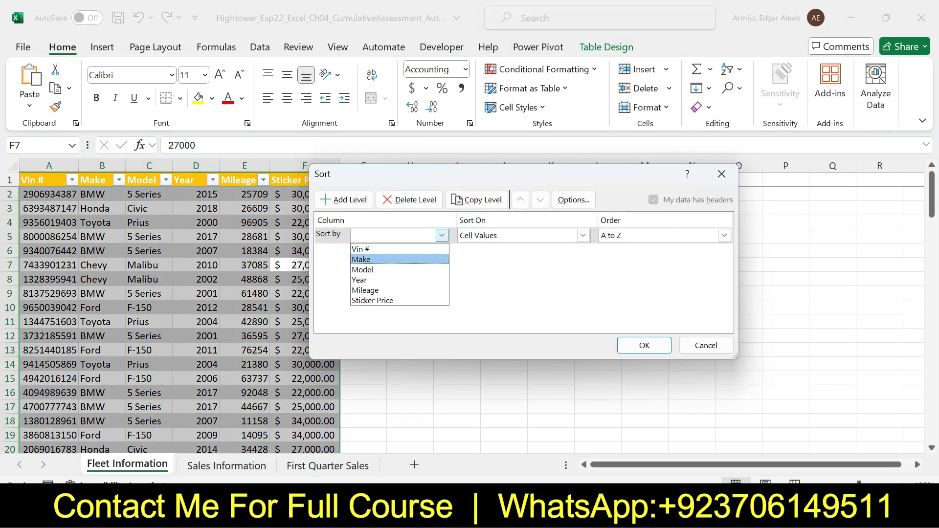
click(372, 260)
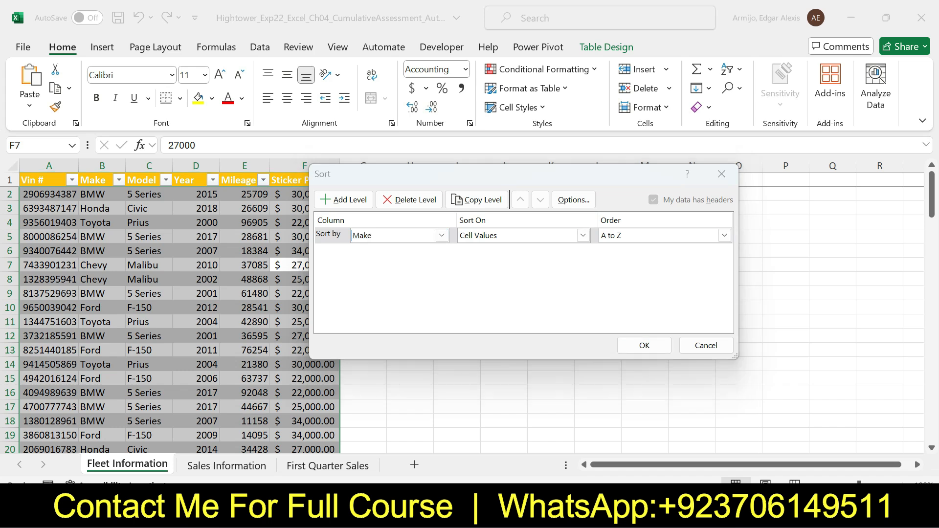
- Consult the Word instructions for the second sort level, and add a level in Excel sorting by Year, Smallest to Largest
key(alt+Tab)
drag(586, 218, 607, 236)
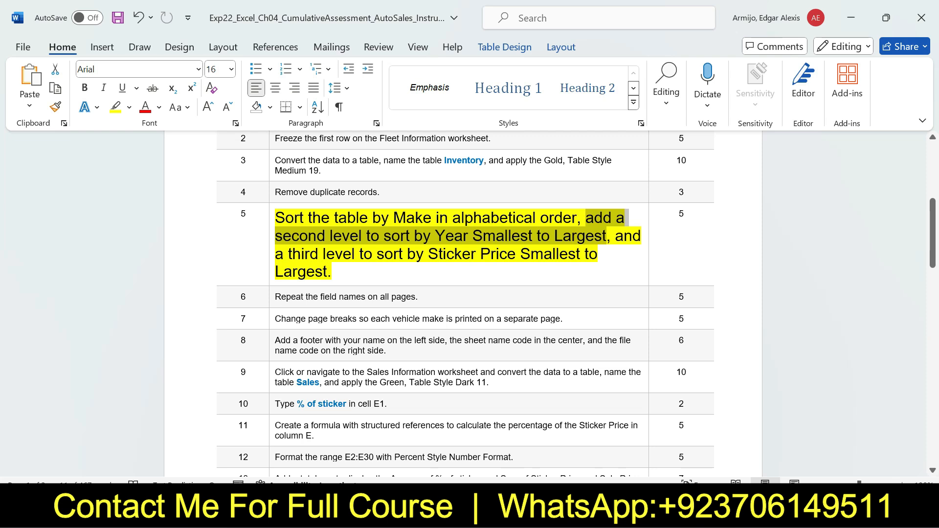
click(669, 511)
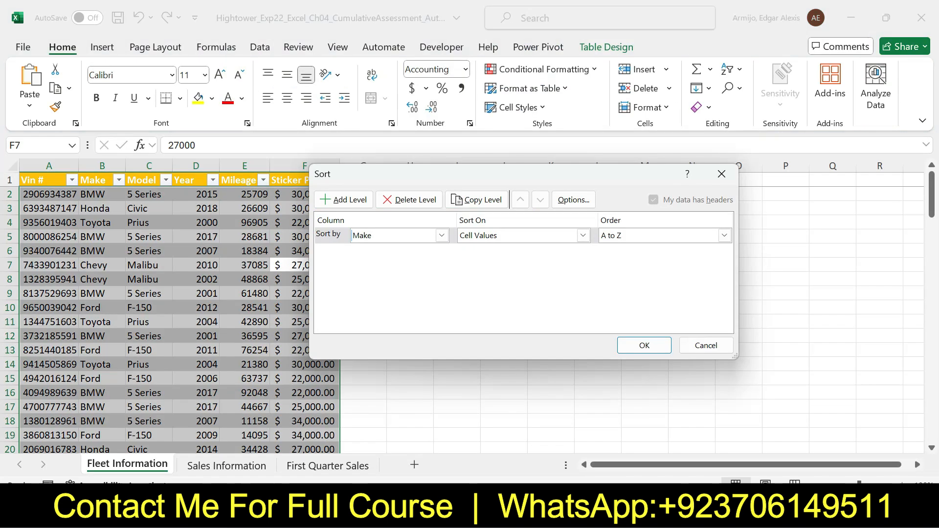
click(344, 200)
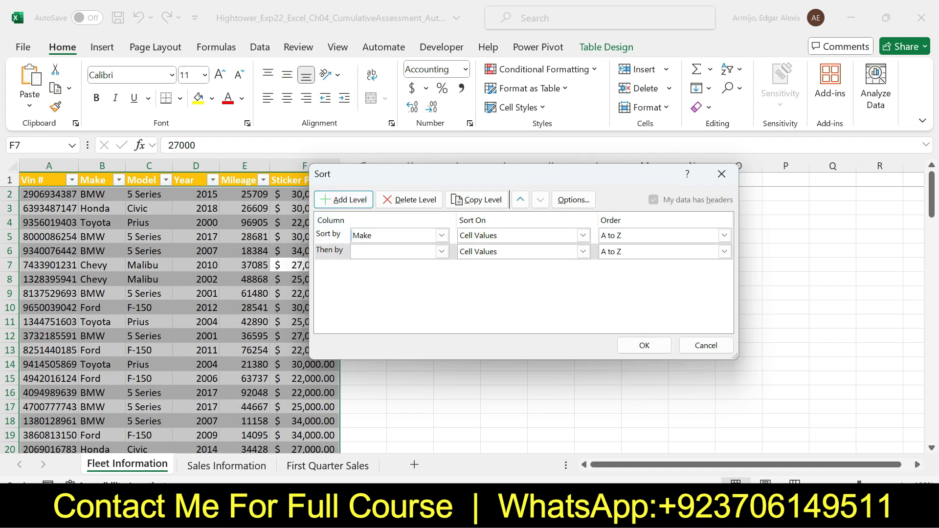
click(442, 251)
key(Down)
key(Down)
key(Down)
key(Down)
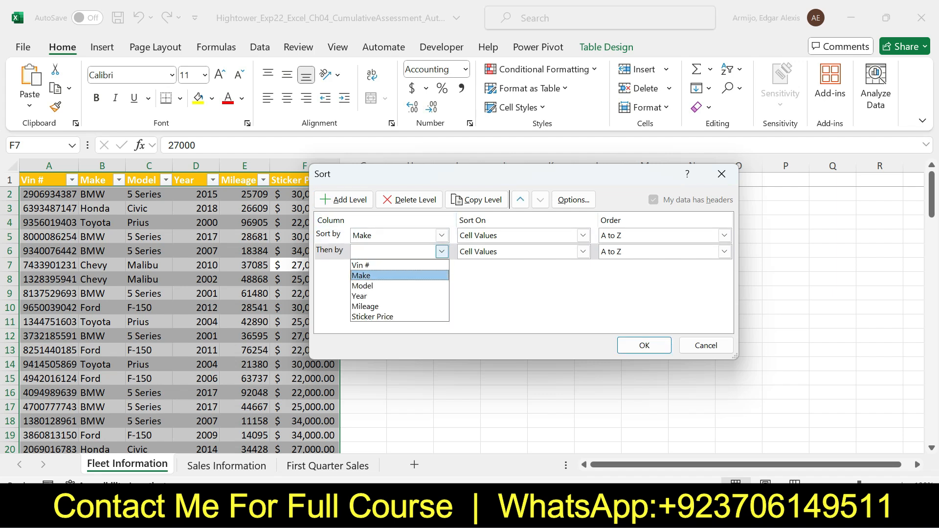
key(Return)
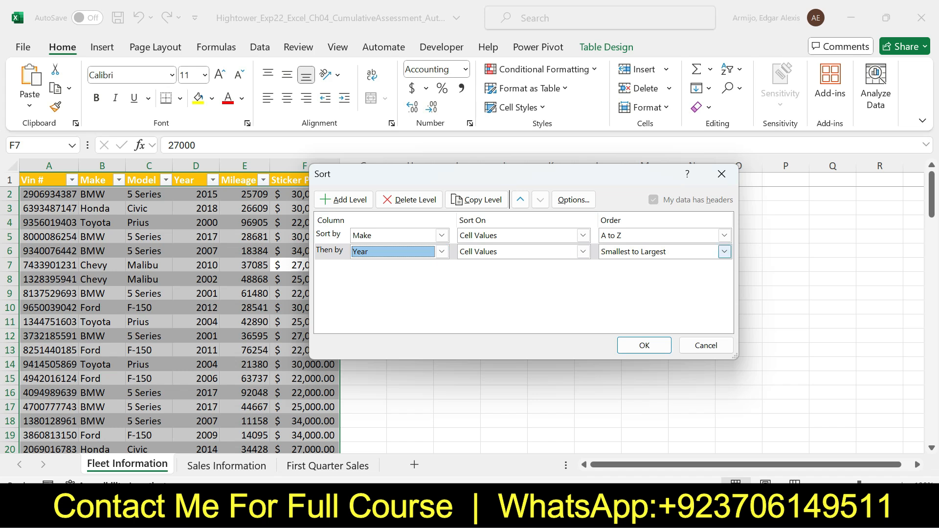
- Consult the Word instructions for the third sort level, add Sticker Price, Smallest to Largest, in Excel and apply the sort
key(alt+Tab)
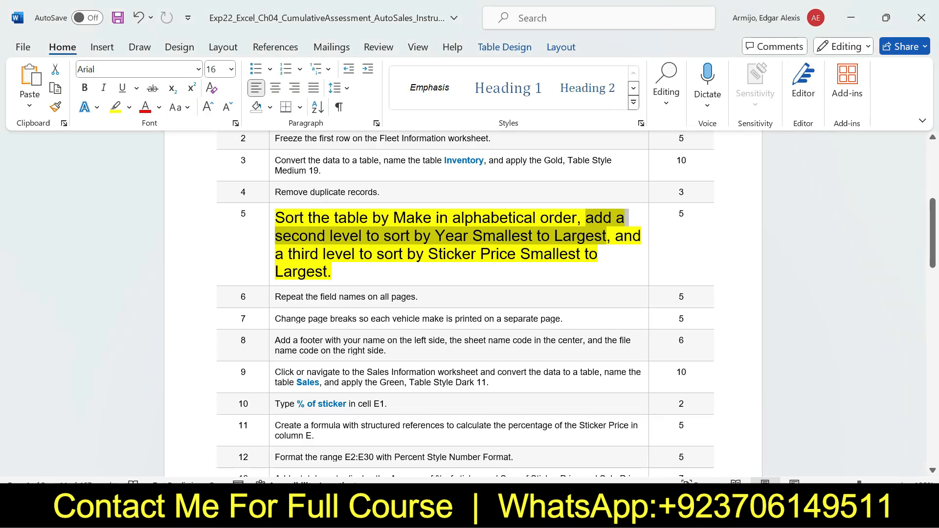
drag(623, 236, 332, 272)
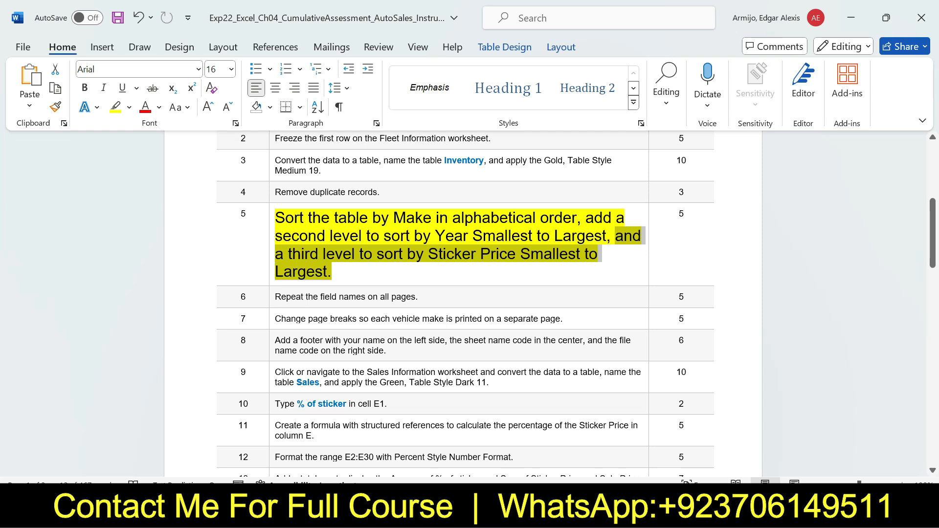
key(alt+Tab)
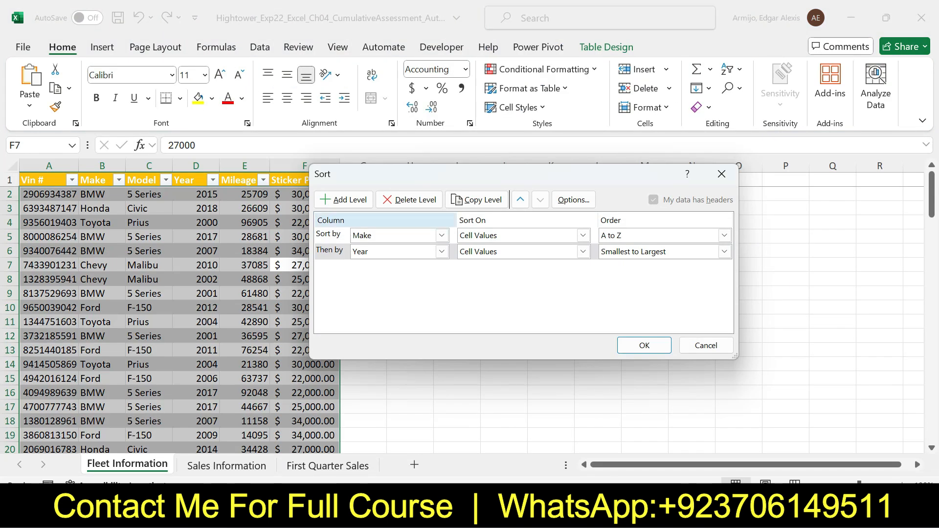
click(344, 199)
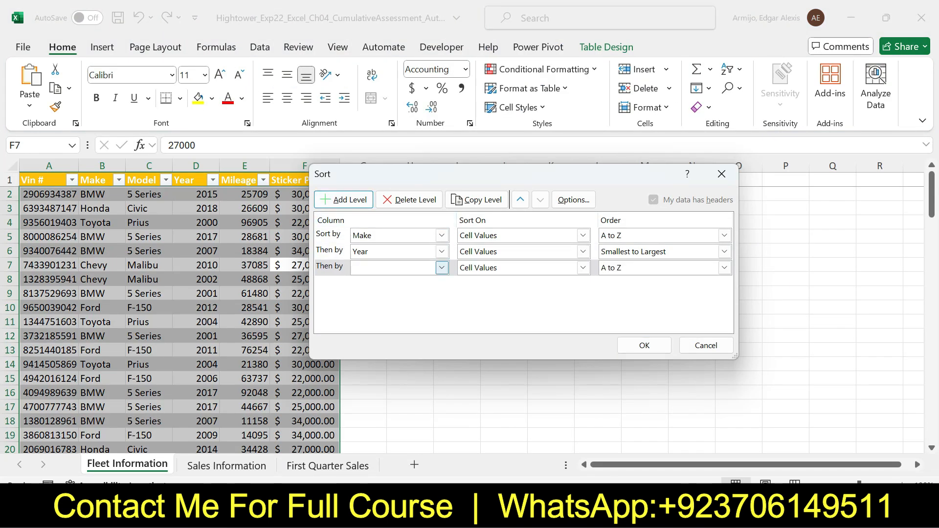
click(441, 268)
key(Down)
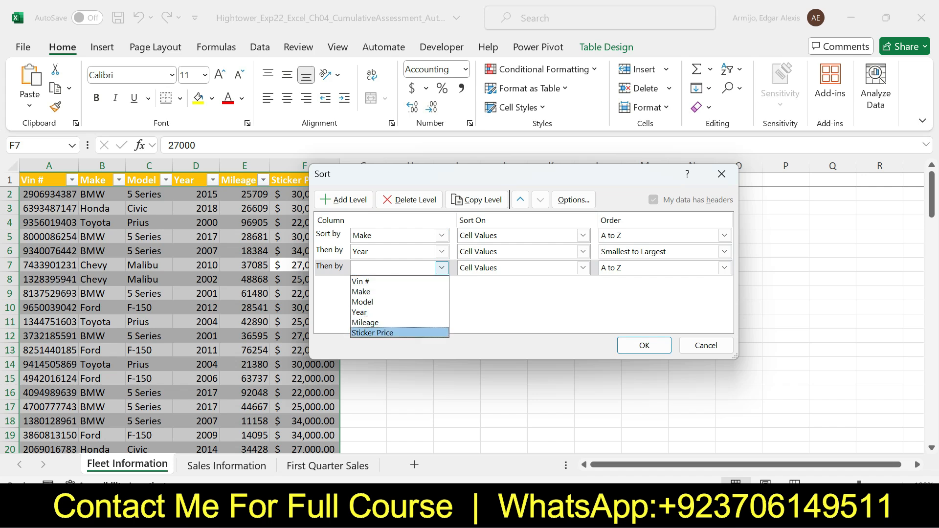
key(Return)
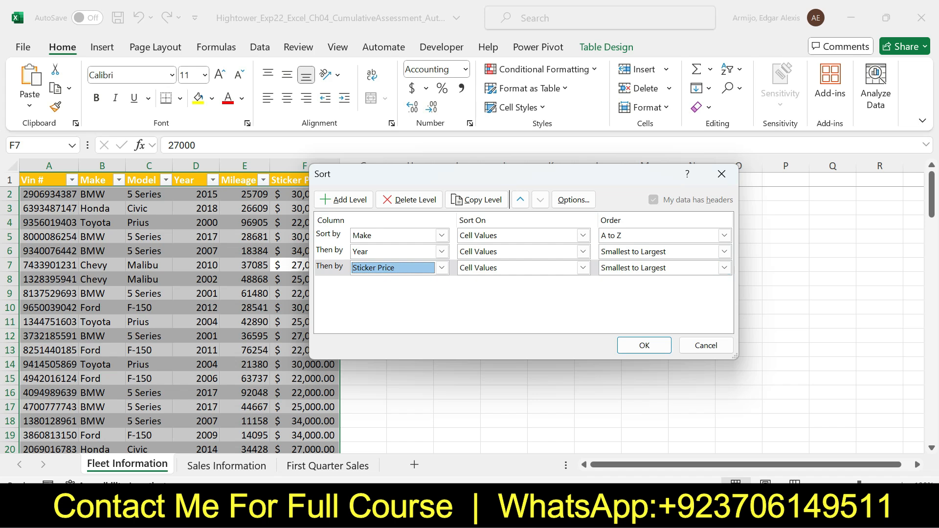
click(644, 346)
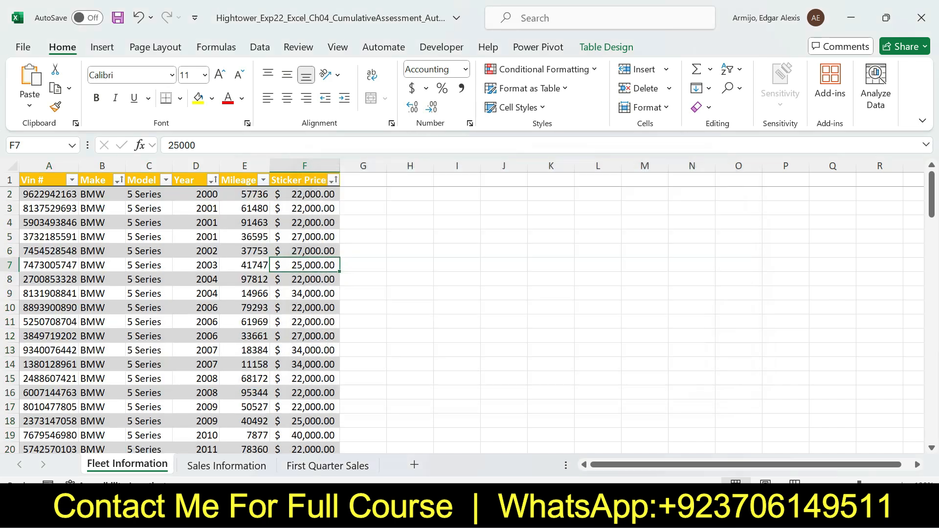
click(932, 204)
- Return to the Word instructions, set the step 5 text to 9 pt and remove its highlighting
key(alt+Tab)
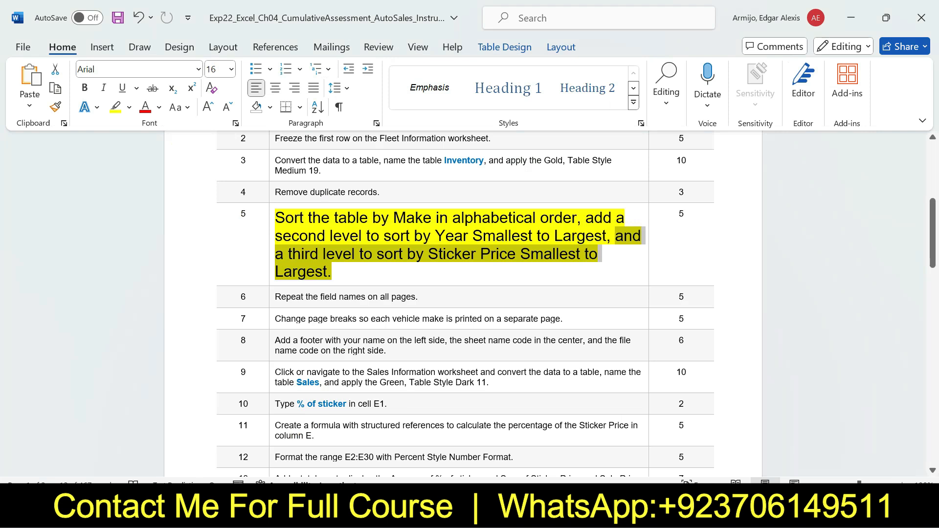
drag(615, 235, 272, 223)
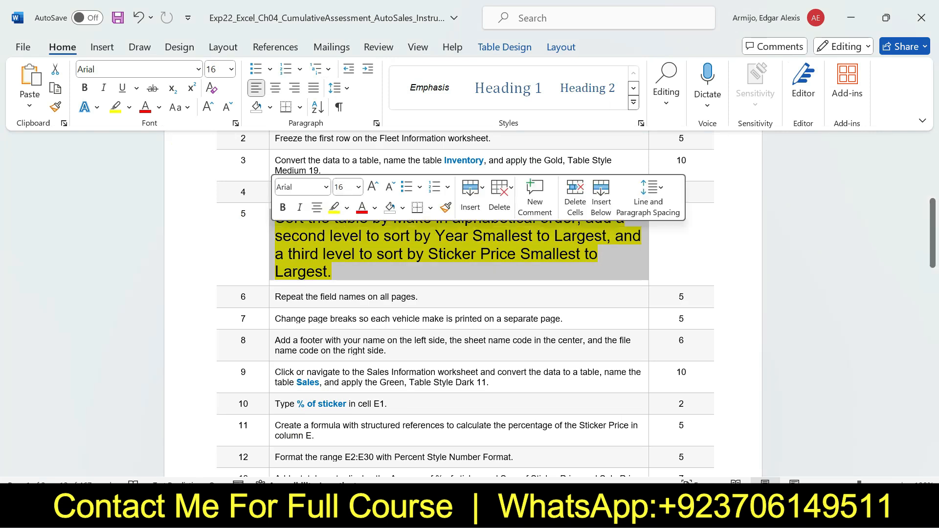
click(358, 187)
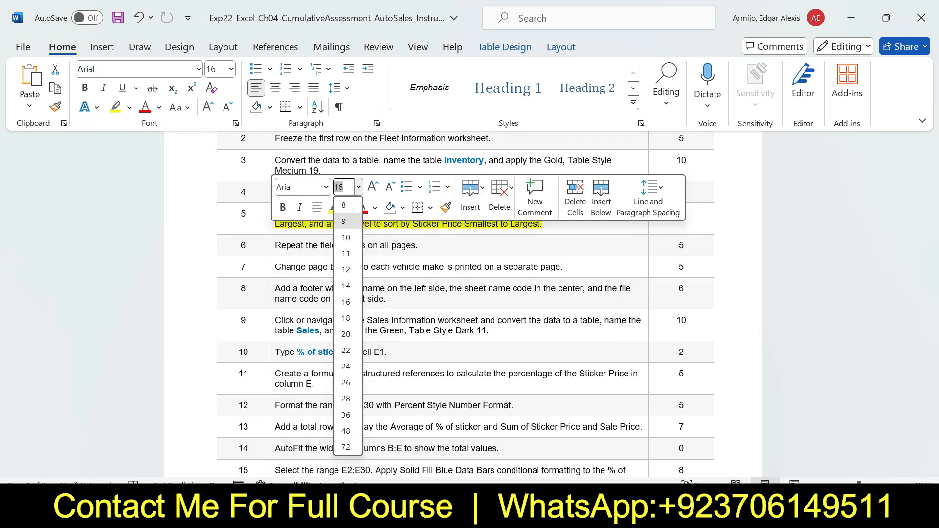
click(342, 220)
click(347, 208)
click(369, 326)
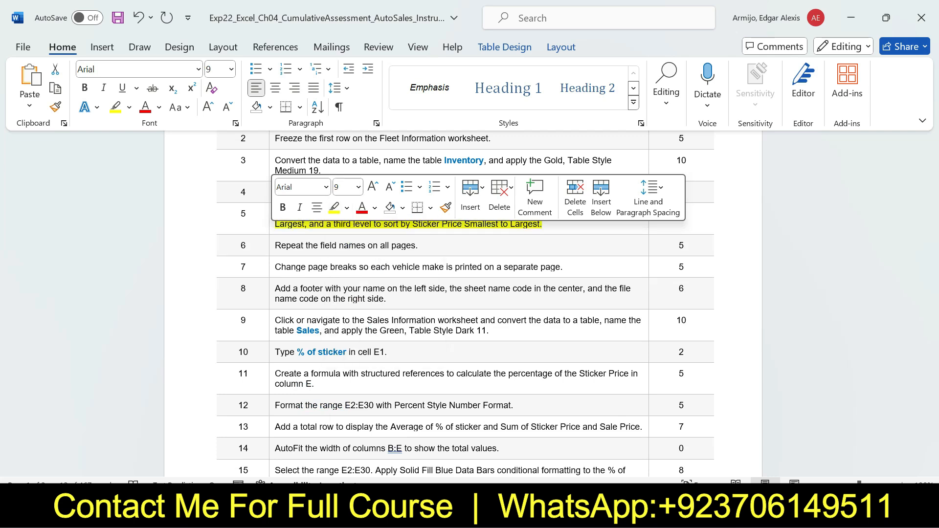
- Enlarge the step 6 instruction about repeating the field names to 14 pt and highlight it in yellow
drag(427, 247, 273, 246)
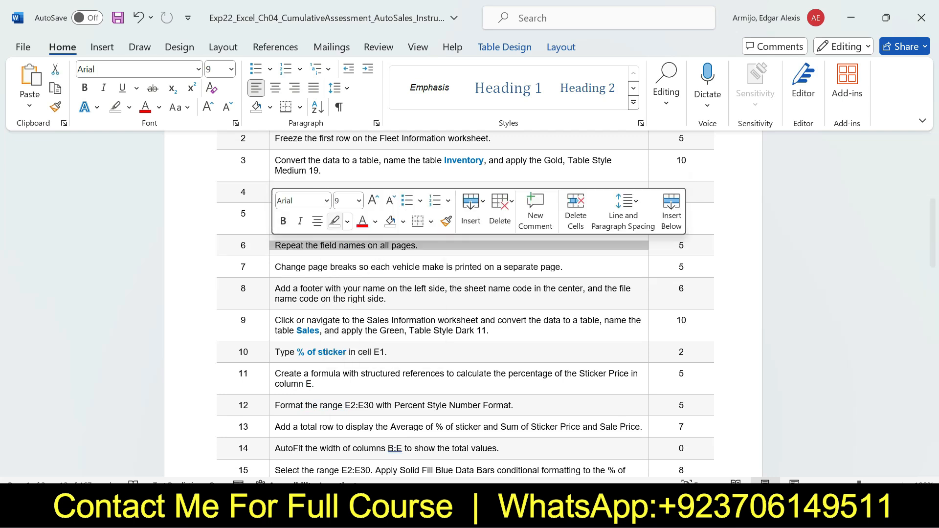
click(359, 201)
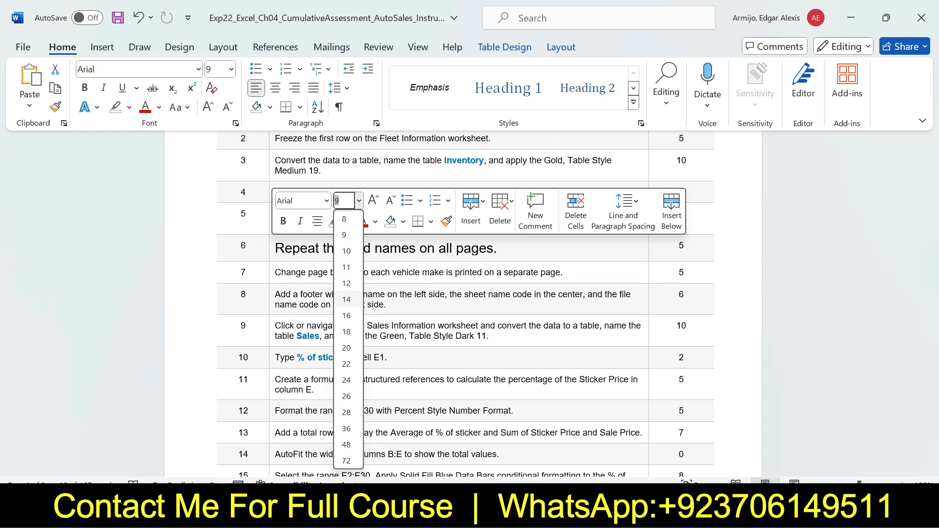
click(346, 299)
click(347, 222)
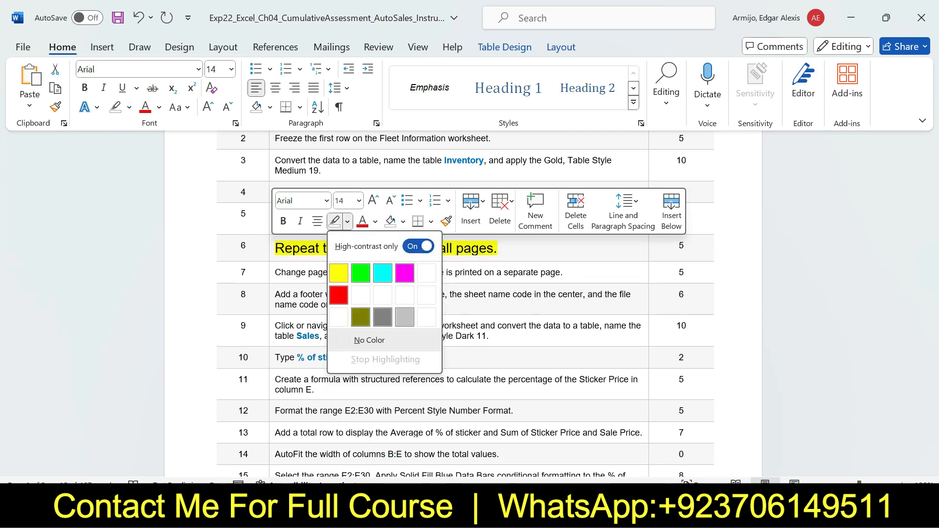
click(338, 269)
click(453, 248)
mouse_move(932, 233)
mouse_down()
mouse_move(932, 347)
mouse_move(932, 196)
mouse_move(932, 249)
mouse_up()
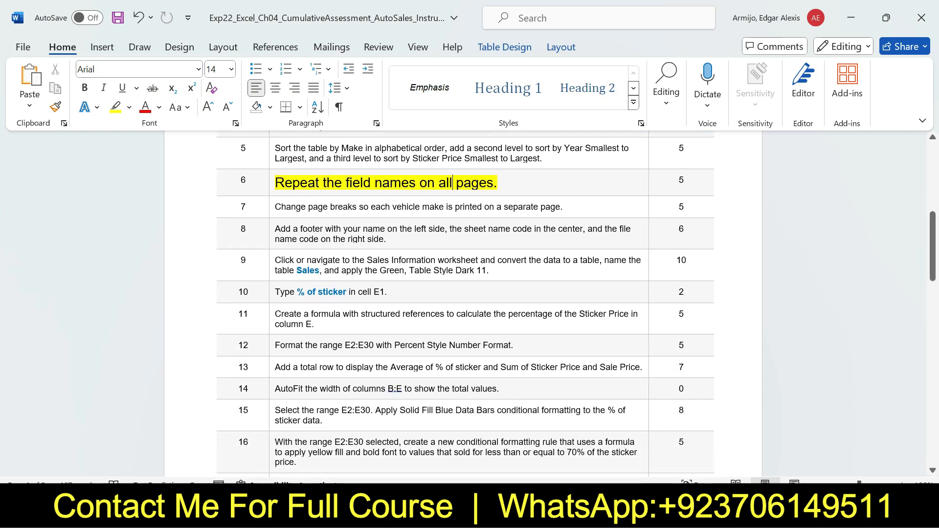
drag(275, 183, 497, 183)
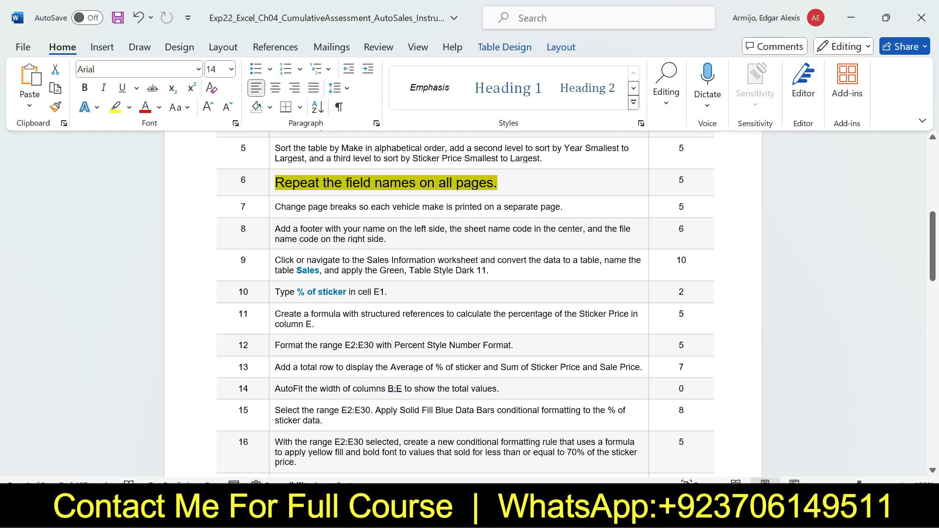
- Switch to the Excel workbook, examine the Fleet Information sheet in Page Break Preview and restore Normal view
key(alt+Tab)
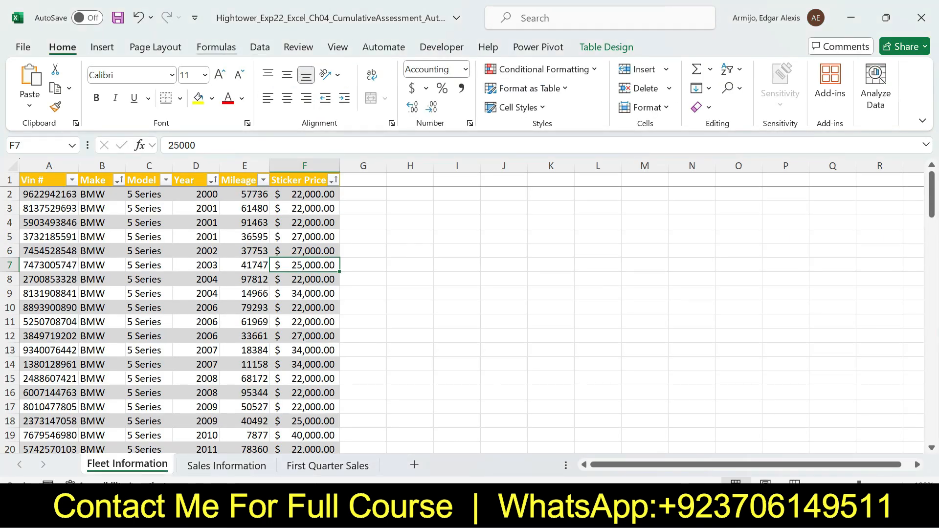
click(337, 47)
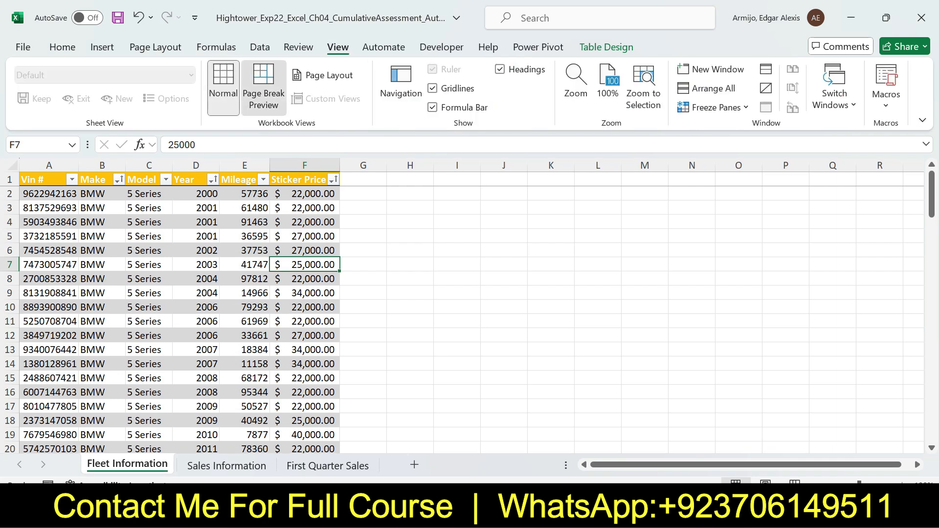
click(264, 88)
mouse_move(931, 210)
mouse_down()
mouse_move(932, 395)
mouse_move(932, 209)
mouse_up()
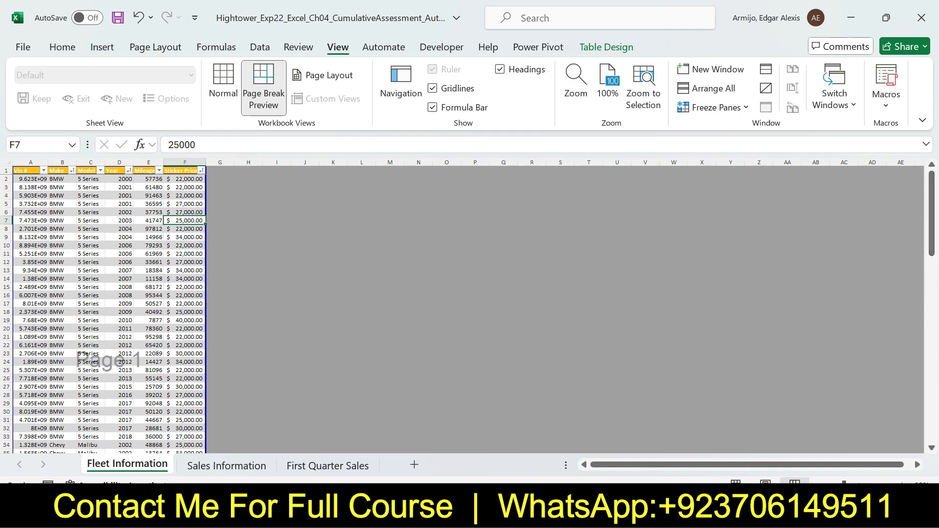
click(223, 88)
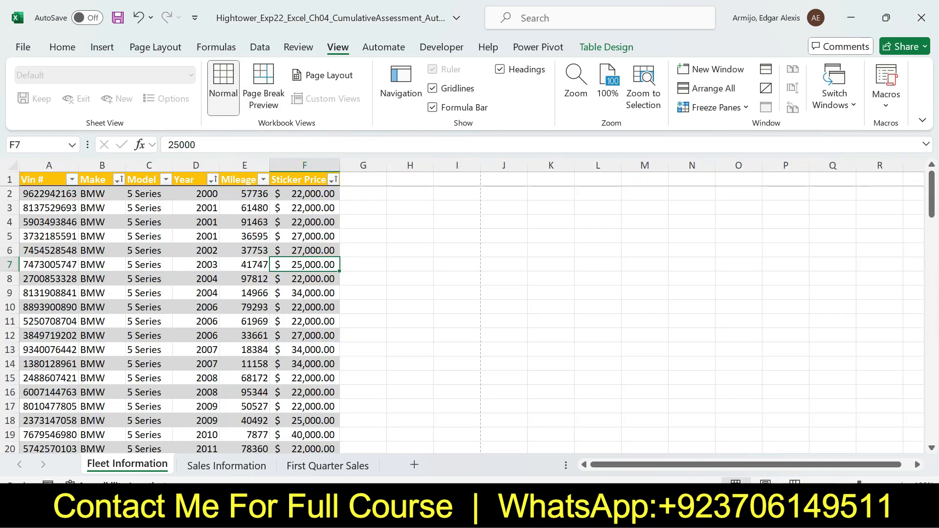
- Set row 1 of the Fleet Information sheet as the print title row repeated at the top of every page
click(299, 47)
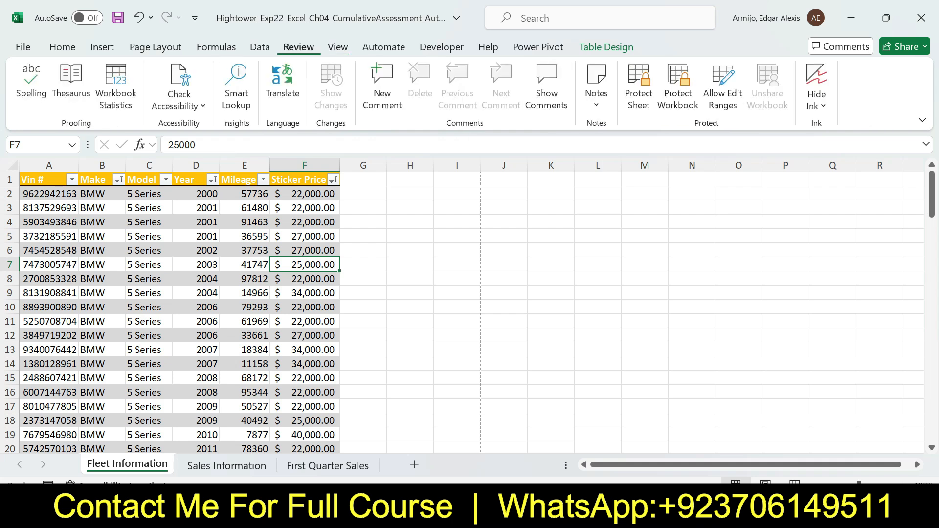
click(155, 47)
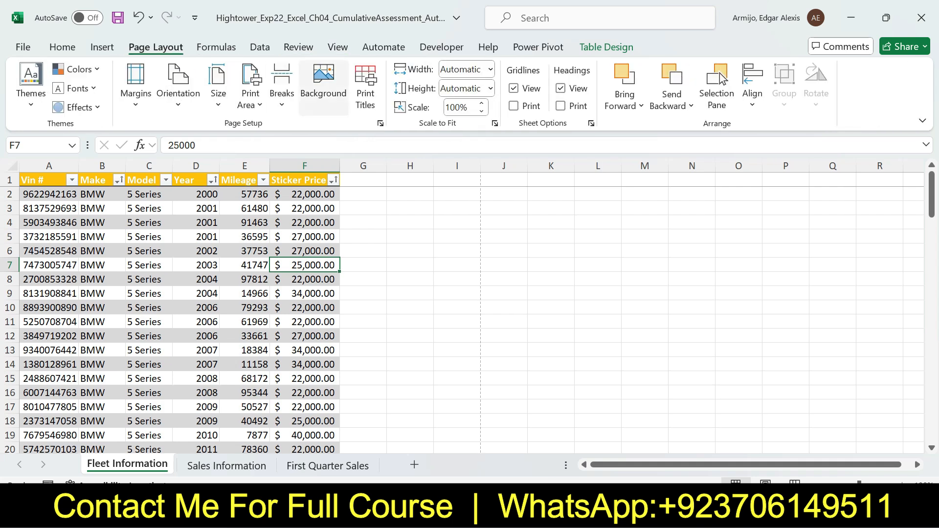
click(366, 86)
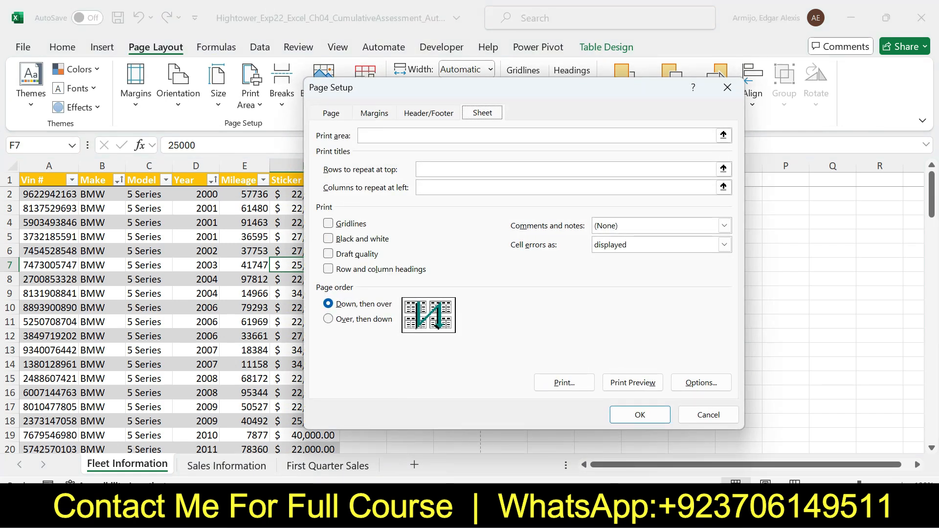
drag(363, 88, 458, 110)
click(587, 191)
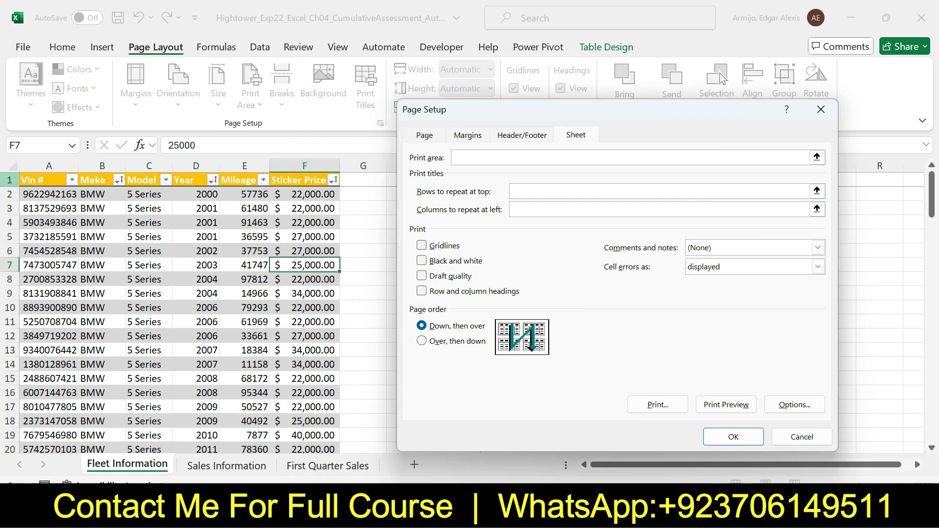
click(9, 180)
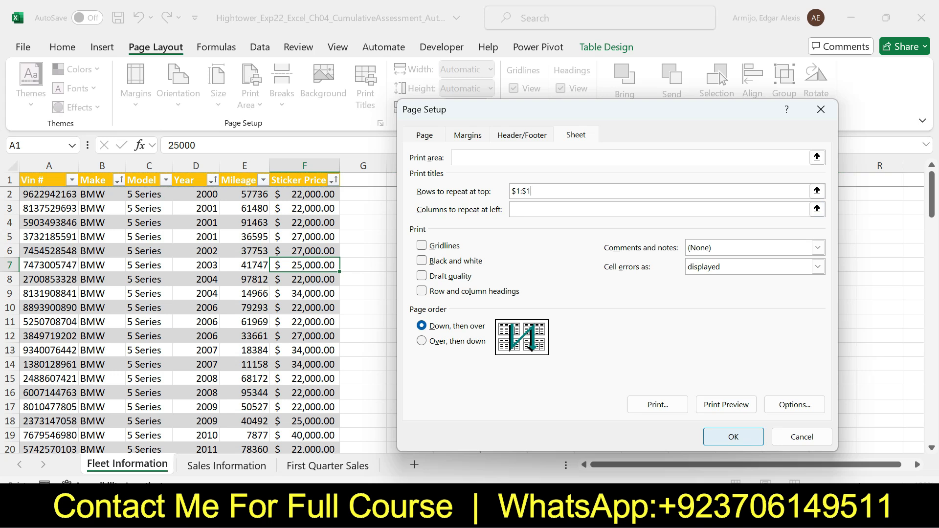
click(733, 437)
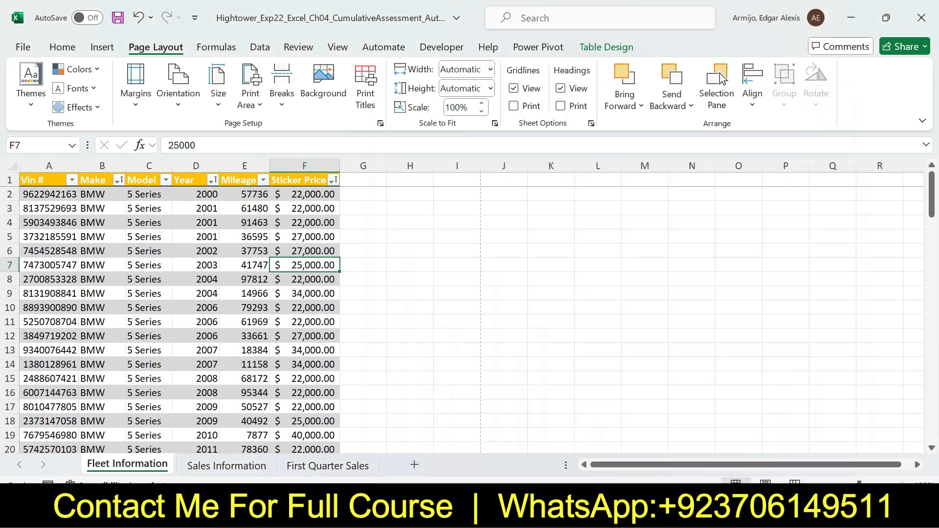
- Return to the Word instructions, set the step 6 text to 9 pt and remove its highlighting
key(alt+Tab)
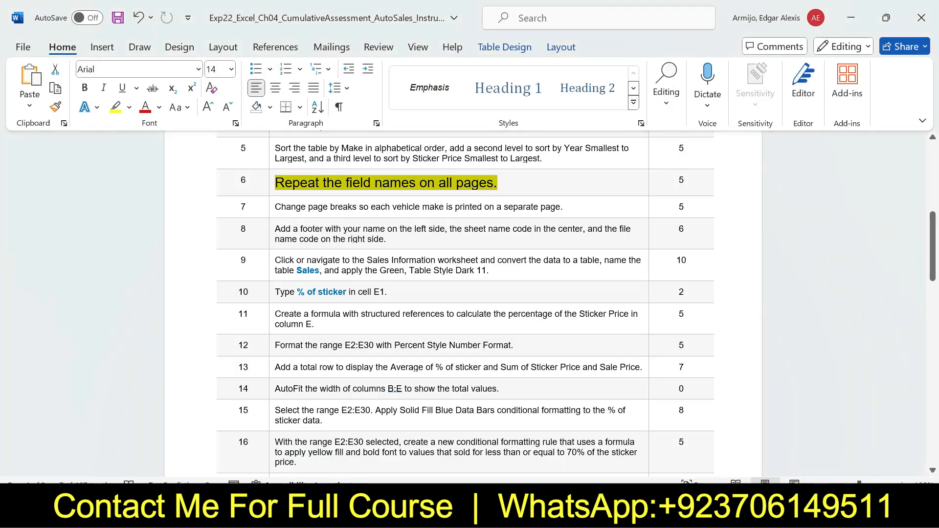
drag(496, 183, 519, 183)
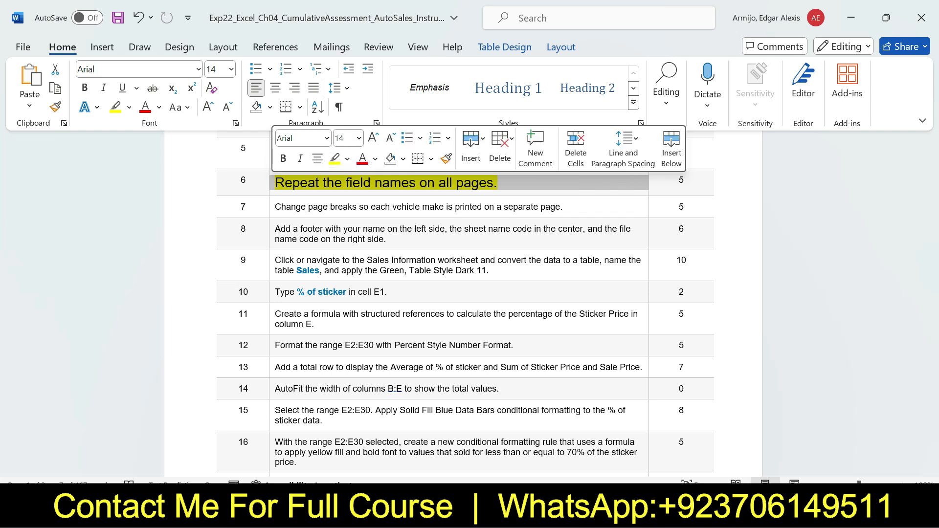
click(359, 138)
click(345, 171)
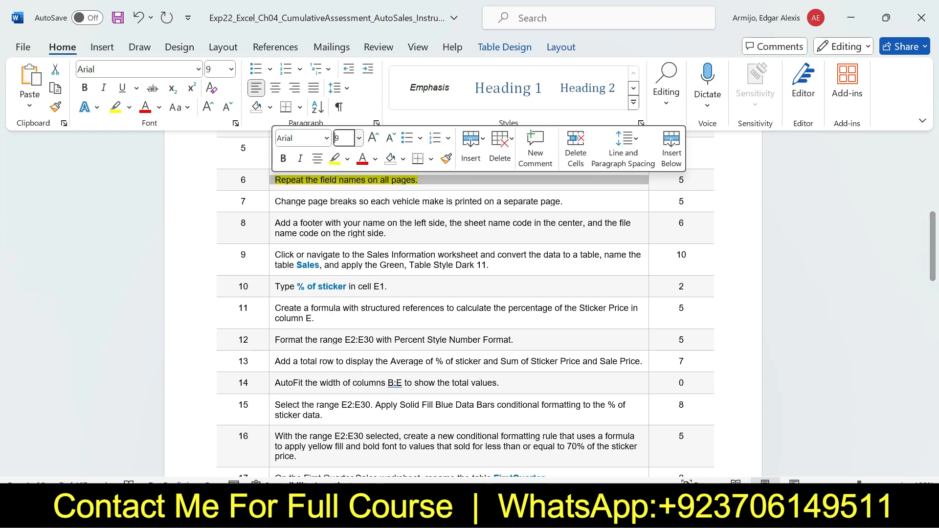
click(347, 159)
click(368, 276)
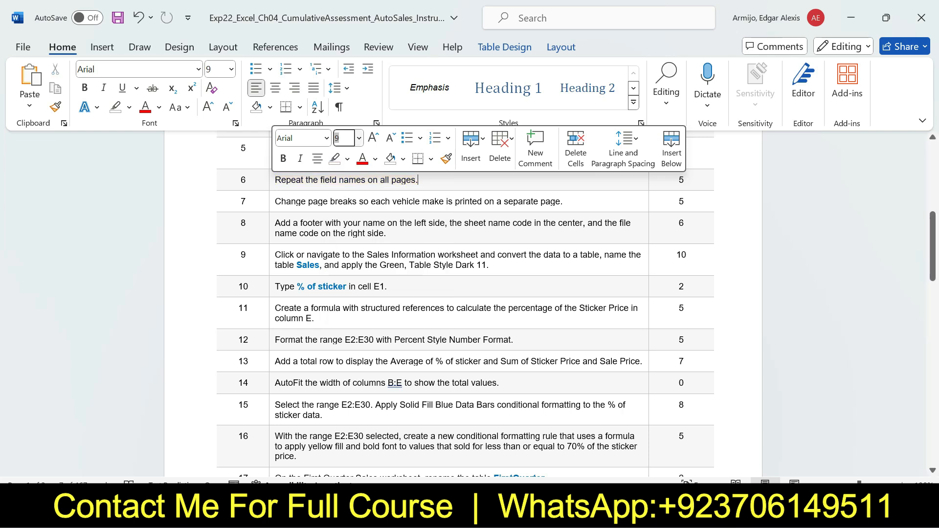
- Enlarge the step 7 instruction about changing page breaks to 16 pt and highlight it in yellow
triple_click(470, 201)
click(360, 158)
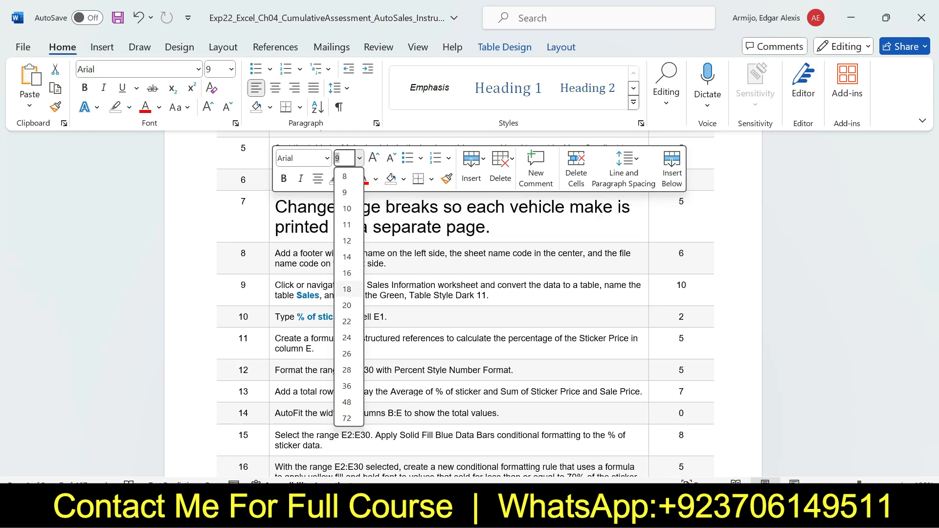
click(346, 273)
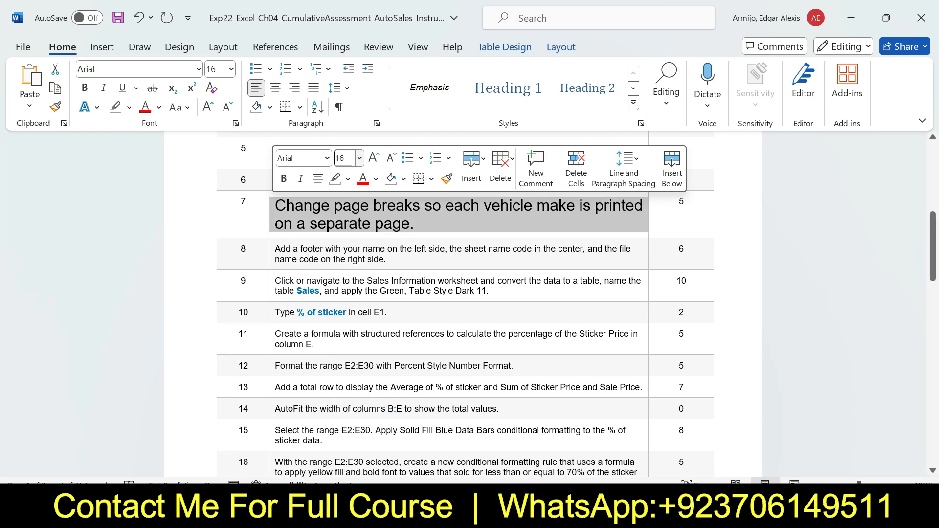
click(347, 179)
click(339, 226)
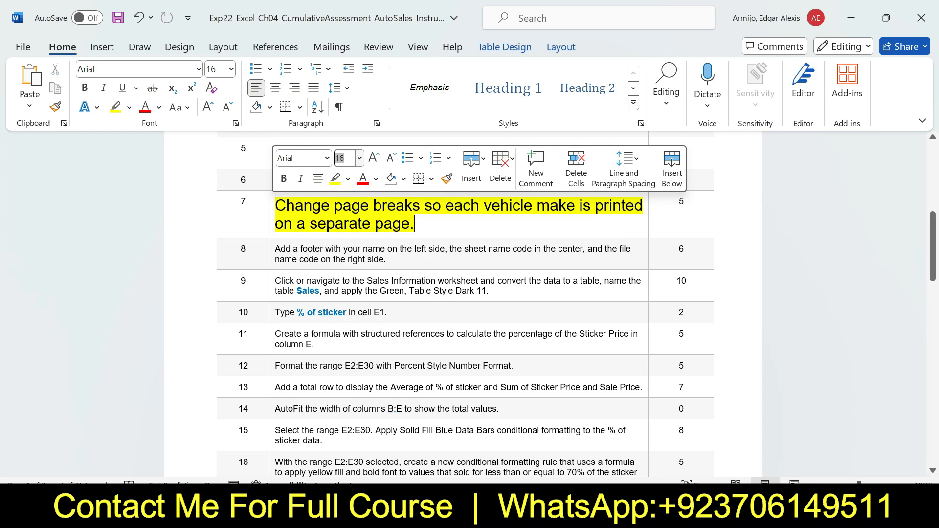
drag(275, 206, 415, 223)
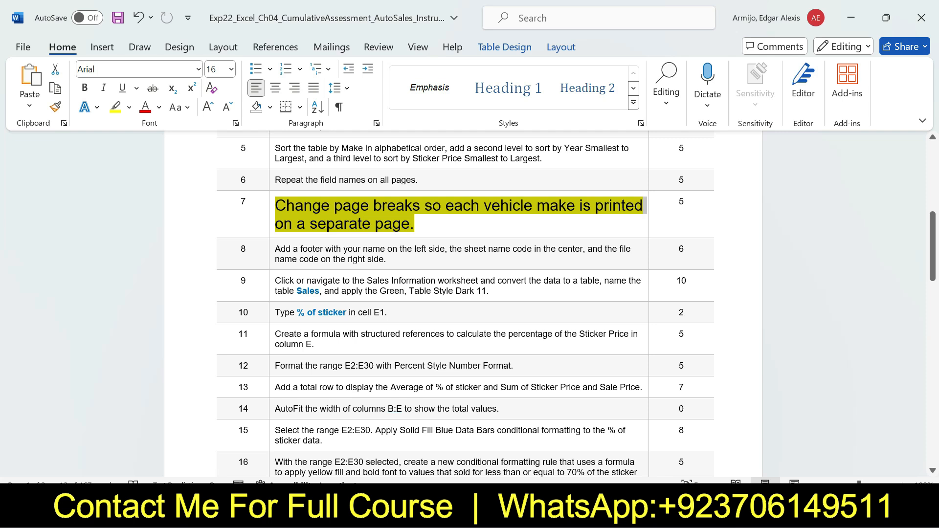
- Switch to the Excel workbook, show Page Break Preview and move the first page break between rows 33 and 34, separating BMW from Chevy
key(alt+Tab)
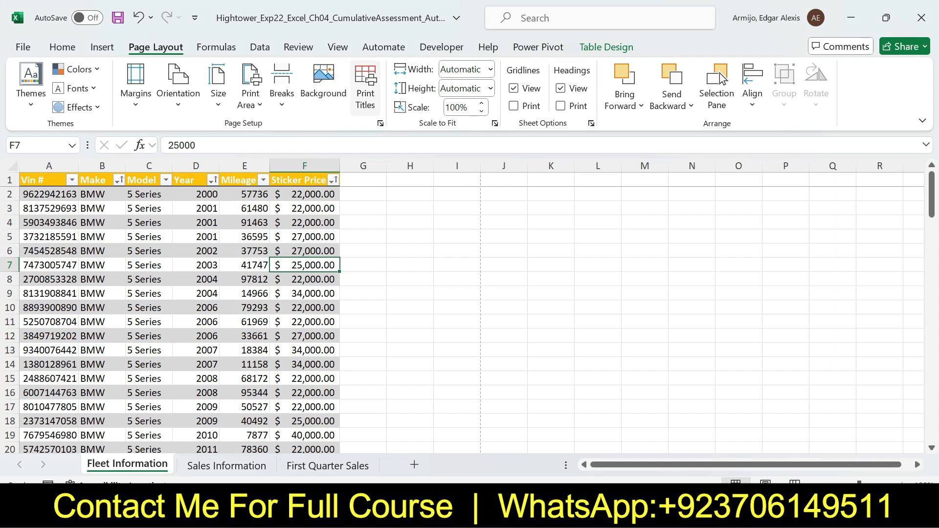
click(298, 47)
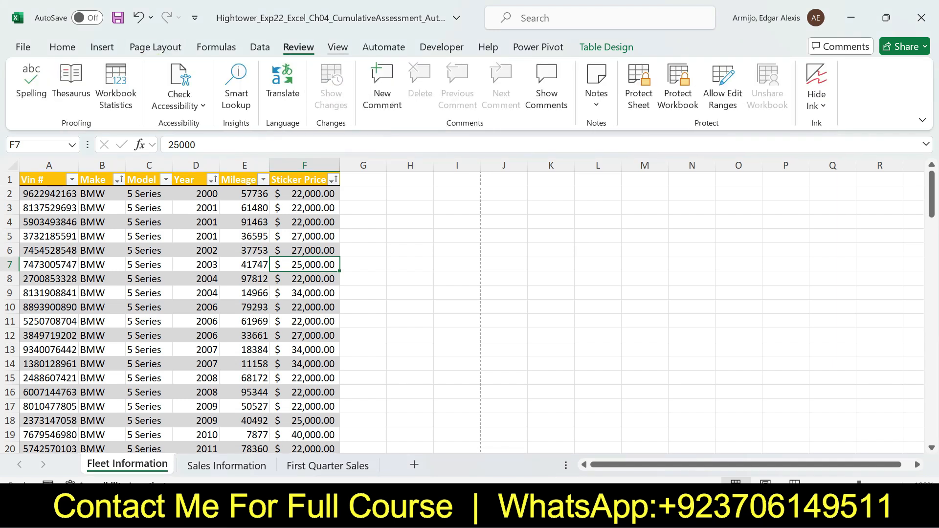
click(338, 46)
click(263, 85)
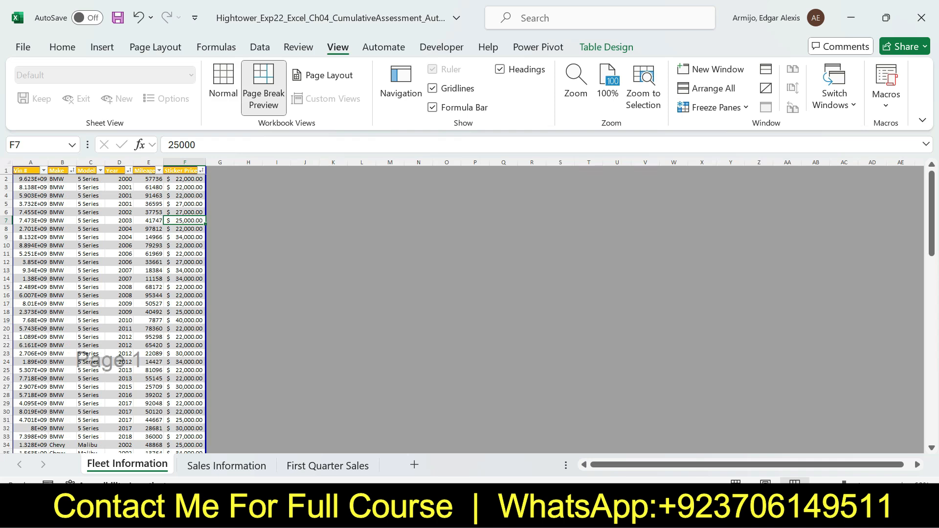
scroll(470, 305, up, 4)
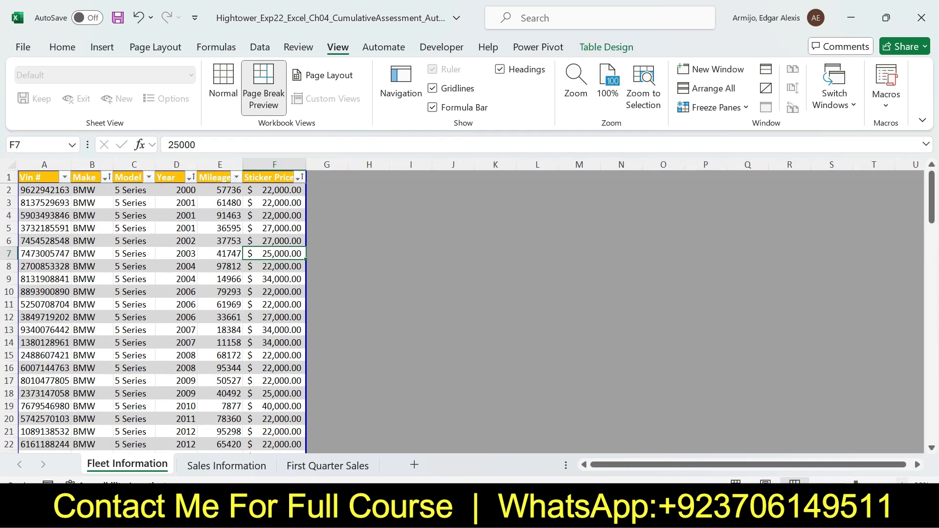
drag(931, 196, 931, 282)
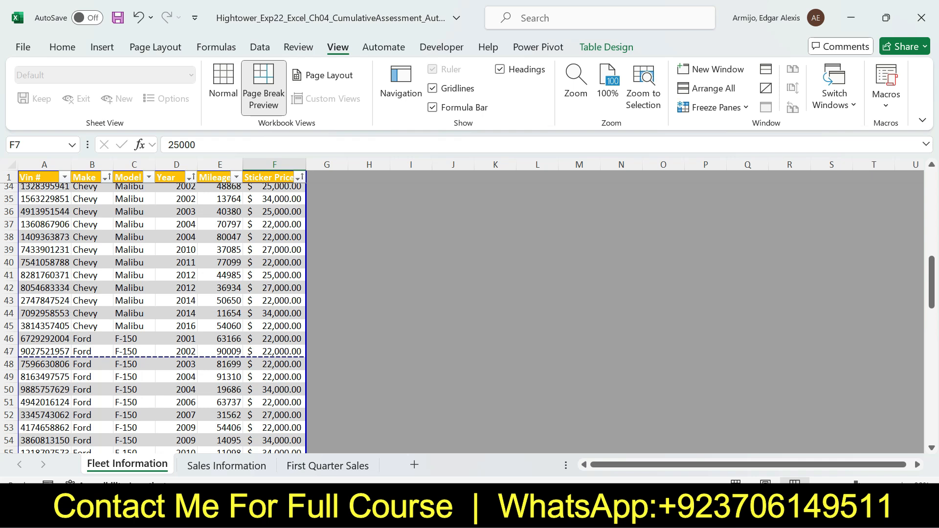
drag(162, 357, 162, 234)
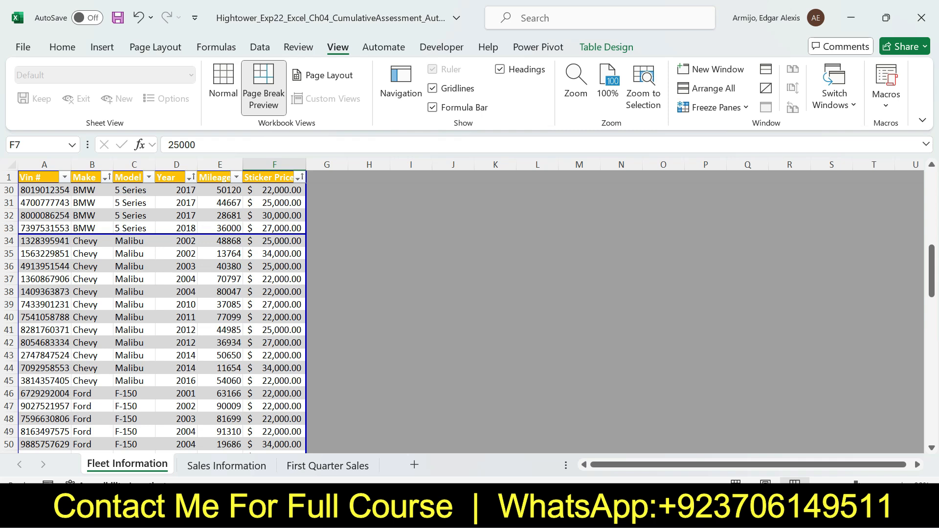
- Move the second page break between rows 45 and 46, separating the Chevy vehicles from the Ford vehicles
drag(931, 271, 931, 356)
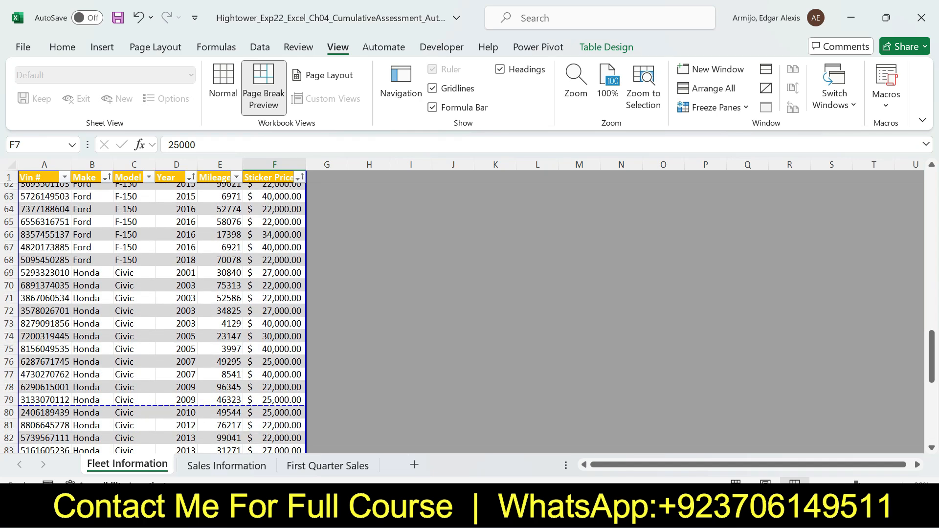
drag(162, 405, 162, 181)
drag(161, 222, 161, 247)
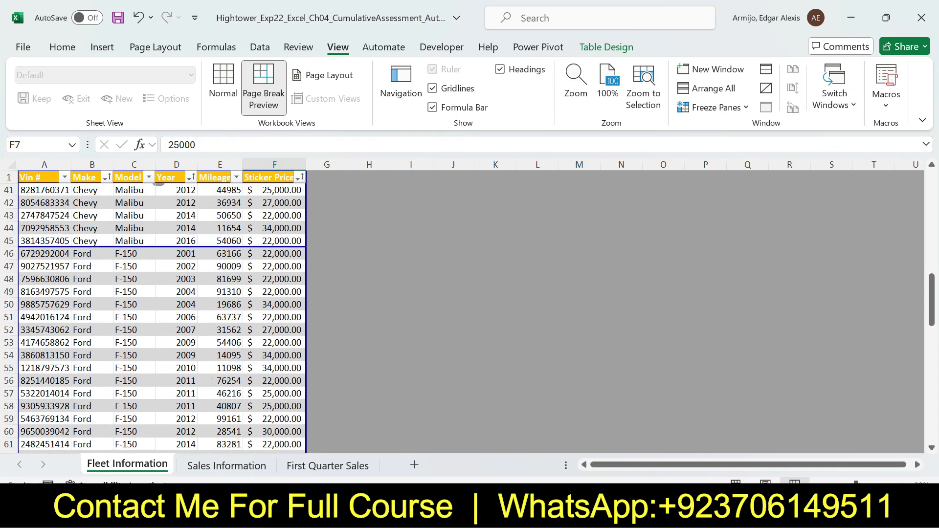
- Move the third page break between rows 68 and 69, separating Ford from Honda, and restore Normal view
drag(931, 293, 931, 389)
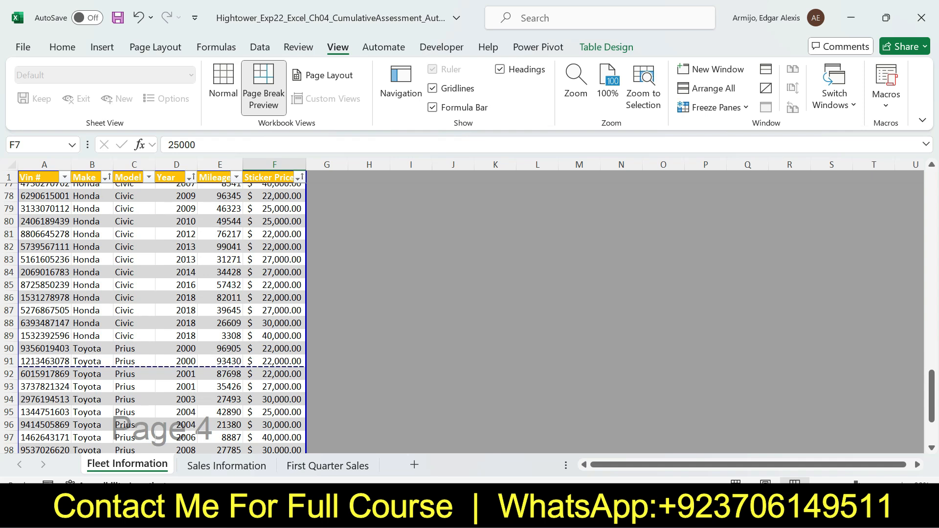
scroll(161, 318, up, 3)
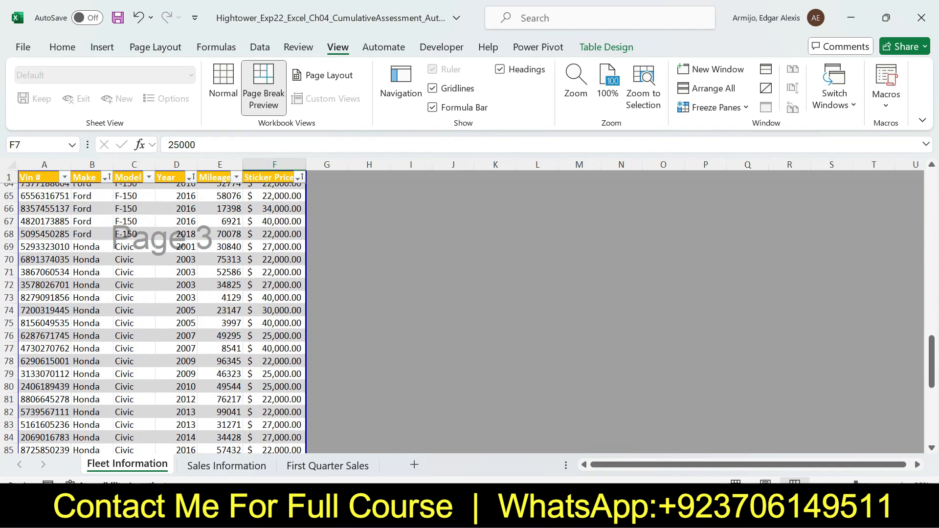
drag(161, 259, 162, 272)
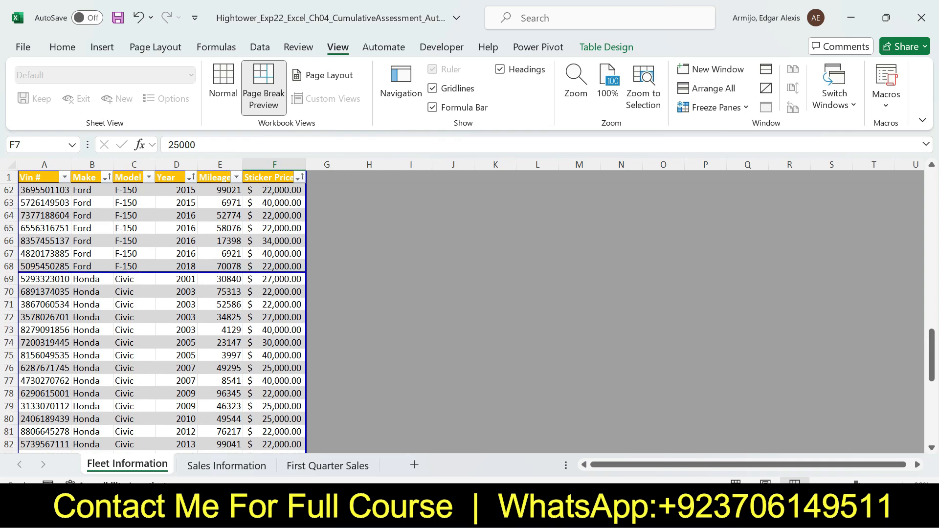
drag(932, 355, 931, 209)
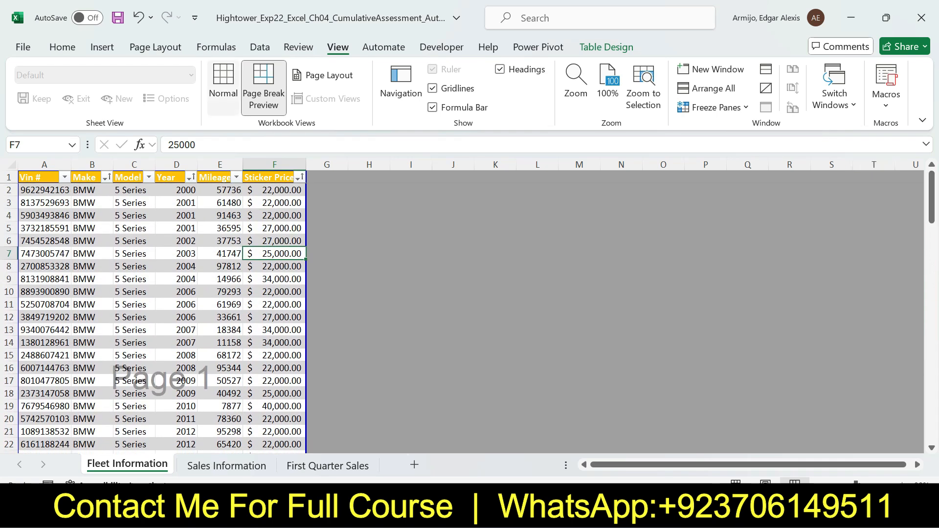
click(223, 86)
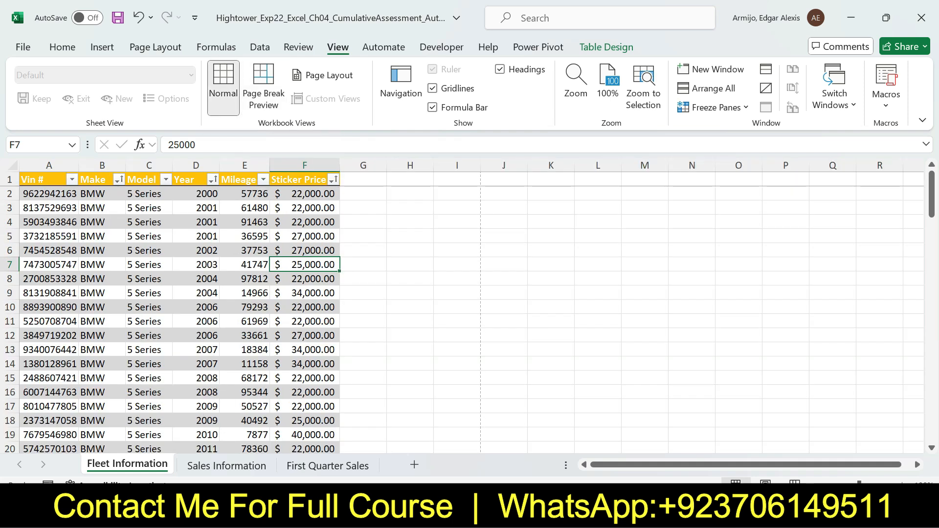
mouse_move(932, 194)
mouse_down()
mouse_move(932, 419)
mouse_move(931, 193)
mouse_up()
- Return to the Word instructions, set the step 7 text to 9 pt and remove its highlighting
key(alt+Tab)
drag(414, 224, 490, 225)
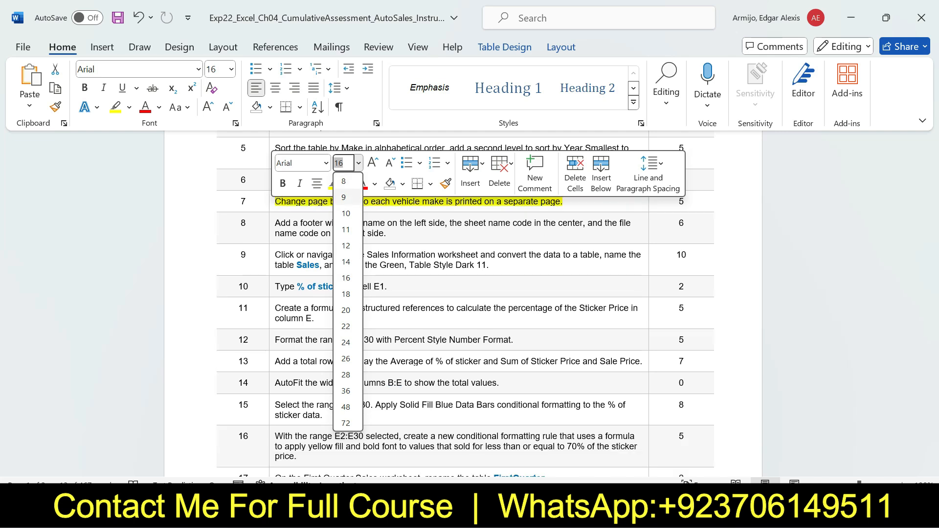
click(343, 197)
click(347, 184)
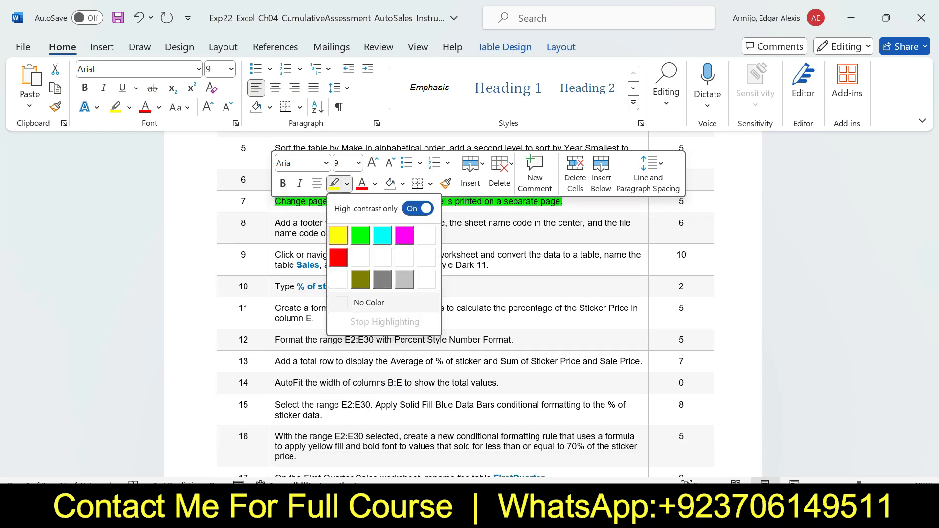
click(369, 302)
- Enlarge the step 8 instruction about adding a footer to 16 pt and highlight it in yellow
click(272, 224)
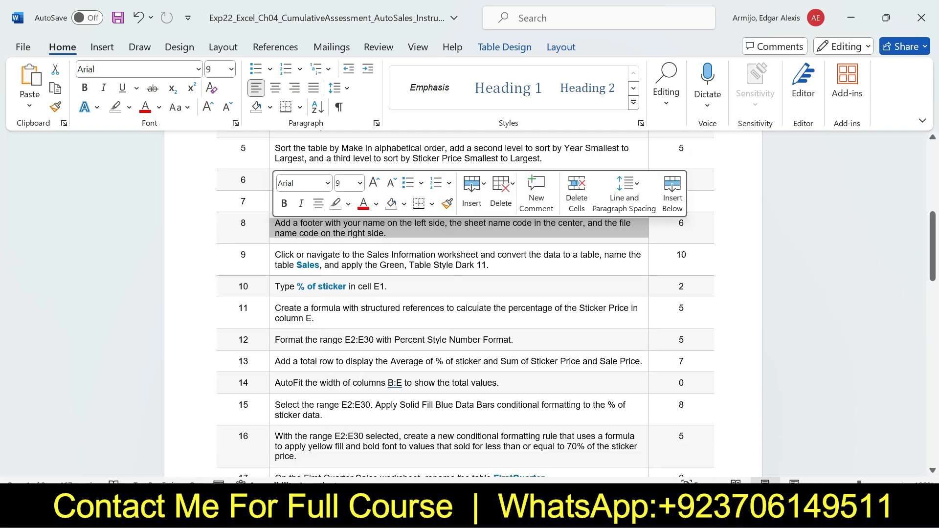
click(360, 183)
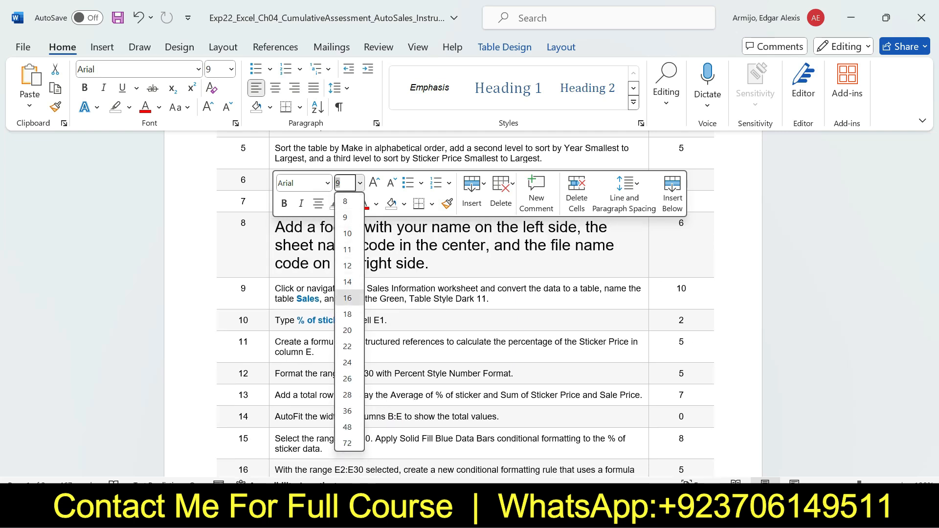
click(348, 298)
click(348, 204)
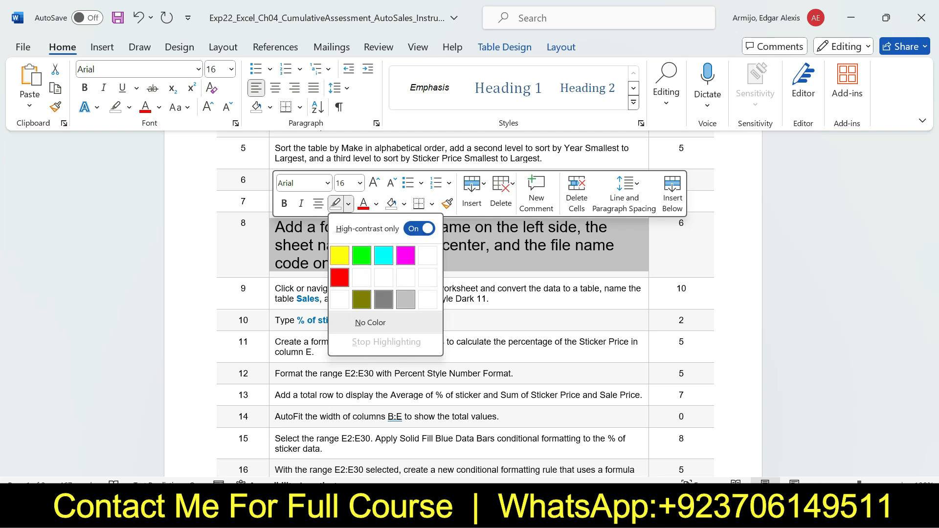
click(339, 252)
- Read the opening part of the step 8 instruction to learn what belongs on the left side of the footer
click(285, 227)
key(shift+Left)
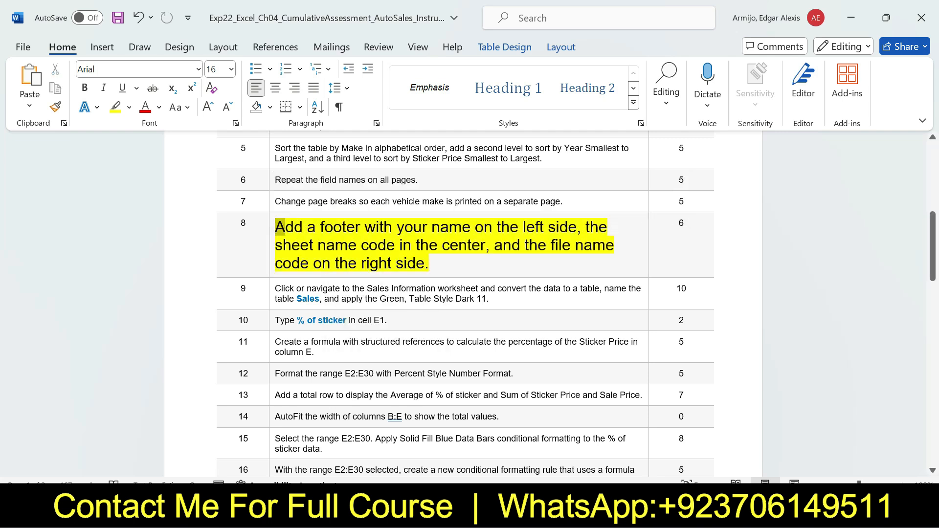
key(ctrl+shift+Right)
key(ctrl+shift+Right)
key(ctrl+shift+Right)
key(ctrl+shift+Right)
key(ctrl+shift+Right)
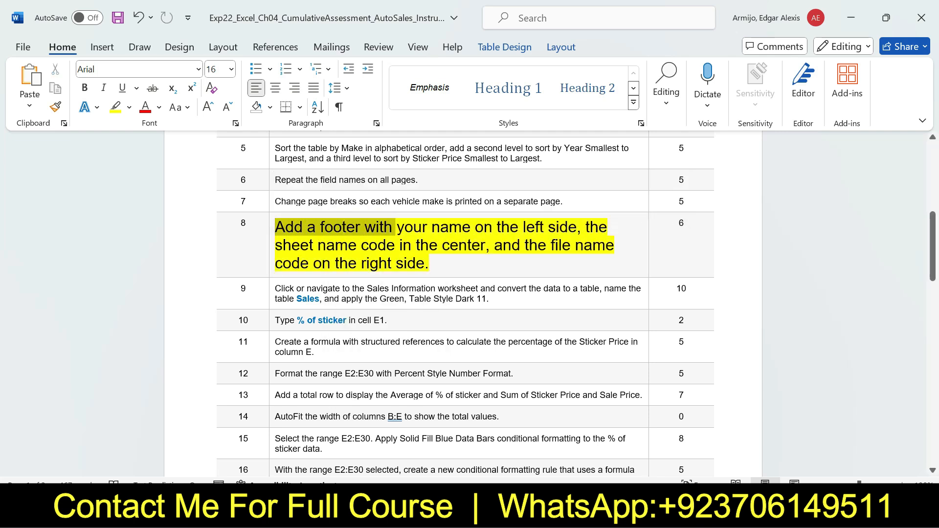
key(ctrl+shift+Right)
key(ctrl+shift+Right)
key(ctrl+shift+Right)
key(ctrl+shift+Right)
key(ctrl+shift+Right)
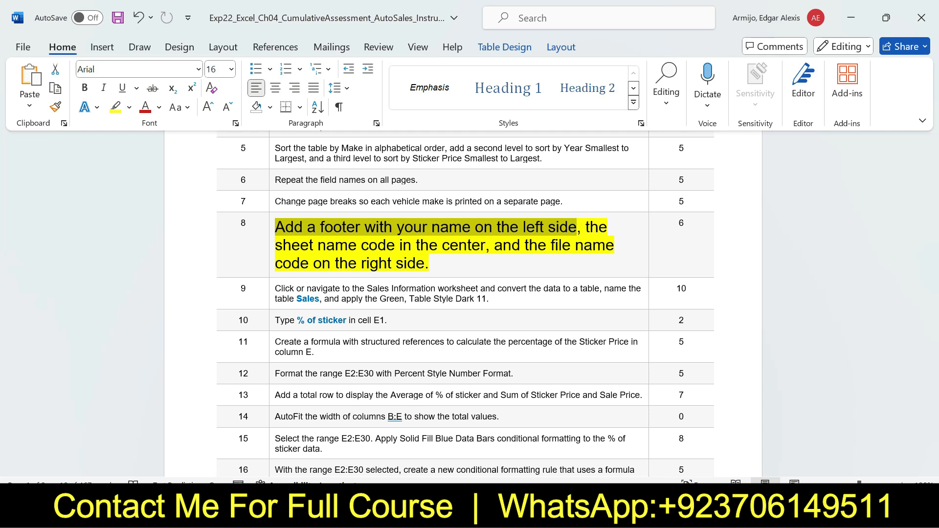
- Switch to the Excel workbook and start a custom footer for Fleet Information with the student's surname in the left section
key(alt+Tab)
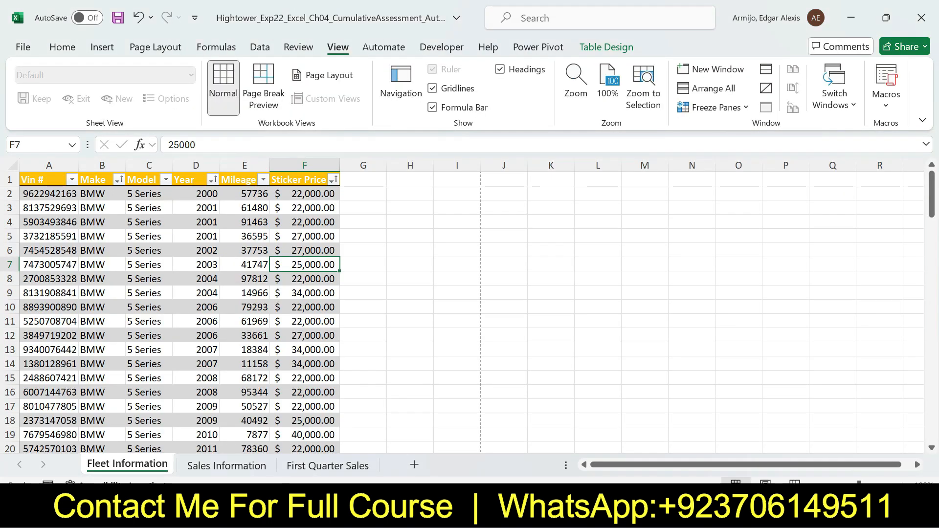
click(156, 47)
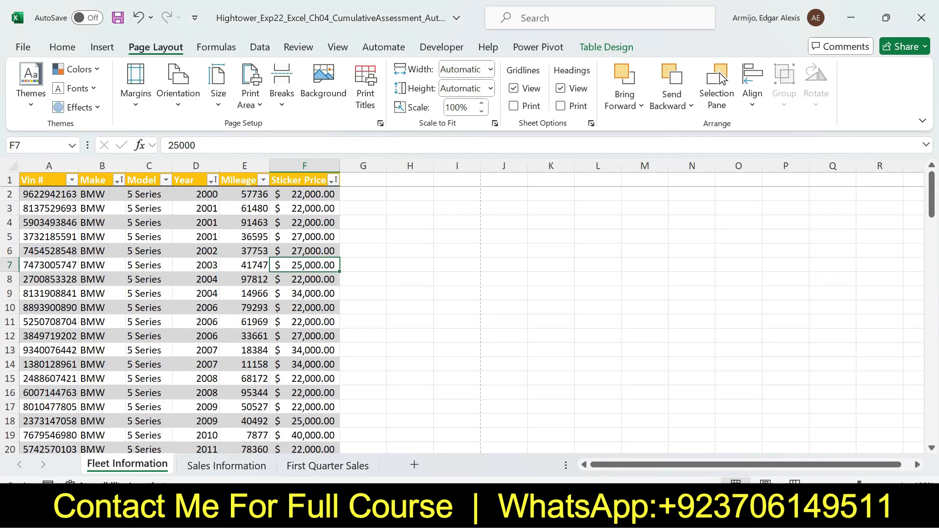
click(380, 123)
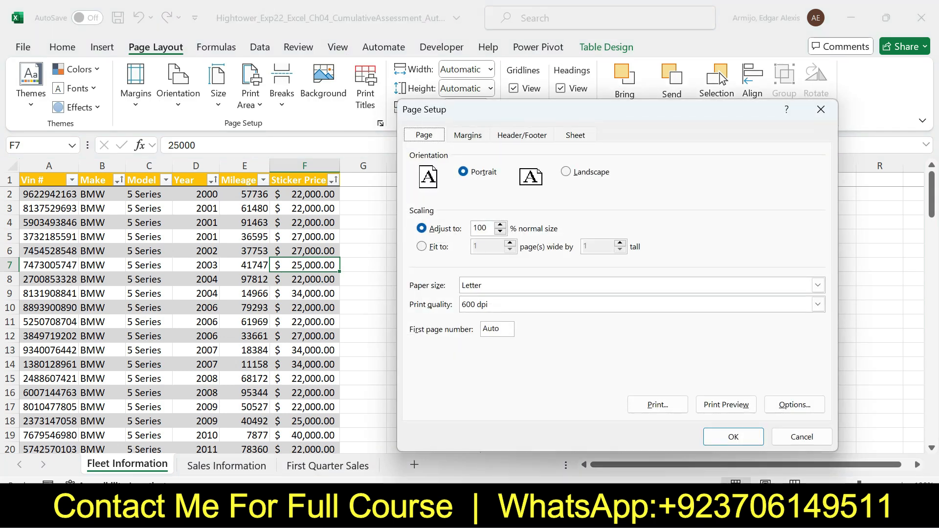
click(522, 135)
click(656, 237)
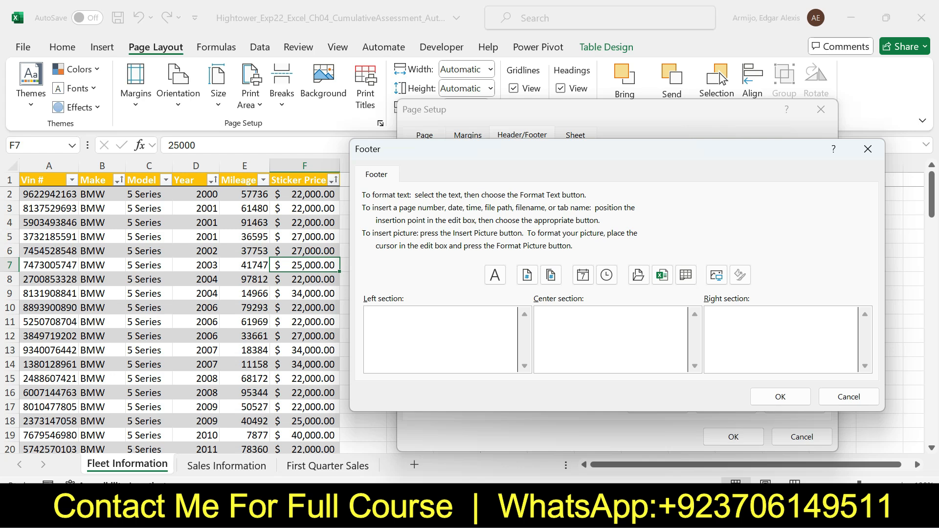
text(Hightower)
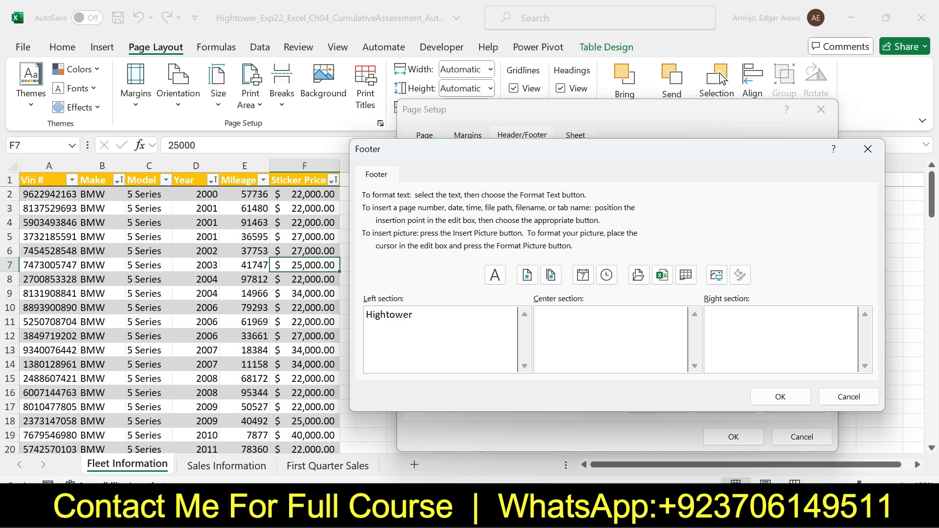
- Check the footer instruction in Word, and insert the sheet name code in the footer's center section
key(alt+Tab)
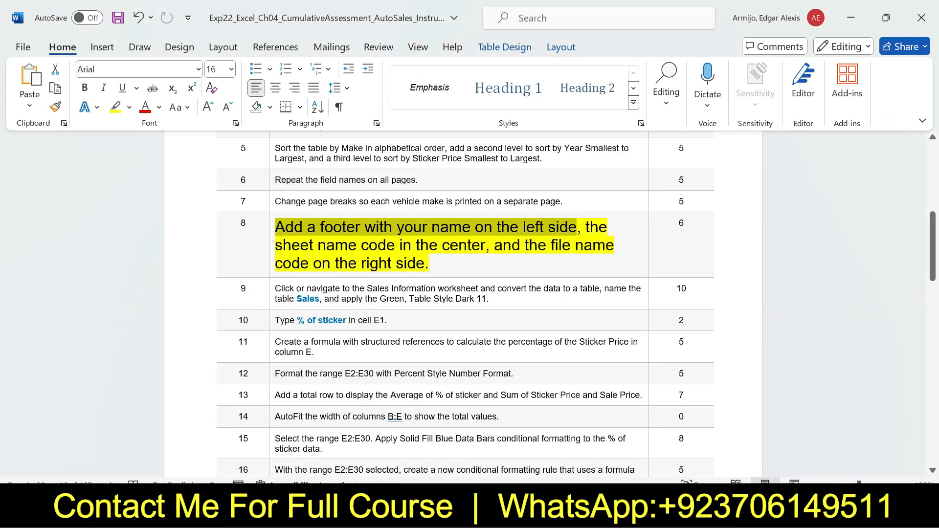
drag(585, 227, 486, 245)
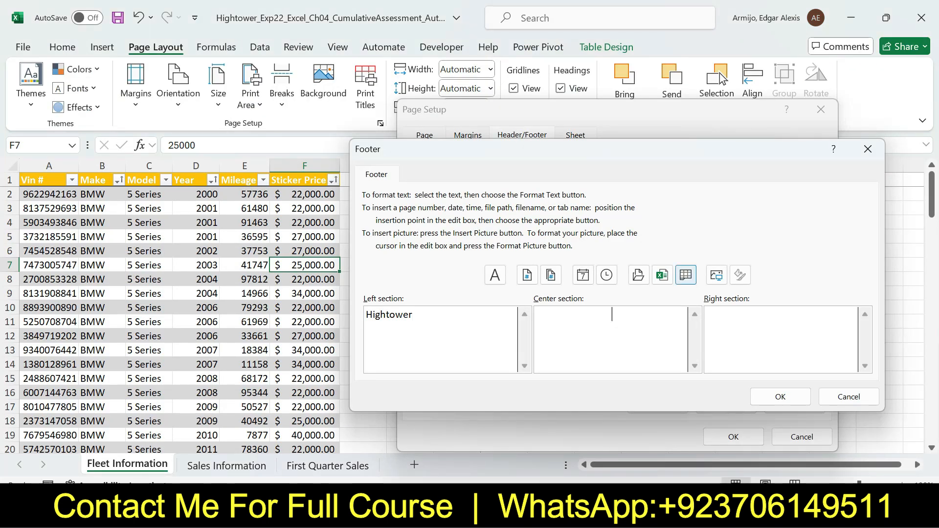
click(686, 275)
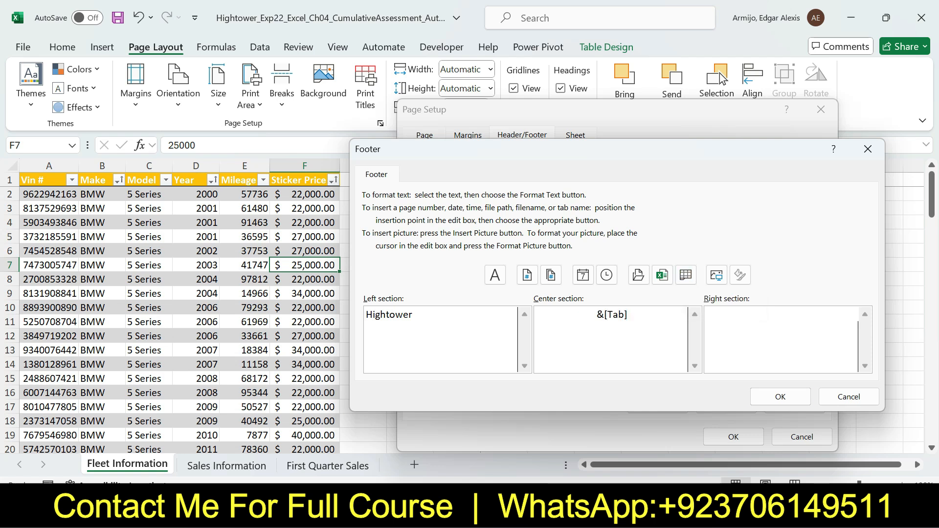
- Check the rest of the step 8 instruction, insert the file name code in the footer's right section, and apply the footer
key(alt+Tab)
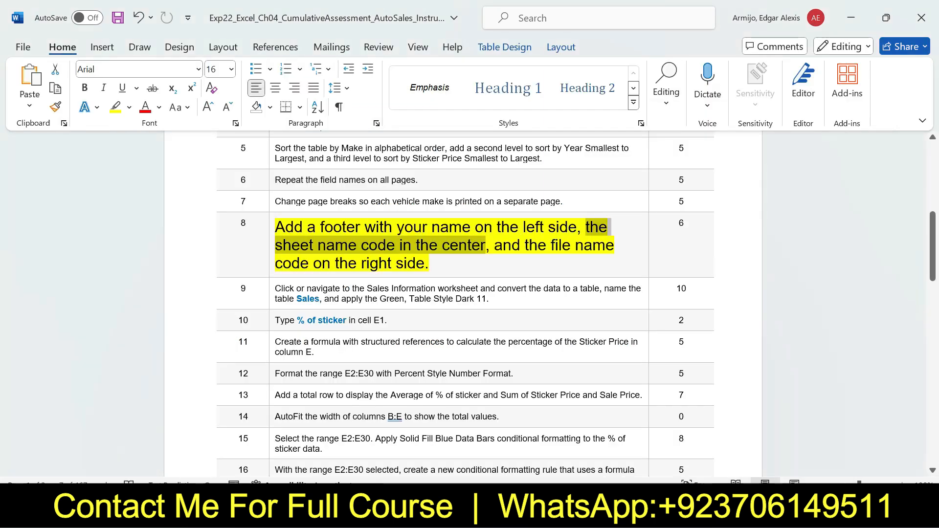
drag(494, 245, 426, 263)
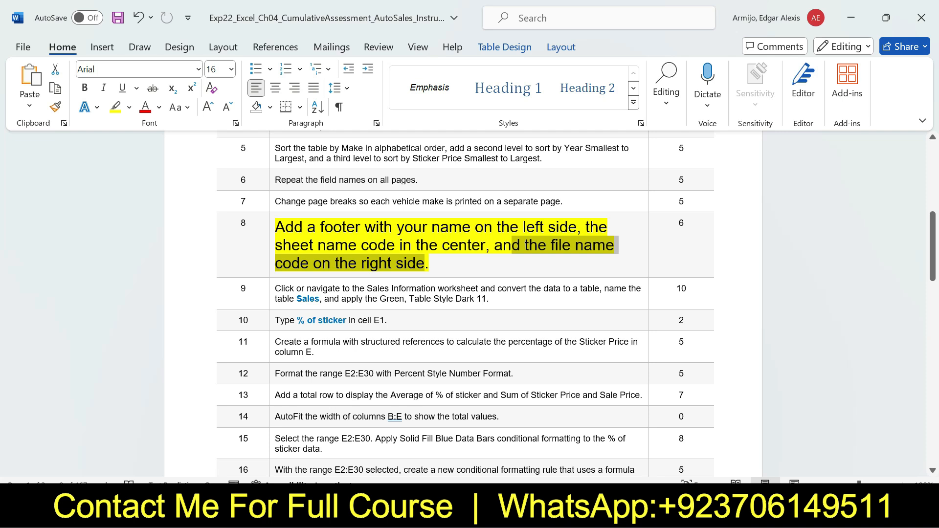
key(alt+Tab)
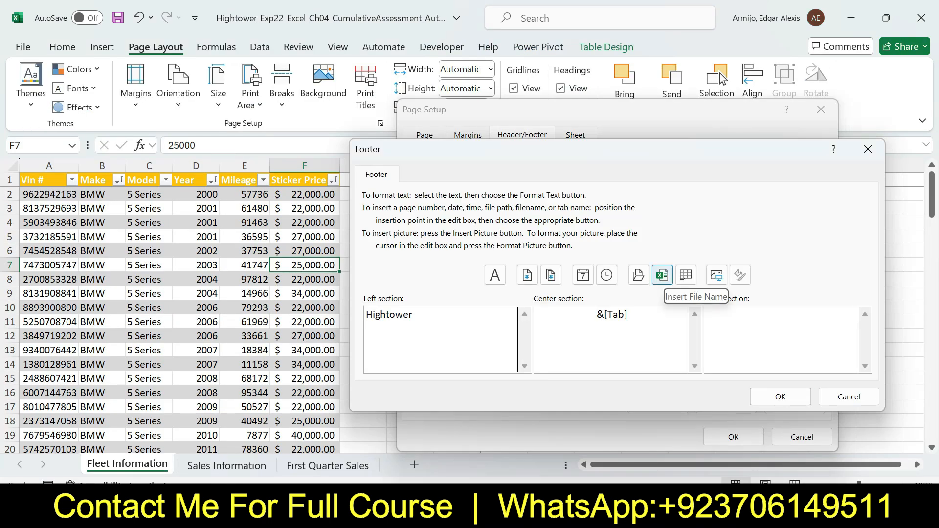
click(663, 275)
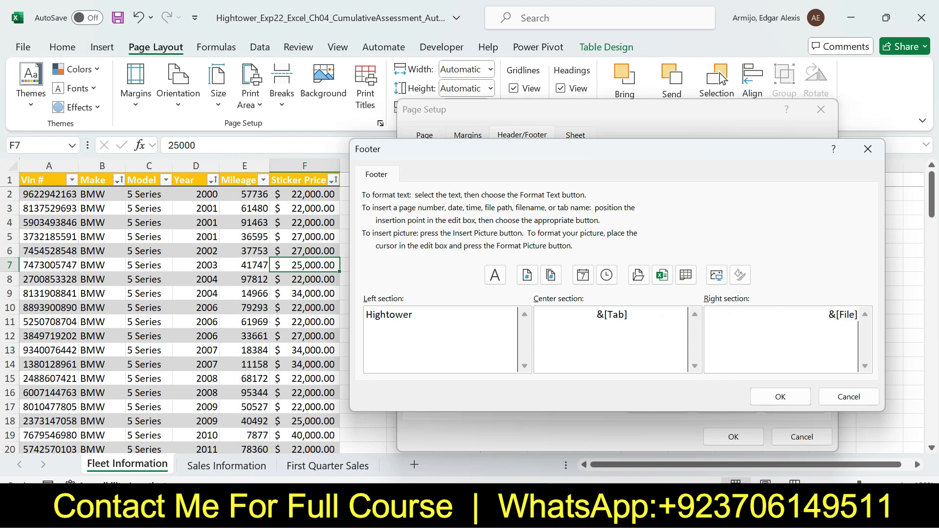
click(780, 396)
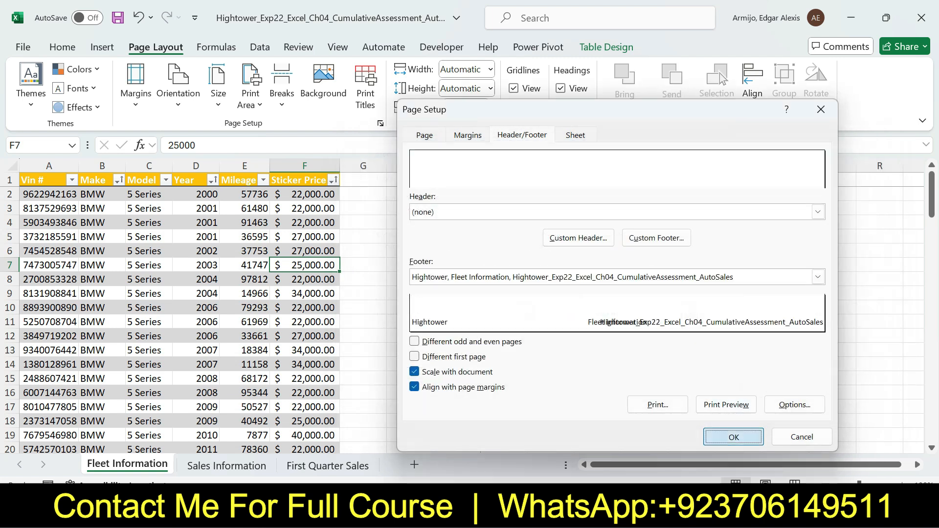
click(733, 437)
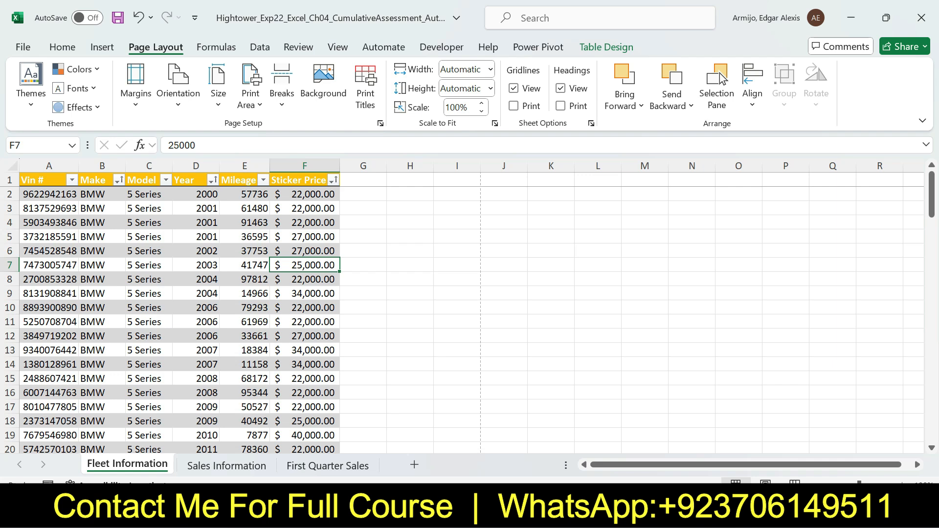
- Return to the Word instructions, set the step 8 text to 9 pt and remove its highlighting
key(alt+Tab)
click(272, 238)
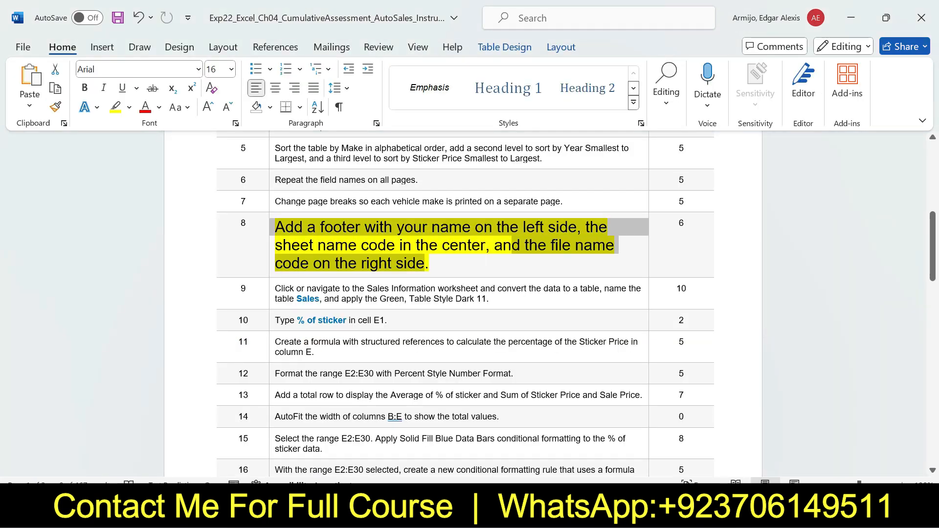
click(360, 194)
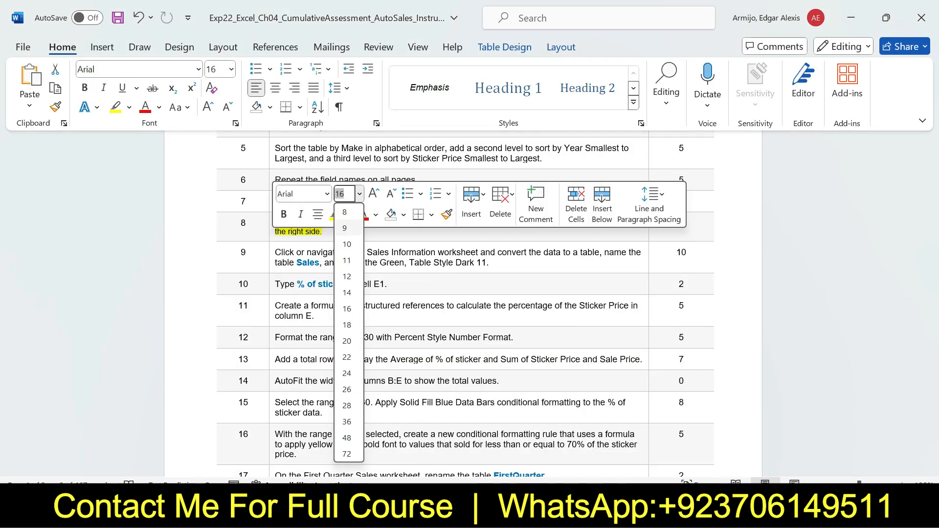
click(345, 228)
click(348, 214)
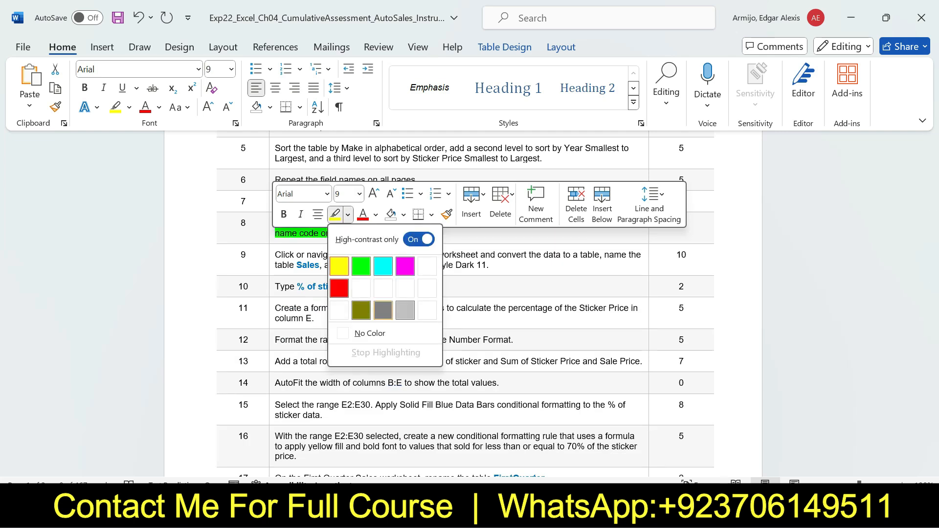
click(371, 334)
click(490, 265)
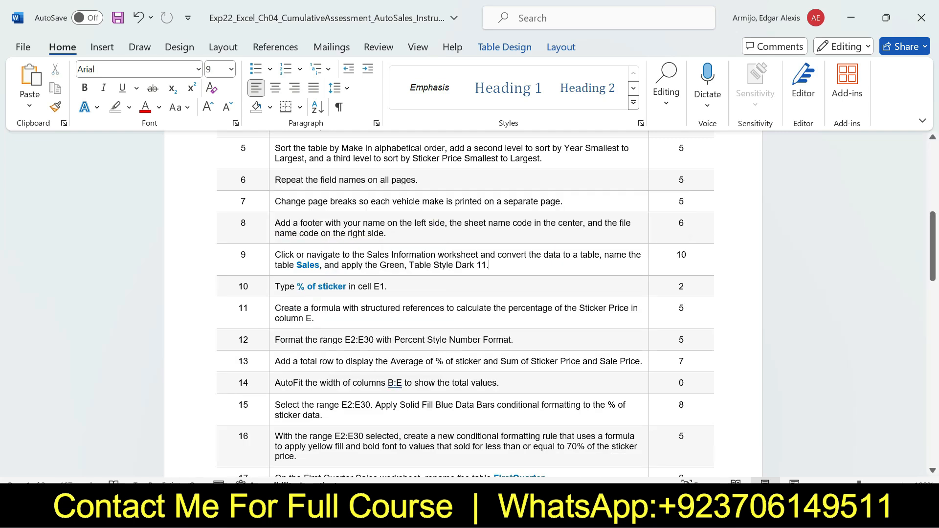
- Enlarge the step 9 instruction about converting the sales data to a table to 16 pt and highlight it in yellow
drag(933, 240, 933, 258)
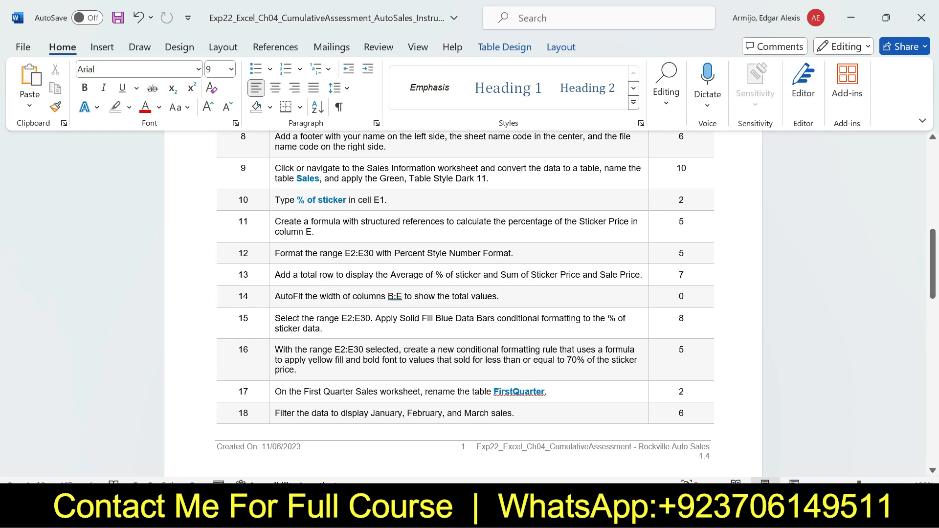
triple_click(313, 174)
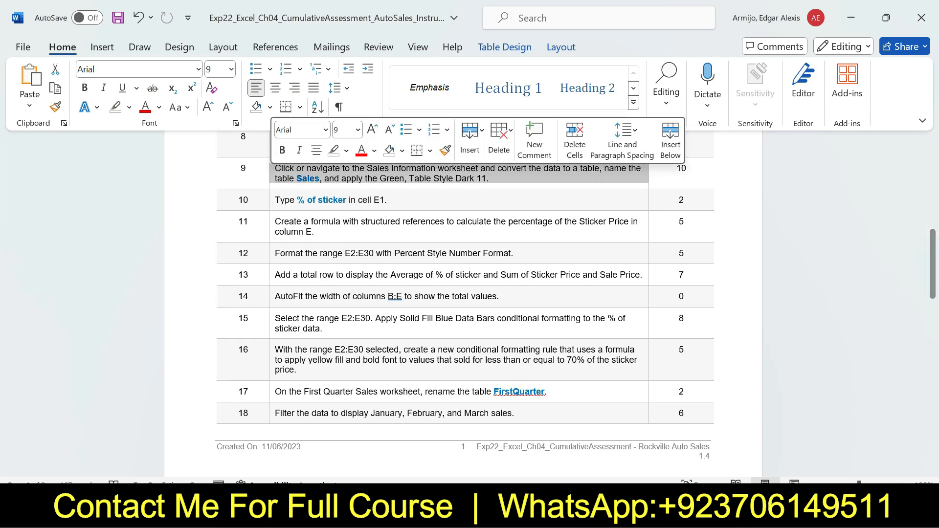
click(358, 130)
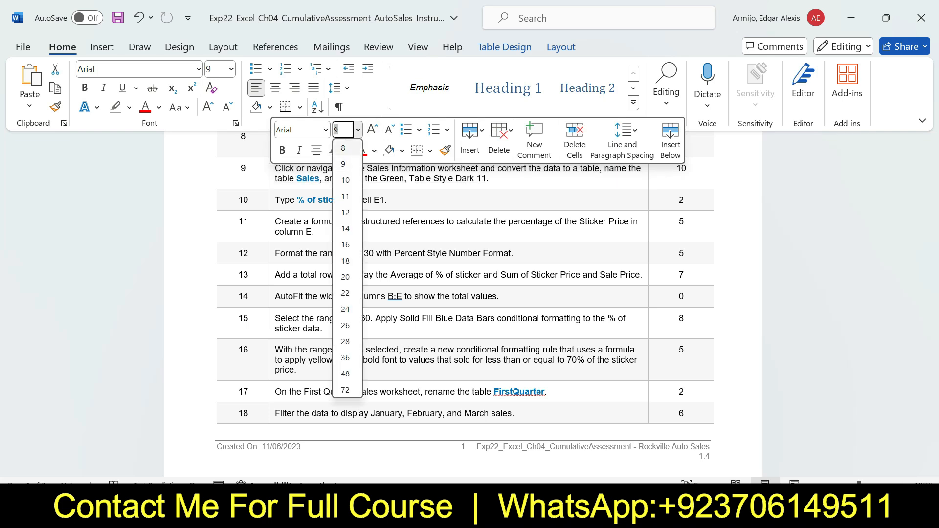
click(346, 245)
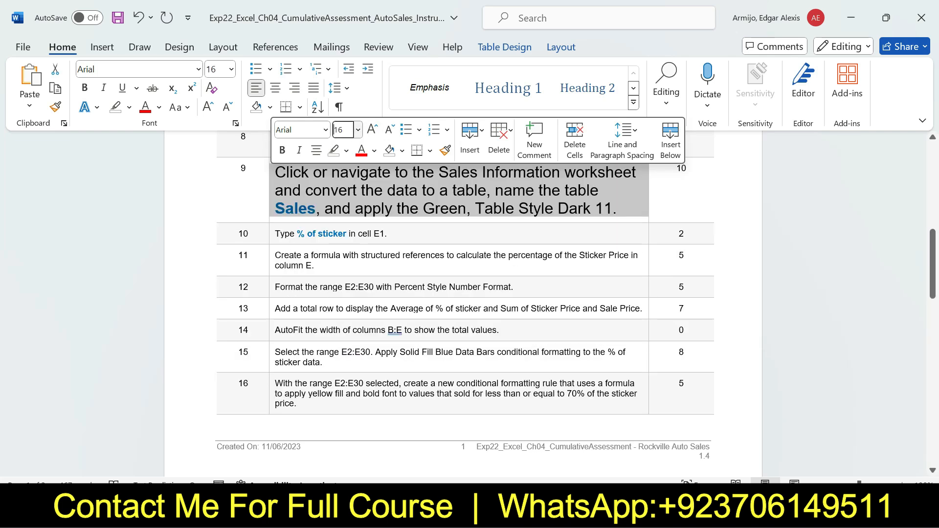
click(346, 150)
click(337, 199)
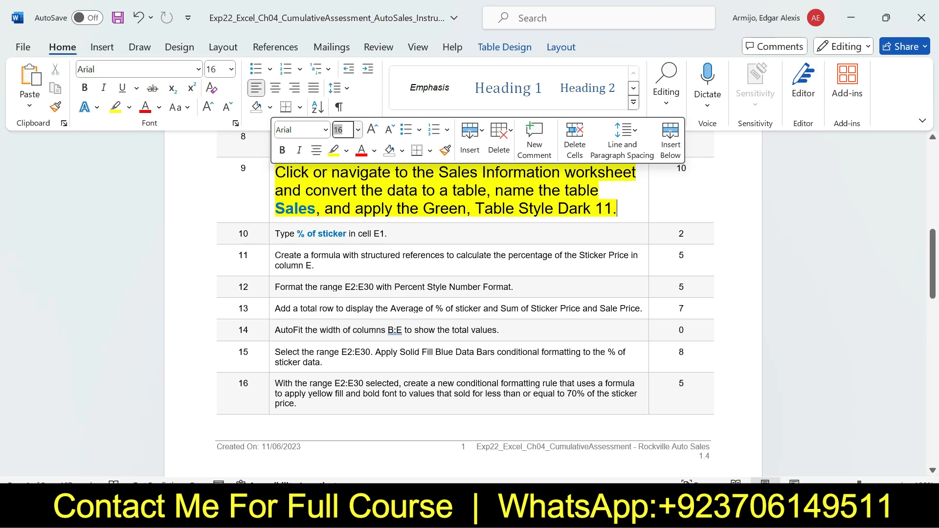
- Read the opening of the step 9 instruction and display the Sales Information worksheet in the Excel workbook
drag(275, 173, 638, 173)
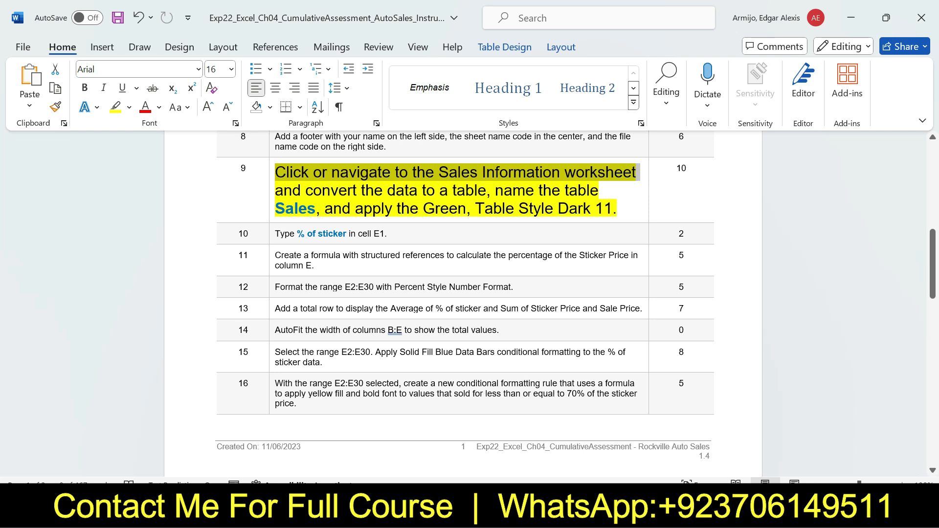
key(alt+Tab)
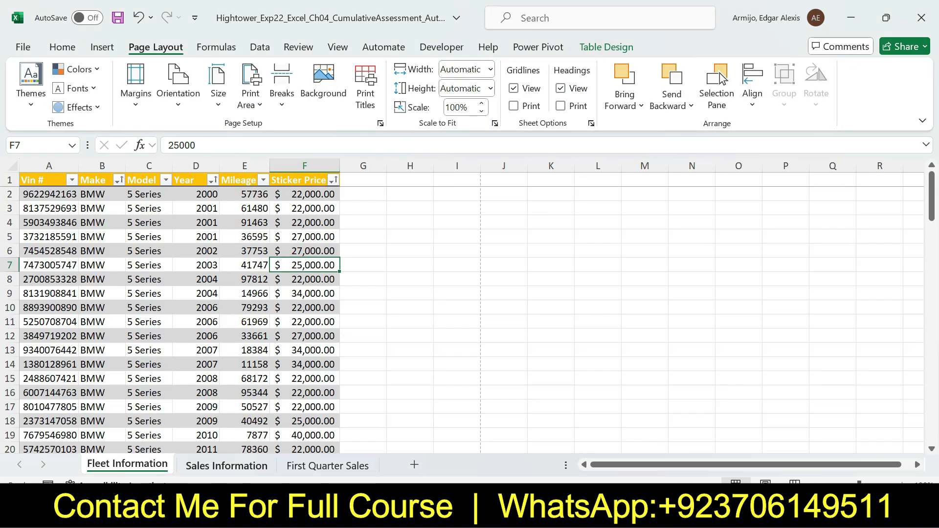
click(226, 465)
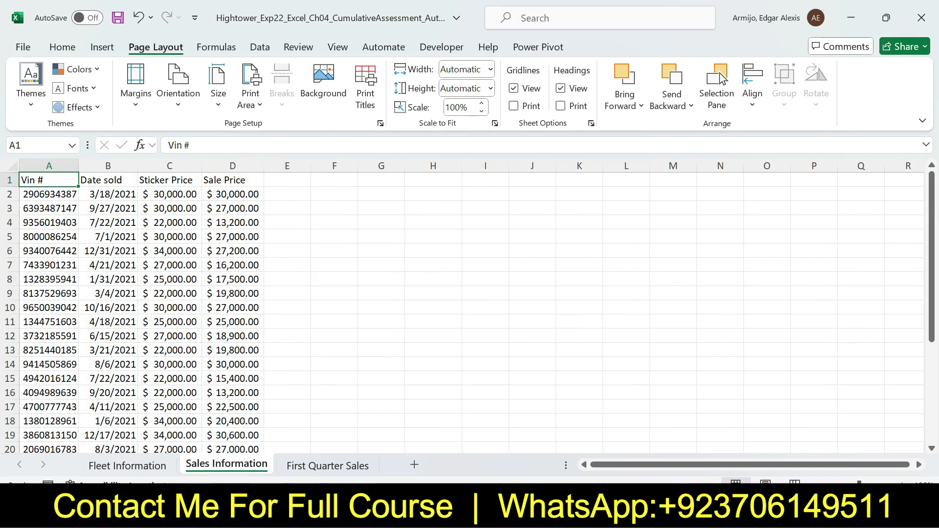
- Check the conversion instruction in Word, and convert Sales Information range A1:D30 in Excel into a table with headers
key(alt+Tab)
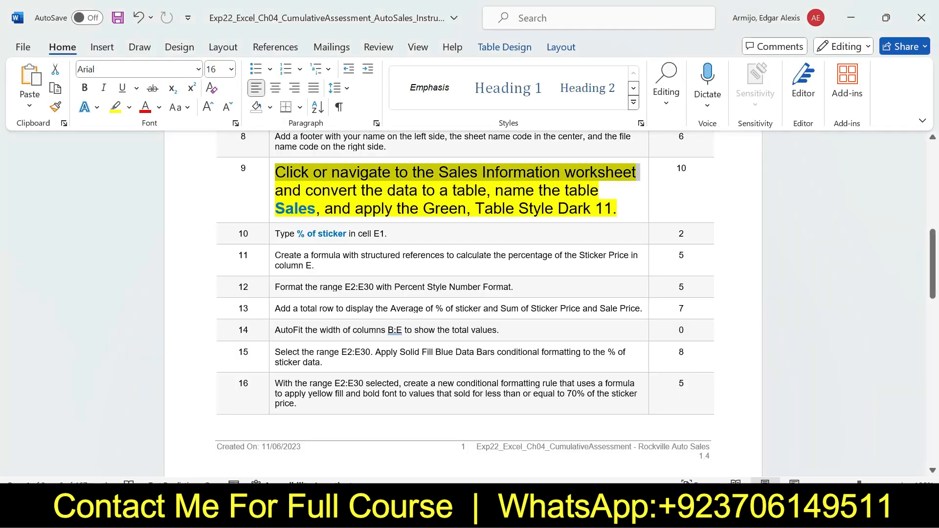
drag(306, 190, 487, 190)
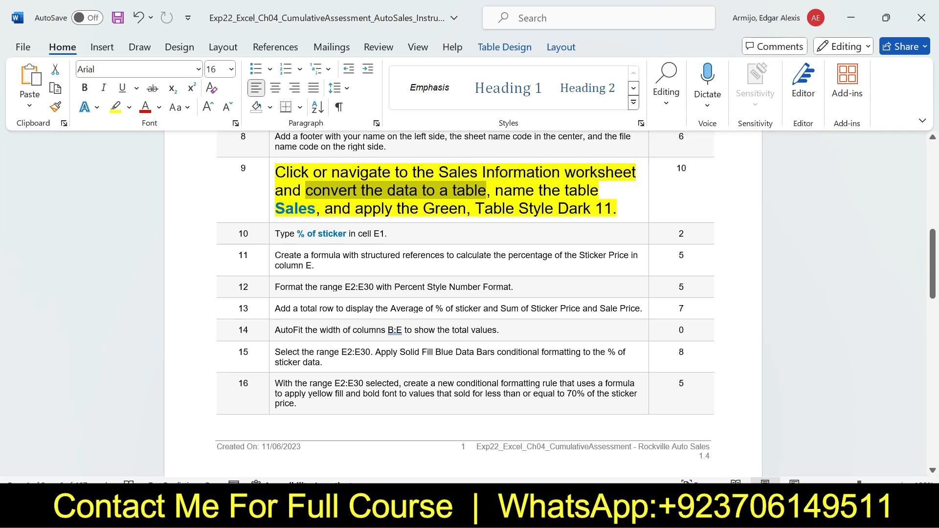
key(alt+Tab)
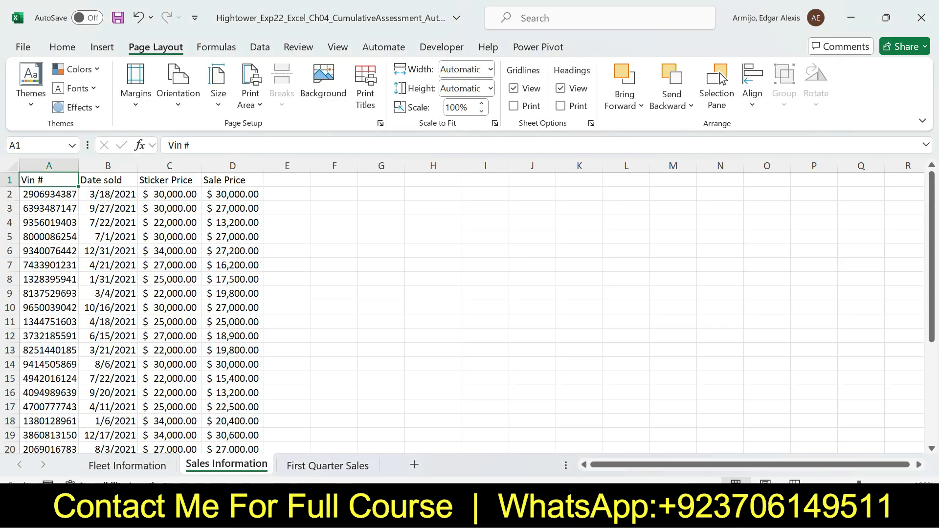
click(102, 47)
click(138, 83)
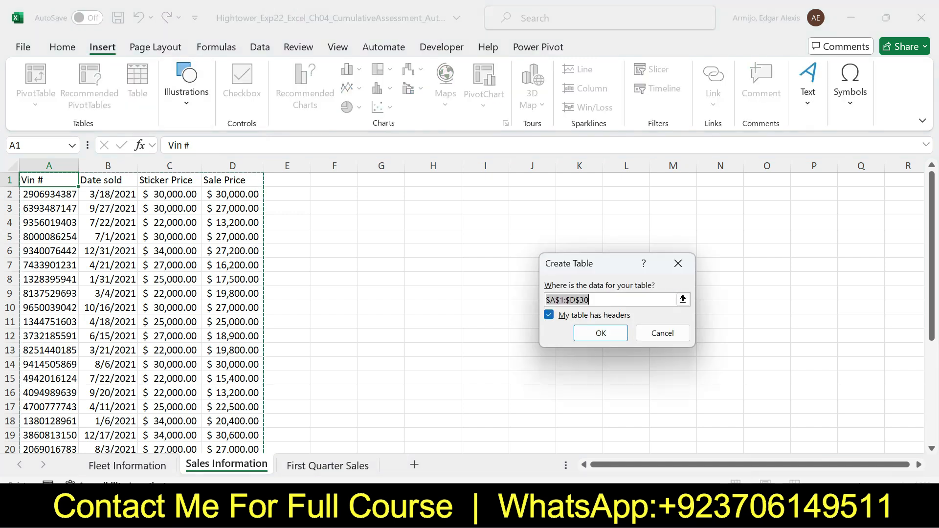
key(Return)
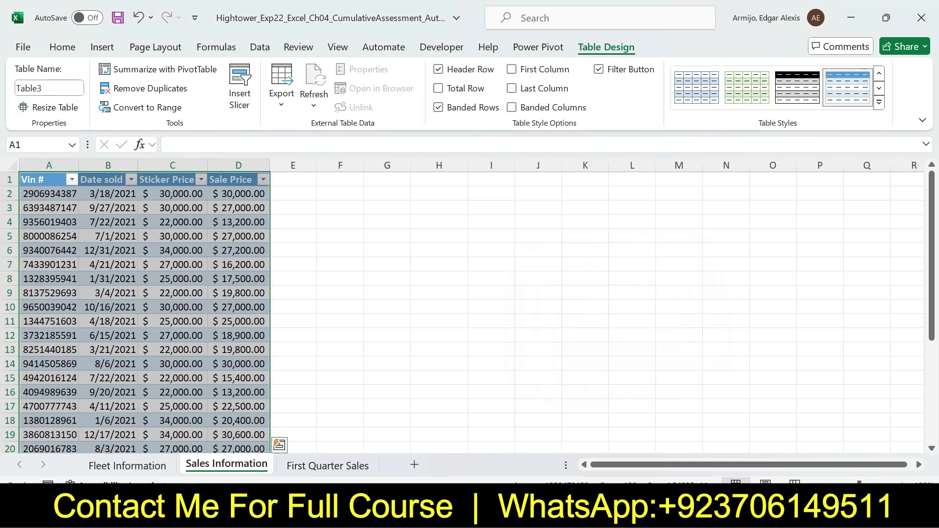
- Check the table-naming instruction in Word, and name the Sales Information table in Excel Sales
key(alt+Tab)
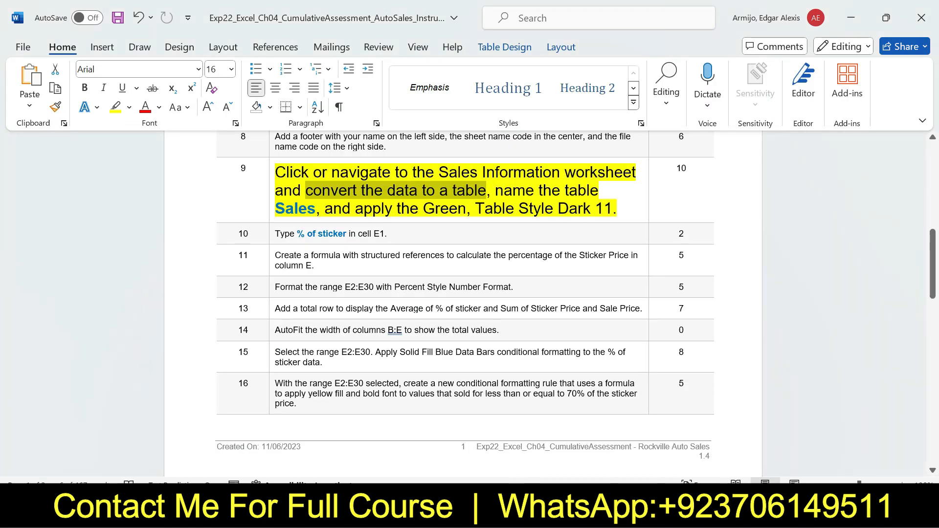
drag(495, 190, 315, 216)
click(434, 209)
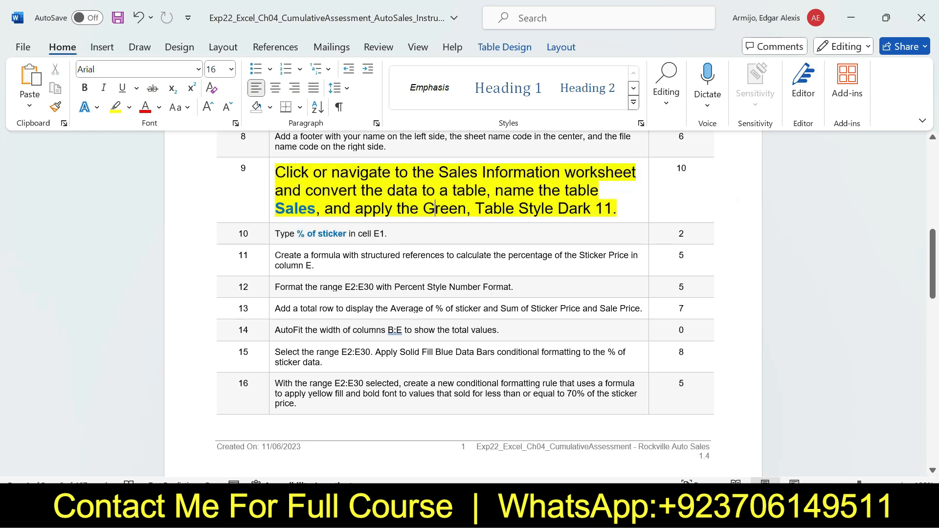
drag(495, 191, 316, 208)
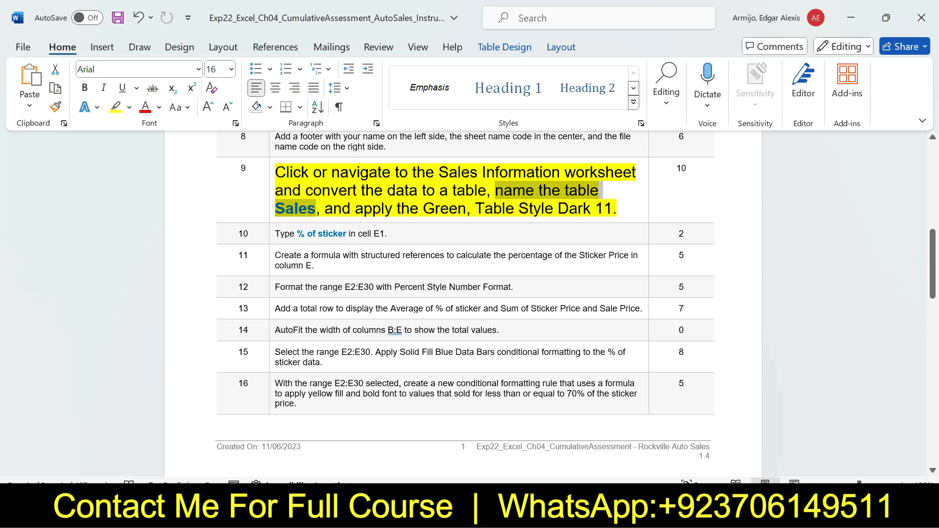
key(alt+Tab)
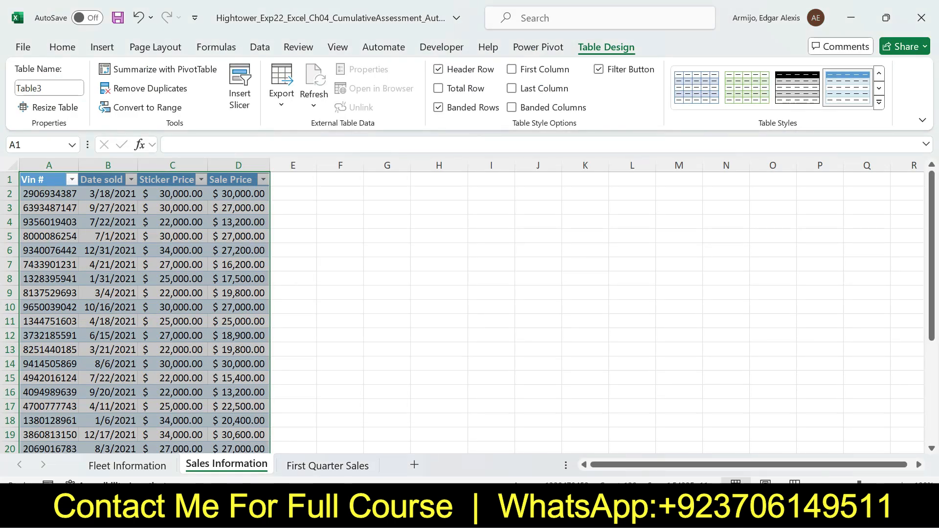
click(54, 88)
text(Sales)
key(Return)
- Check the style instruction in Word, and apply Green, Table Style Dark 11 to the Sales table in Excel
key(alt+Tab)
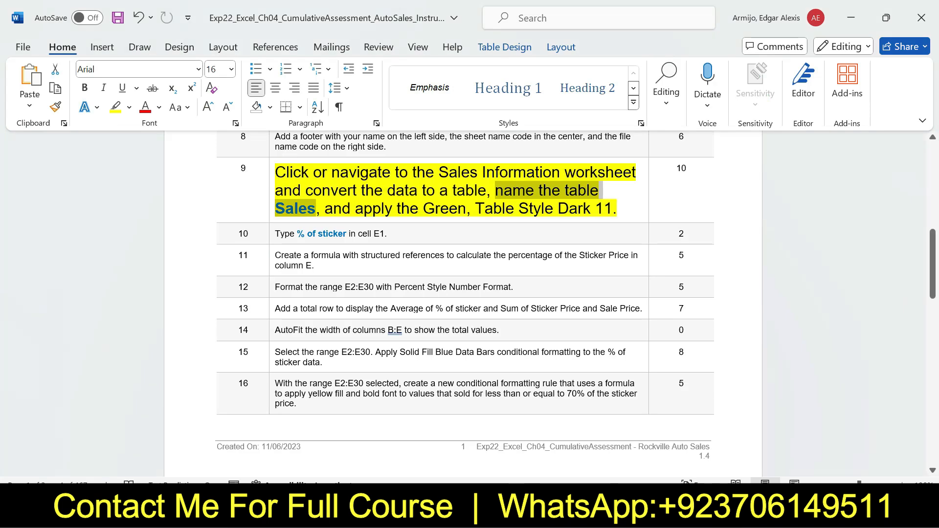
drag(326, 209, 612, 209)
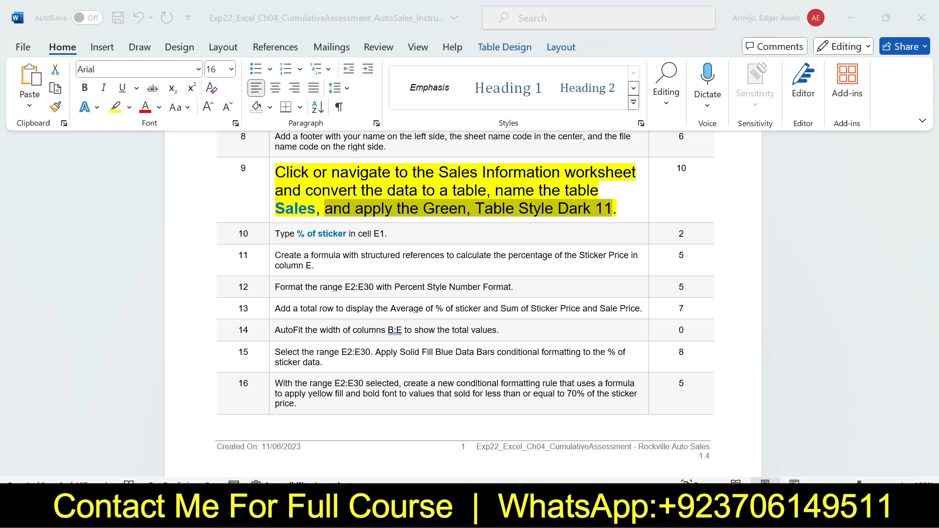
key(alt+Tab)
click(879, 103)
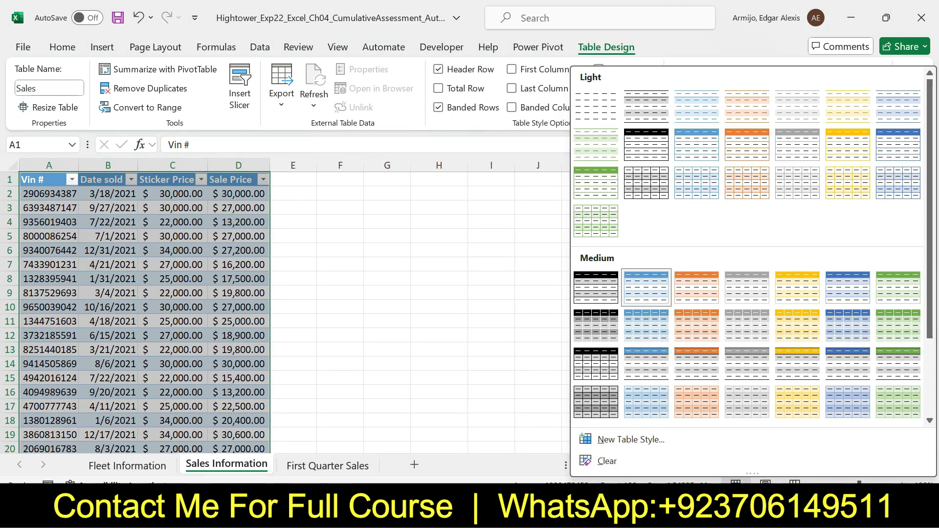
drag(930, 132, 930, 210)
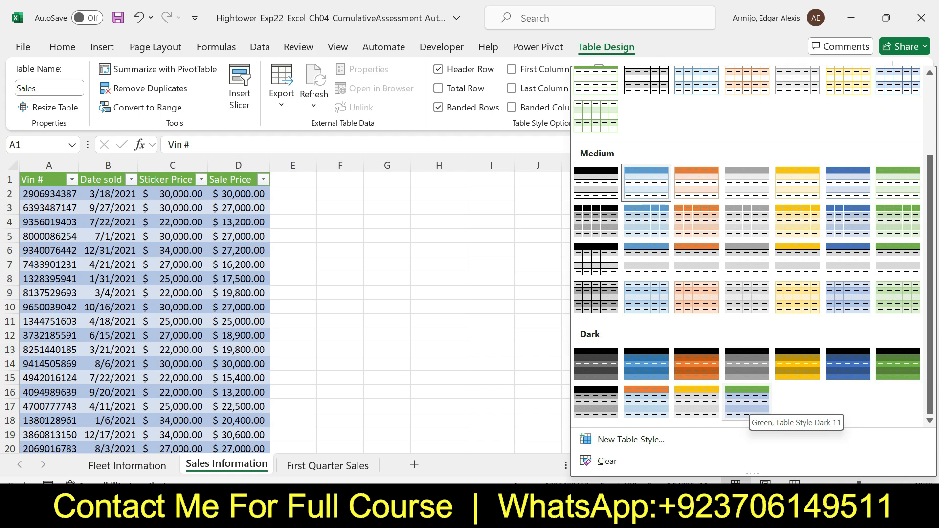
click(747, 408)
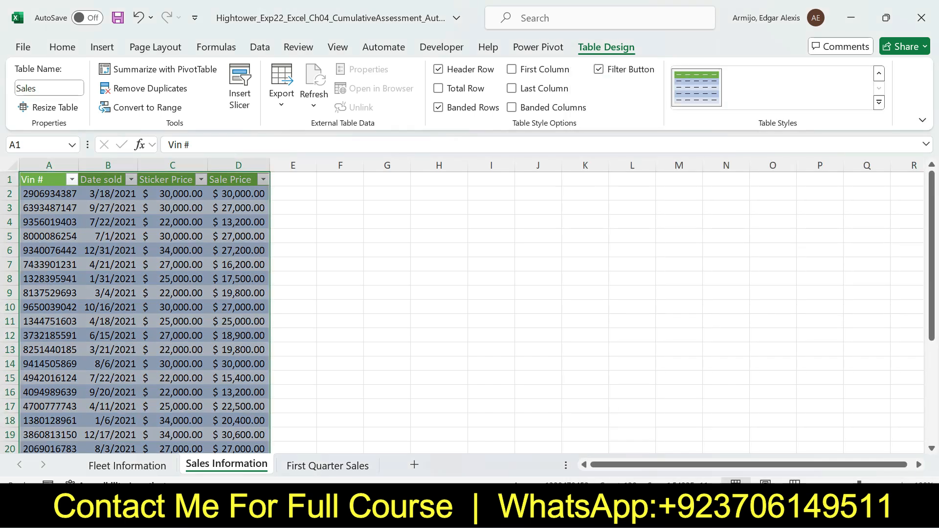
- Return to the Word instructions, set the step 9 text to 9 pt and remove its highlighting
key(alt+Tab)
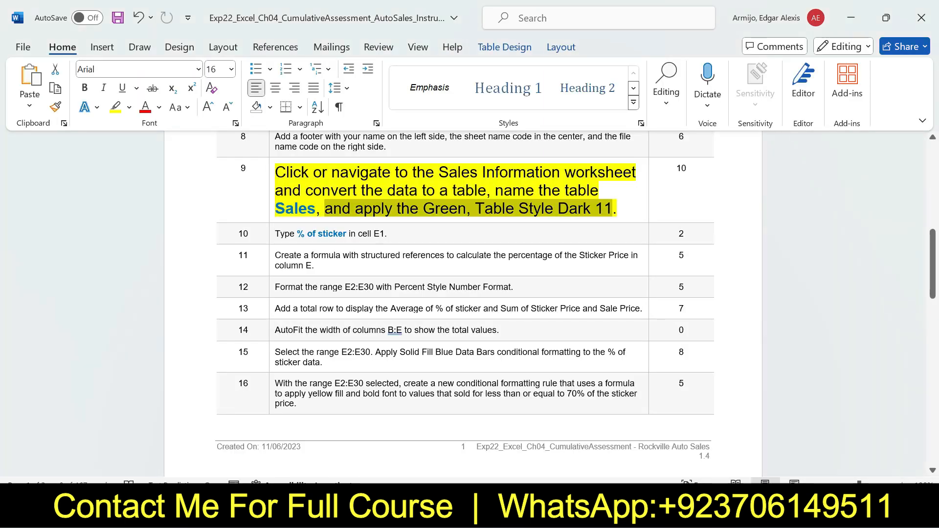
click(273, 192)
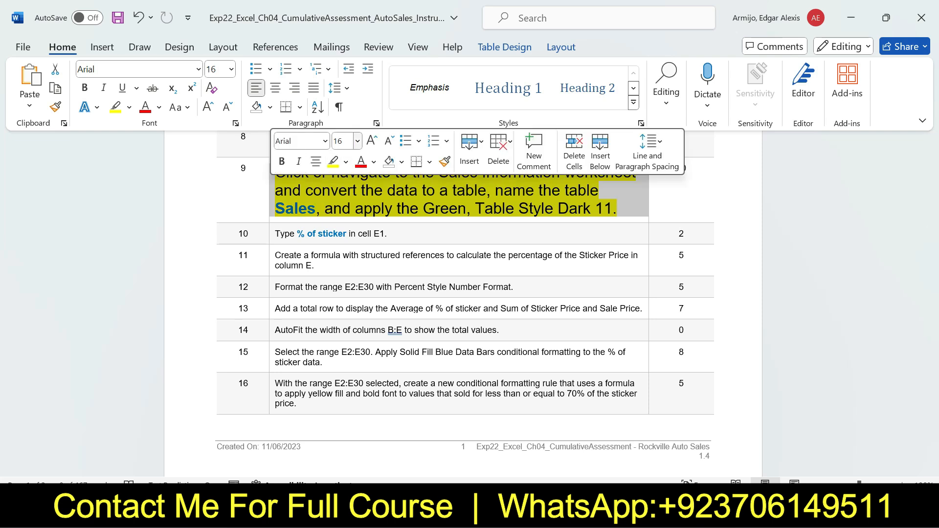
click(358, 141)
click(342, 165)
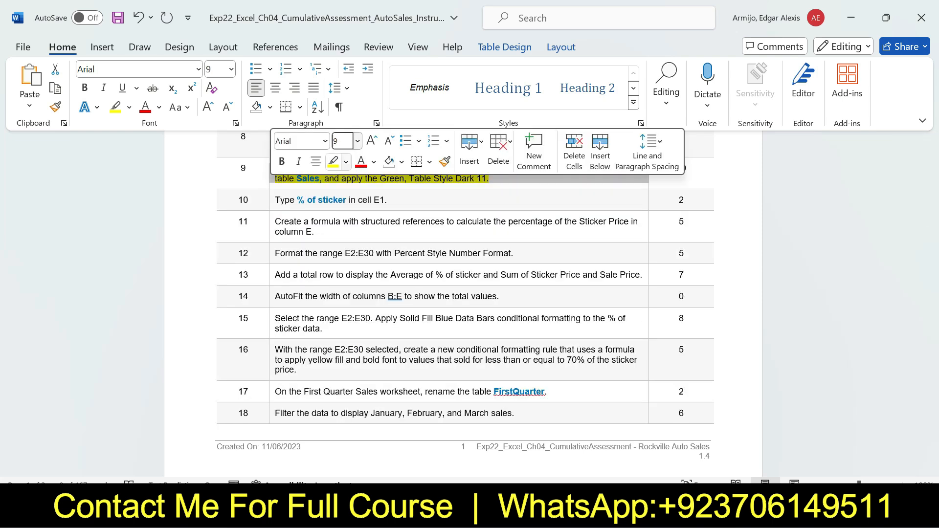
click(346, 162)
click(364, 278)
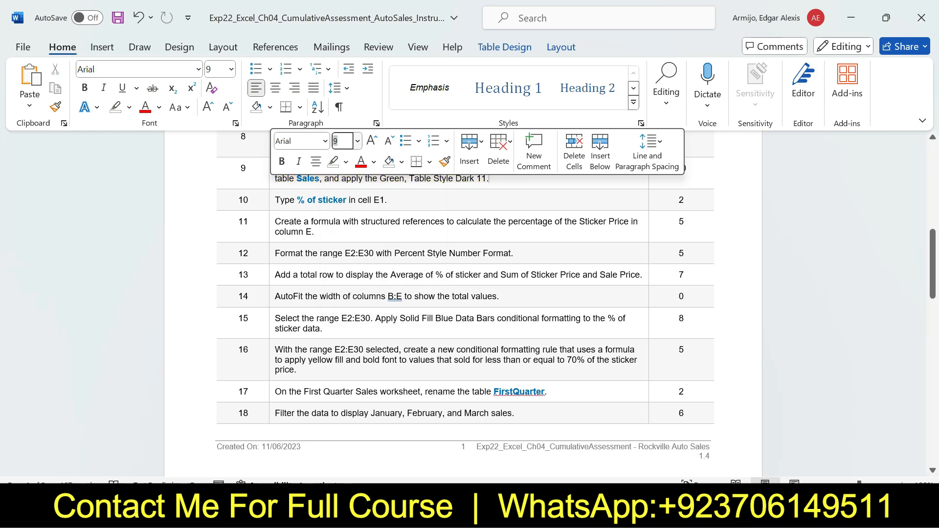
- Enlarge the step 10 instruction about the cell E1 heading to 16 pt and highlight it in yellow
click(272, 201)
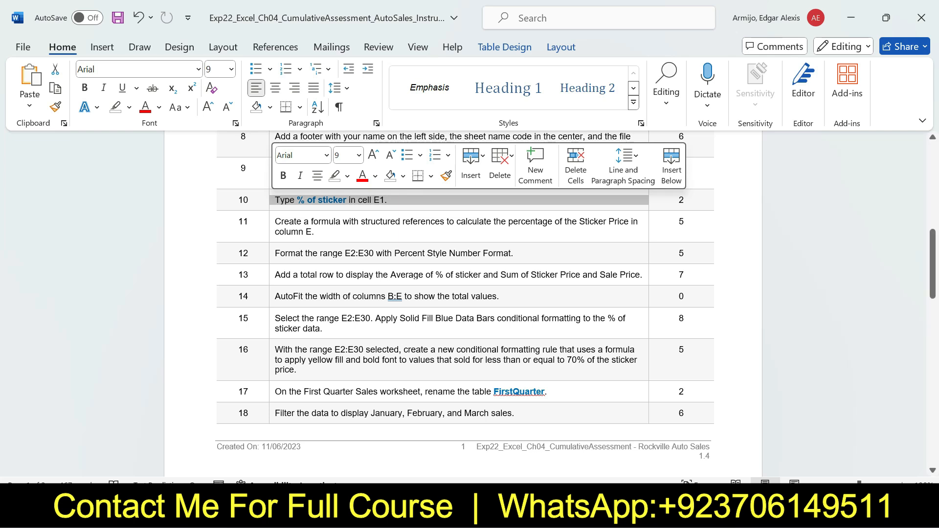
click(359, 155)
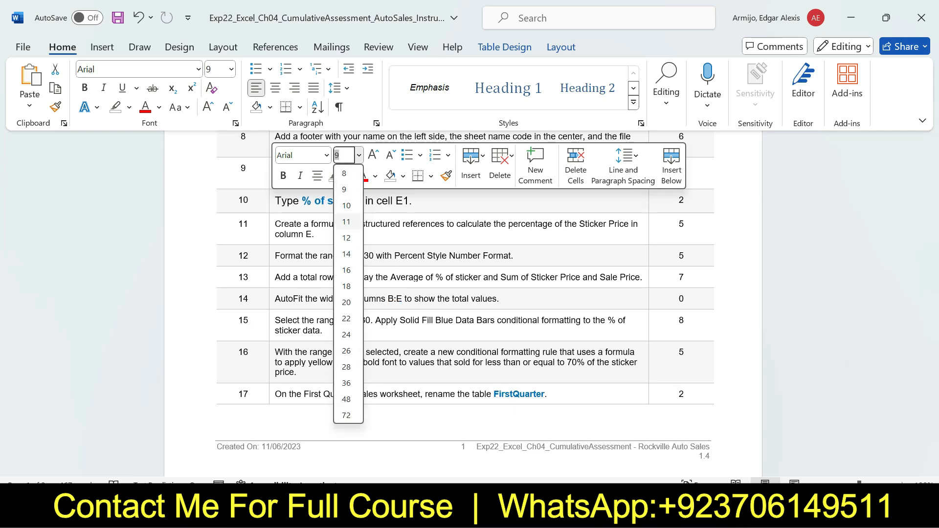
click(346, 270)
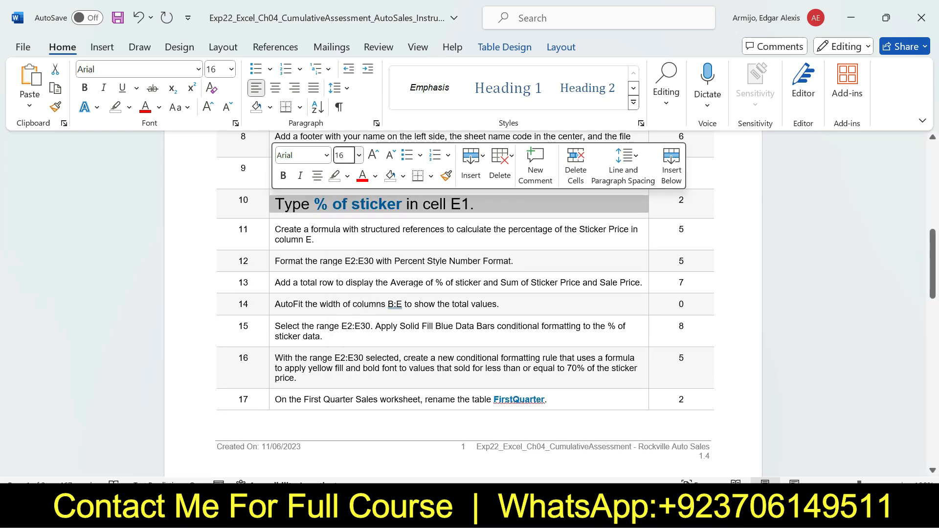
click(347, 175)
click(338, 222)
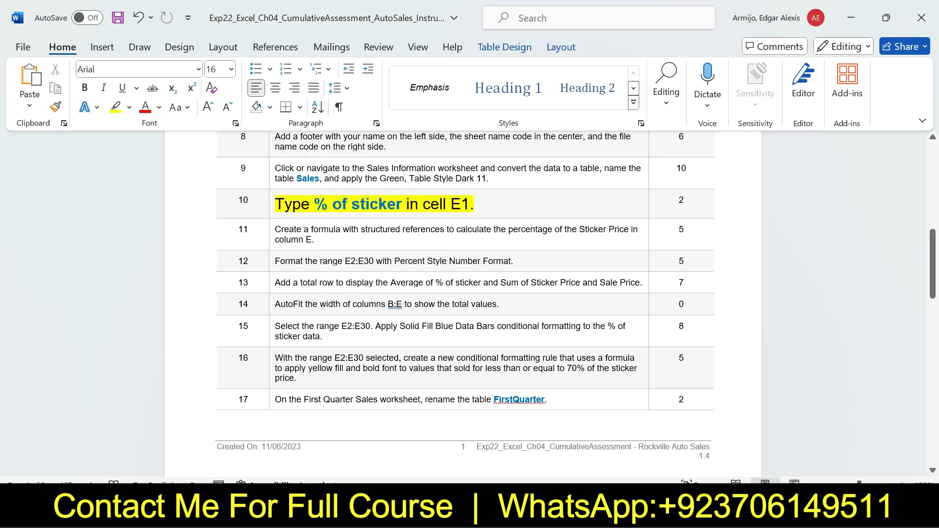
- Read through the step 10 instruction about cell E1, selecting its text progressively
key(shift+Right)
key(shift+Right)
key(ctrl+shift+Right)
key(ctrl+shift+Right)
key(ctrl+shift+Right)
key(ctrl+shift+Right)
key(ctrl+shift+Right)
key(ctrl+shift+Right)
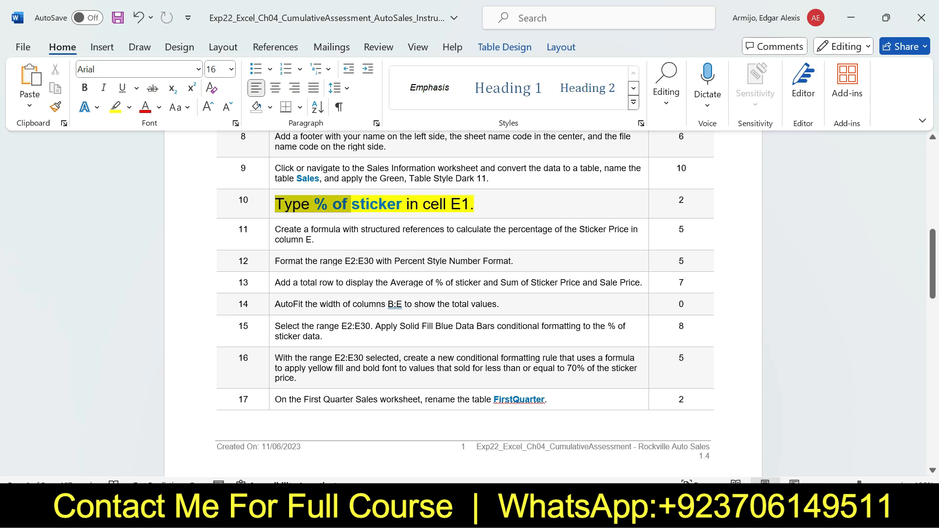
key(ctrl+shift+Right)
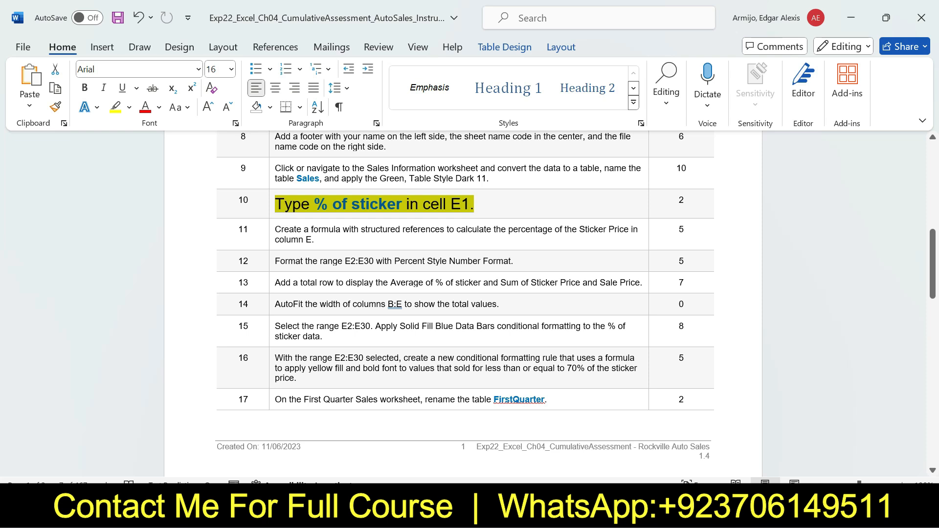
- Switch to the Excel workbook and enter the heading % of Sticker in cell E1 of Sales Information
click(671, 510)
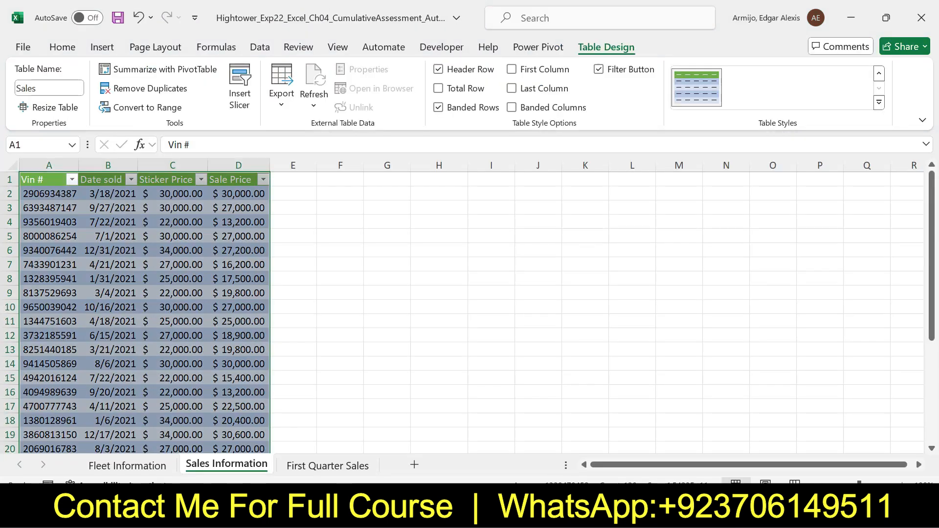
click(293, 179)
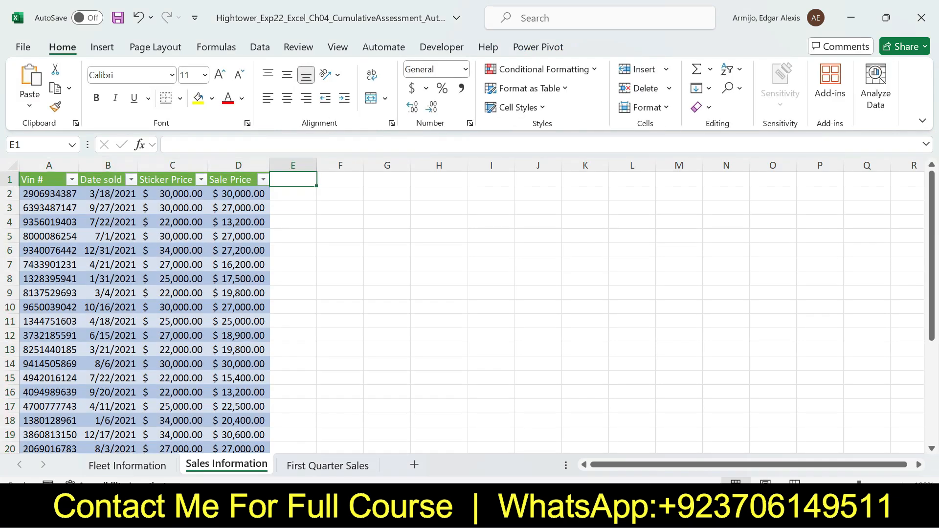
text(% o)
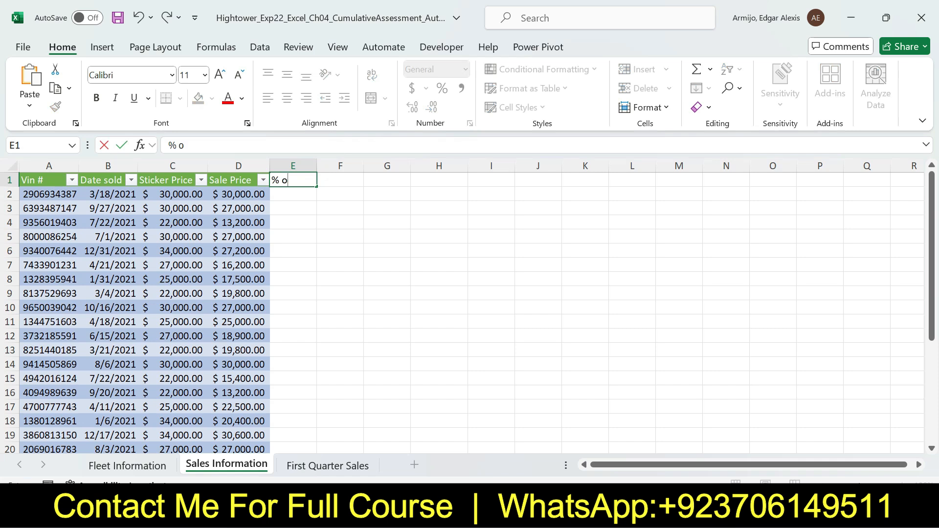
text(f Sti)
text(cl)
text(ker)
key(Return)
key(Up)
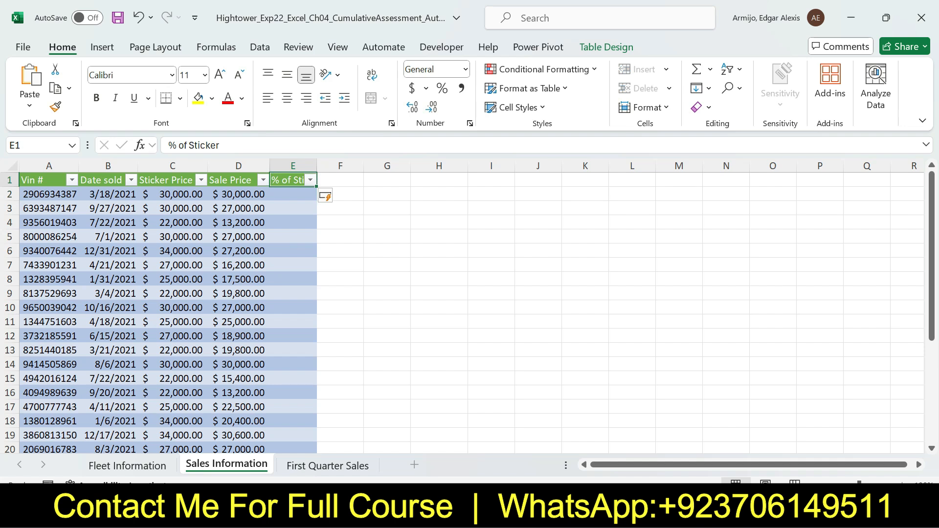
- Return to the Word instructions, set the step 10 text to 9 pt and remove its highlighting
key(alt+Tab)
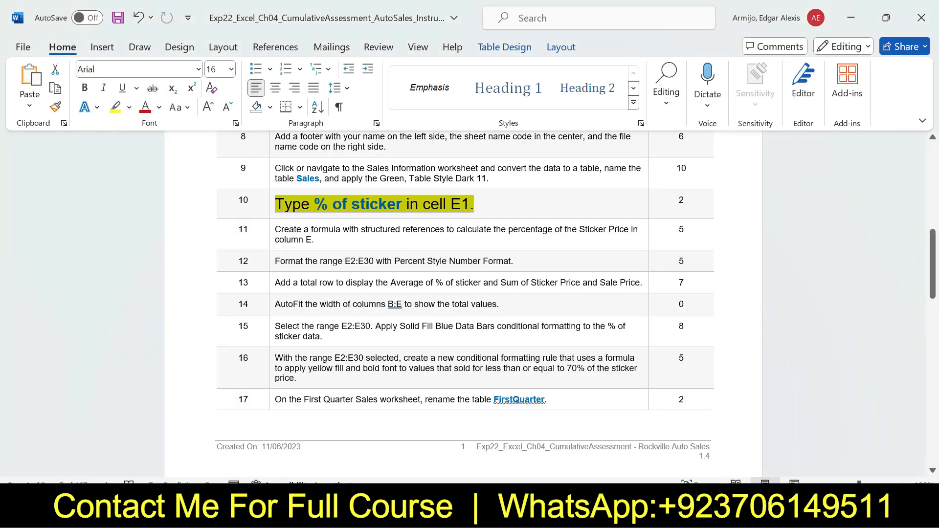
click(272, 204)
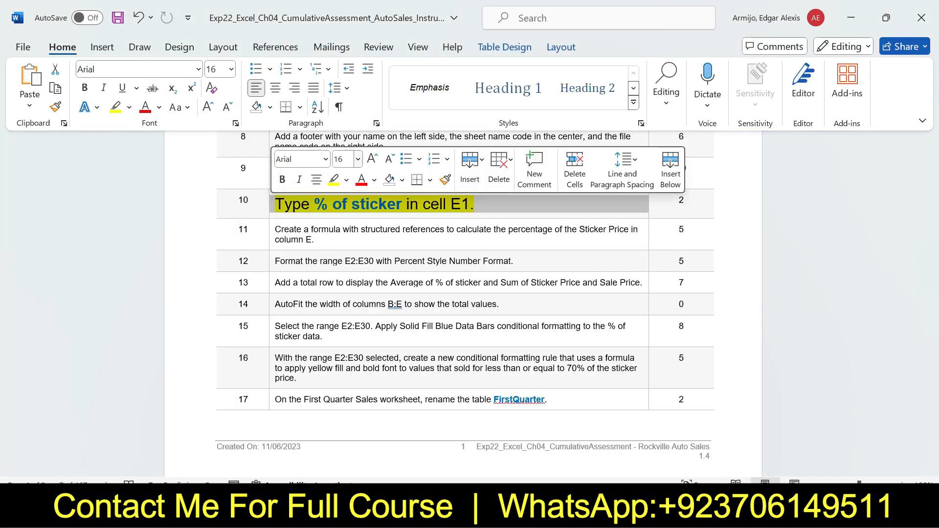
click(358, 159)
click(343, 193)
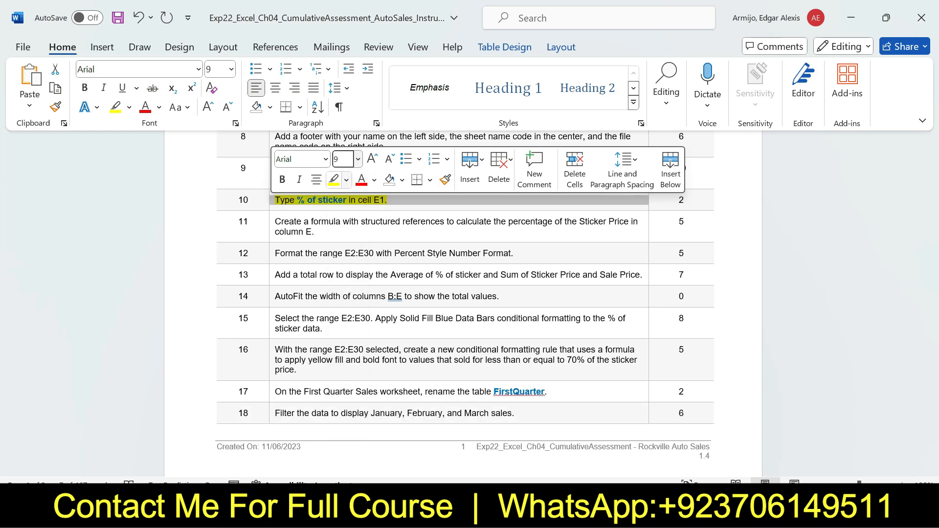
click(346, 179)
click(368, 298)
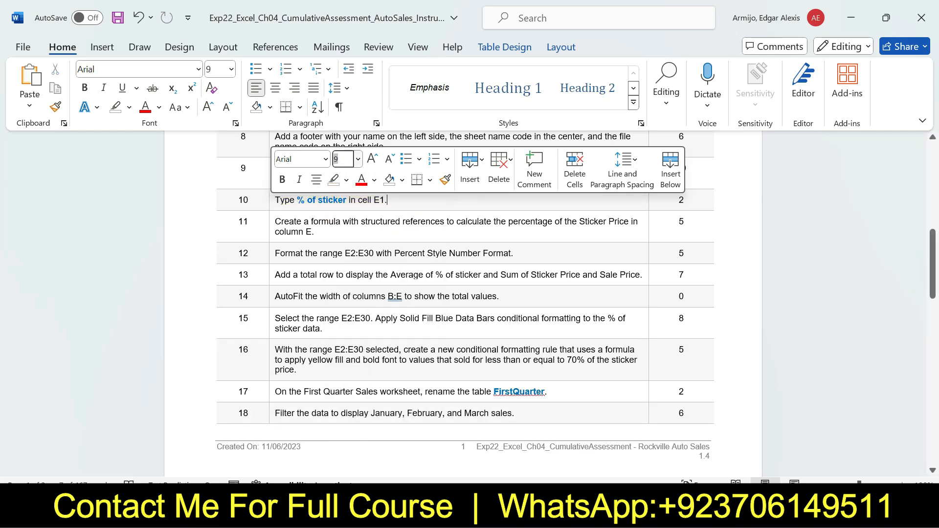
- Enlarge the step 11 instruction about the structured-reference formula to 18 pt and highlight it in yellow
click(272, 226)
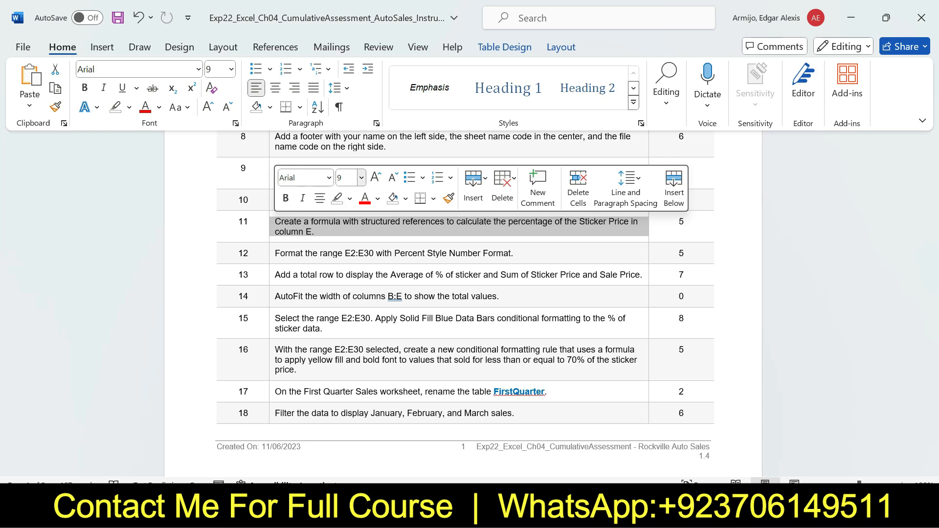
click(361, 177)
click(348, 303)
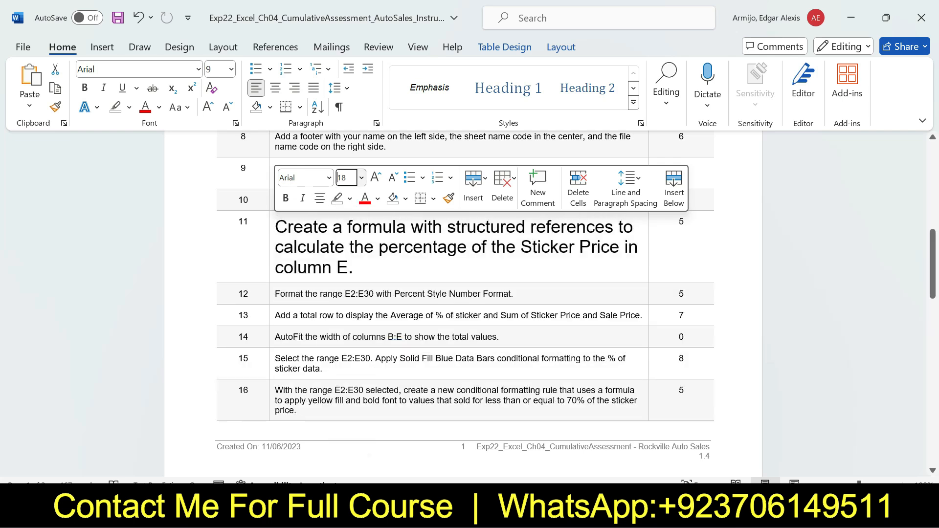
click(350, 198)
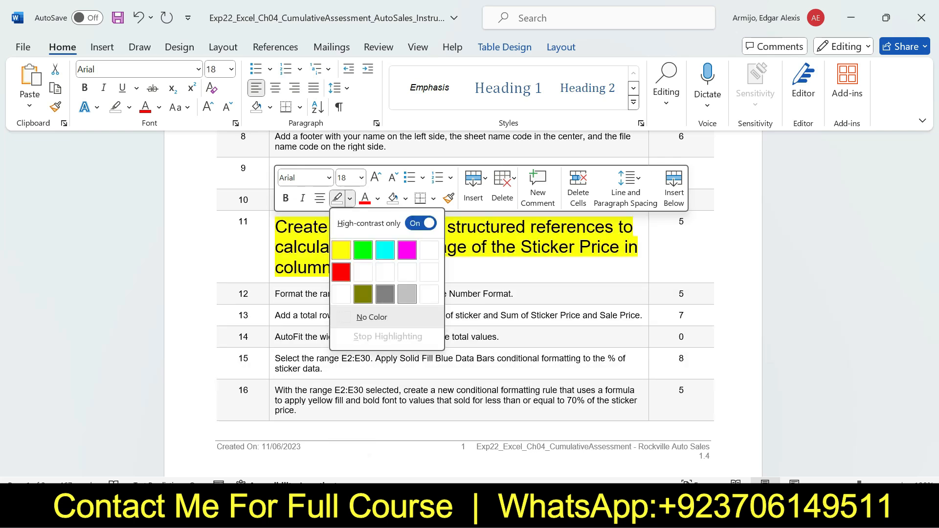
click(341, 250)
- Read through the step 11 instruction, switch to the Excel workbook and start a formula in cell E2 of Sales Information
drag(275, 227, 353, 267)
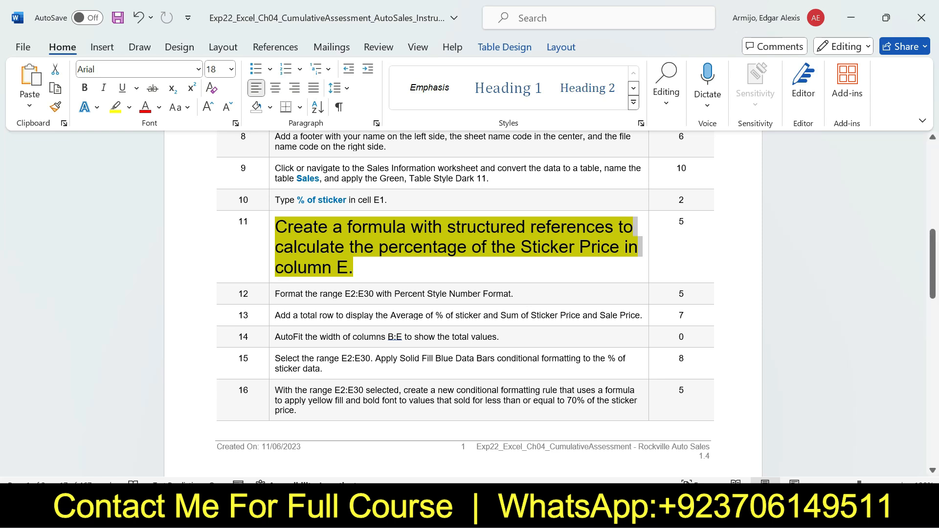
key(alt+Tab)
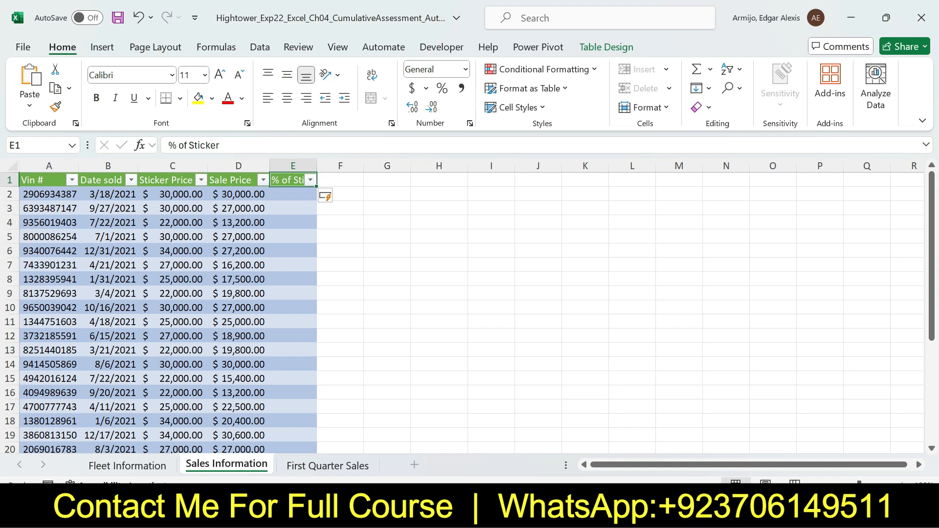
click(293, 194)
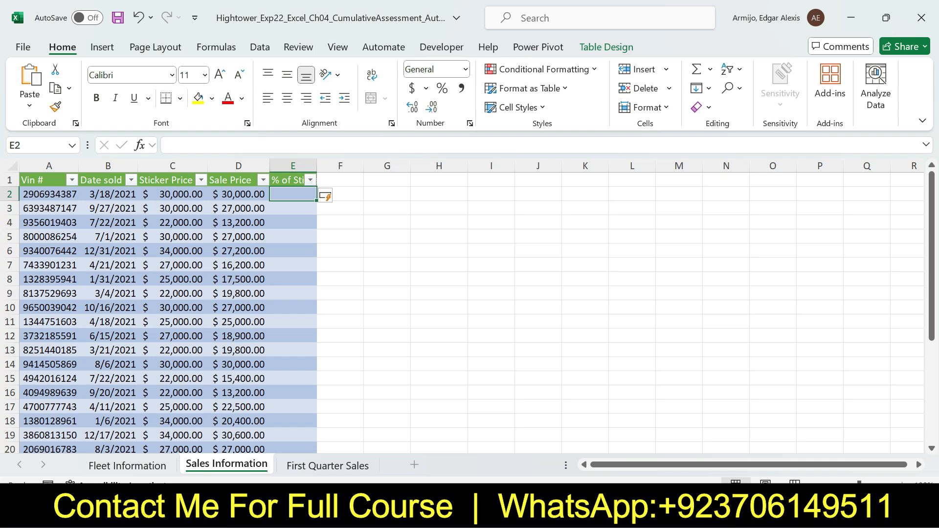
key(alt+Tab)
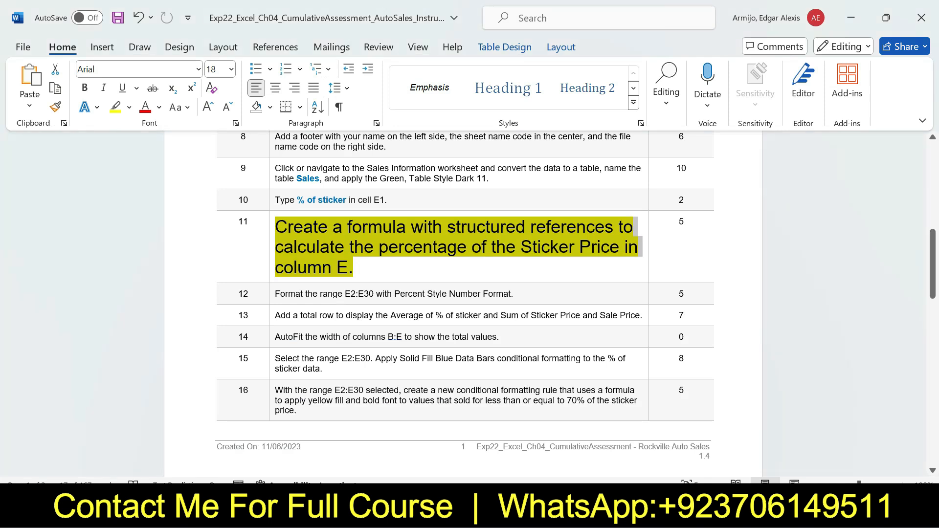
key(alt+Tab)
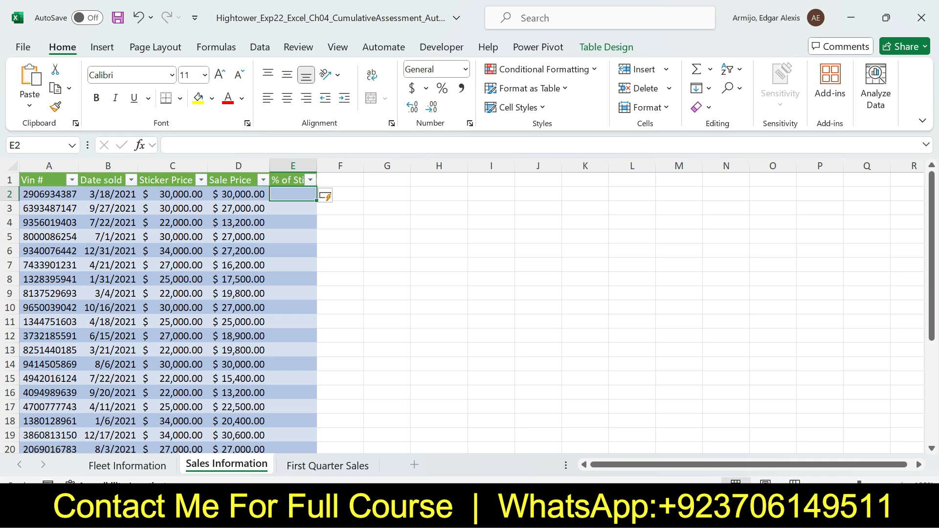
text(=)
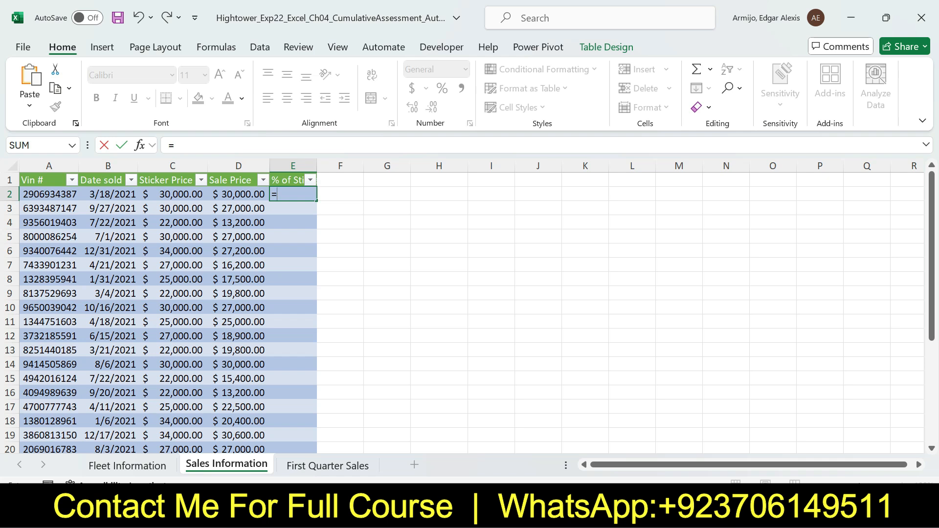
key(shift+F10)
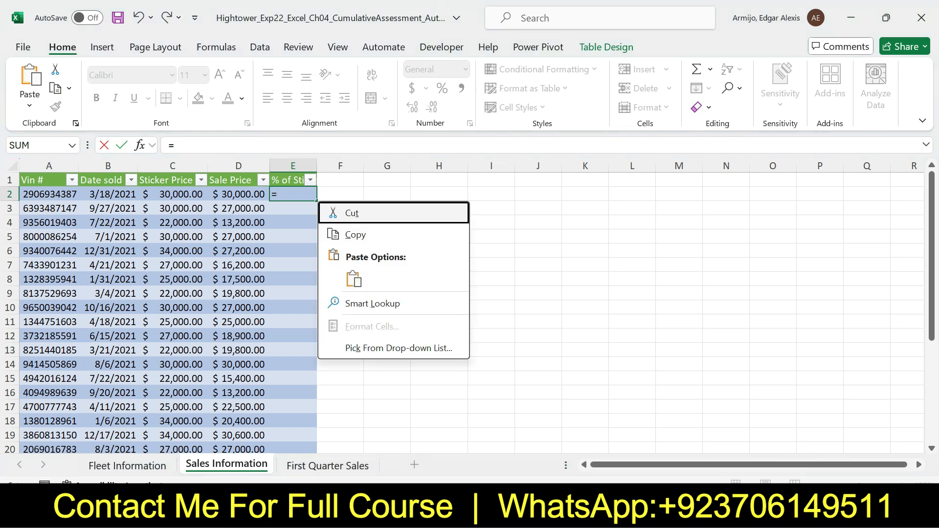
key(Escape)
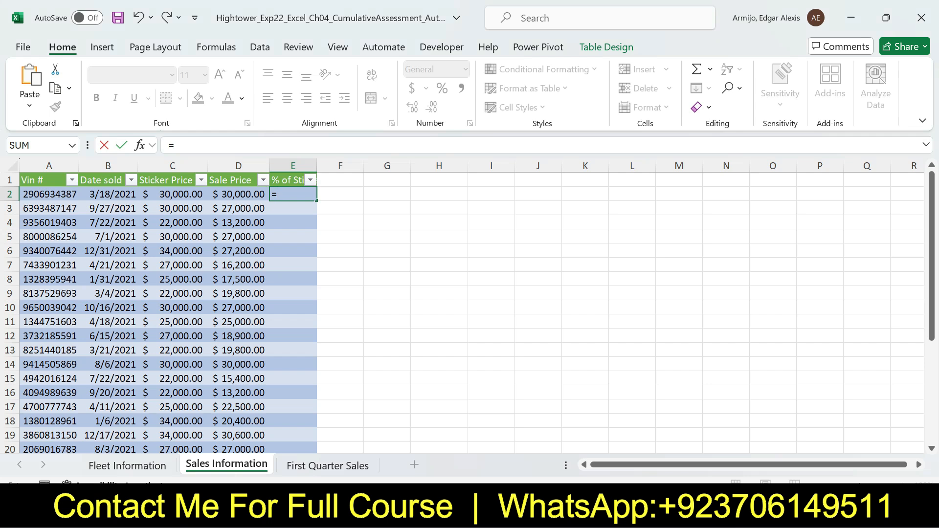
click(172, 166)
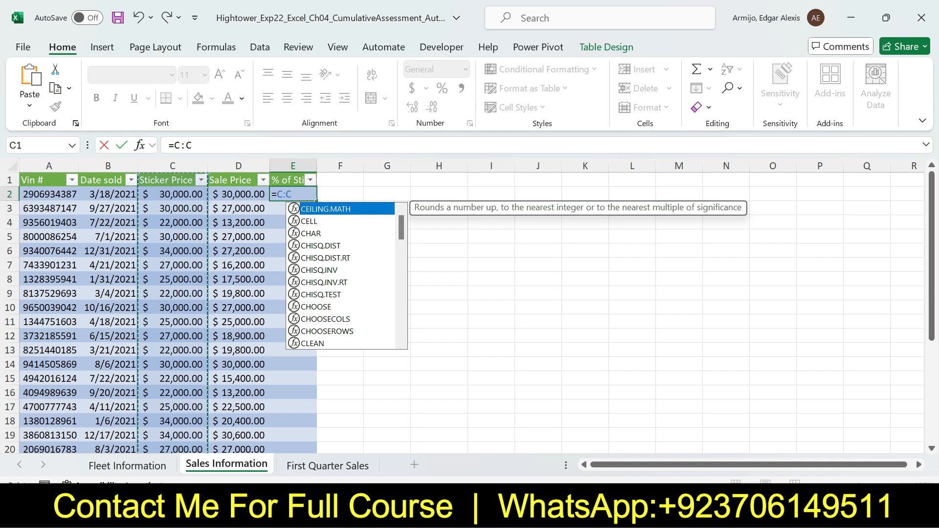
key(Escape)
click(278, 194)
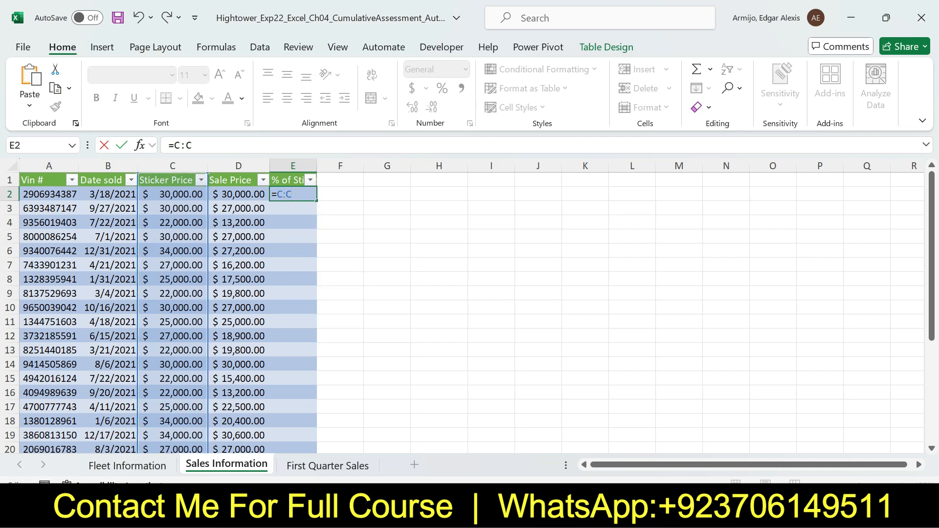
key(BackSpace)
key(BackSpace)
key(BackSpace)
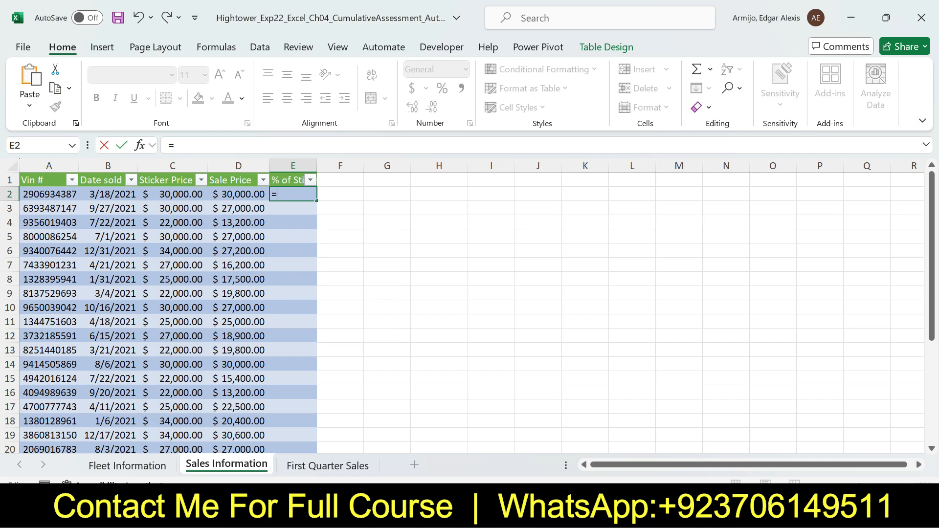
text([)
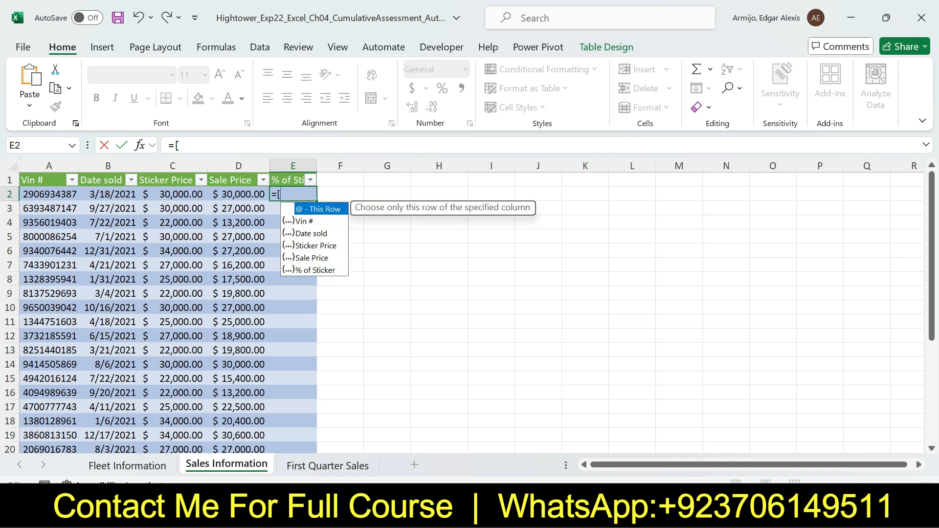
key(Return)
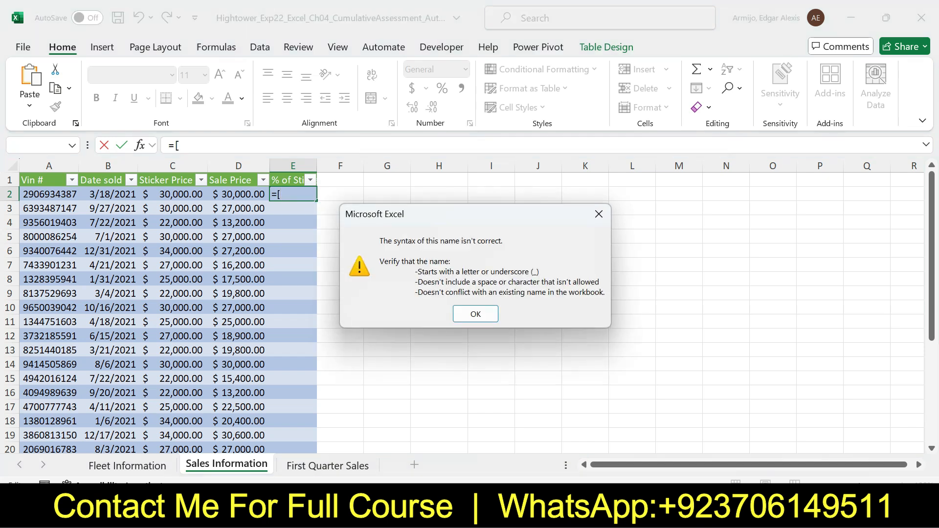
key(Return)
key(BackSpace)
- Begin the E2 formula with an opening parenthesis and the Sticker Price data C2:C30, followed by a division sign
text(()
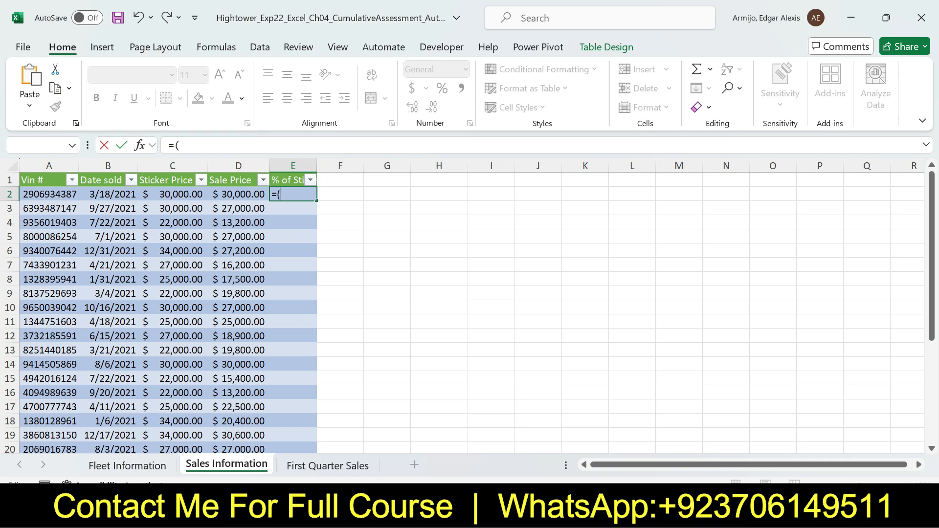
drag(177, 194, 177, 422)
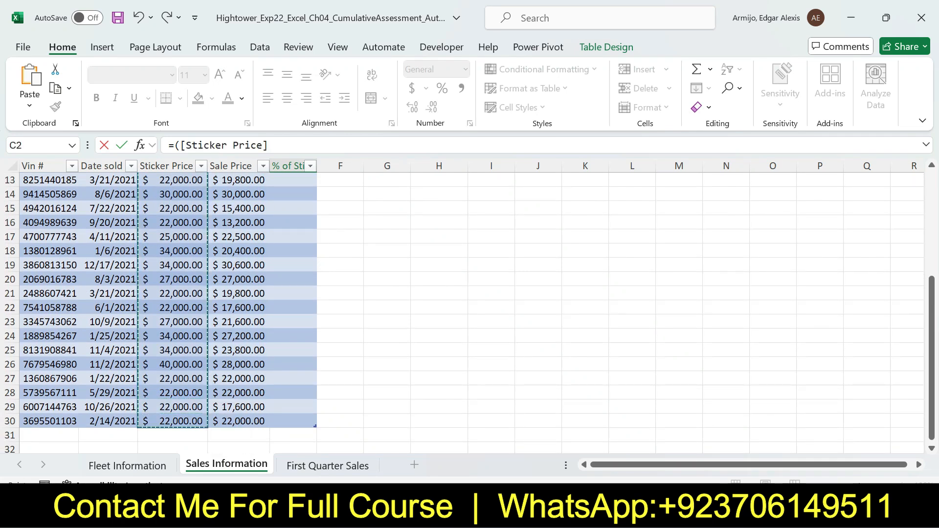
text(/)
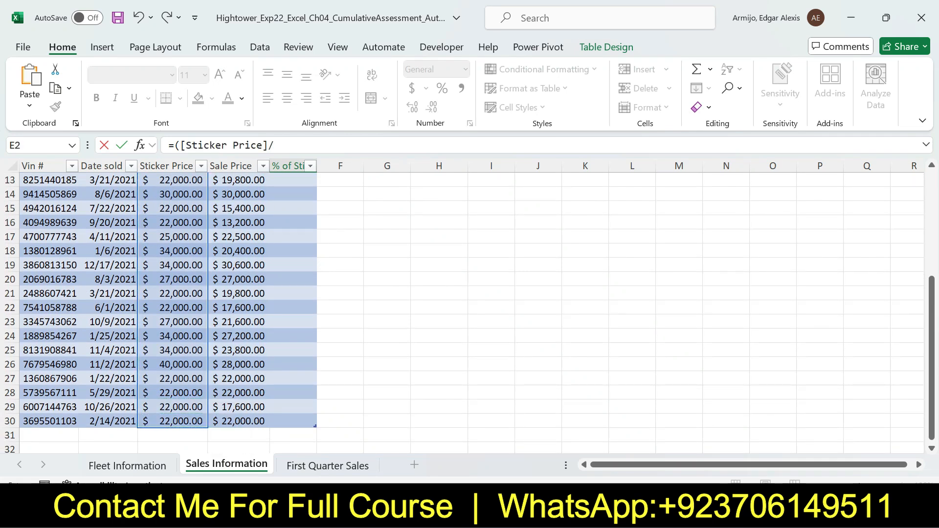
drag(932, 346, 932, 237)
drag(173, 180, 206, 442)
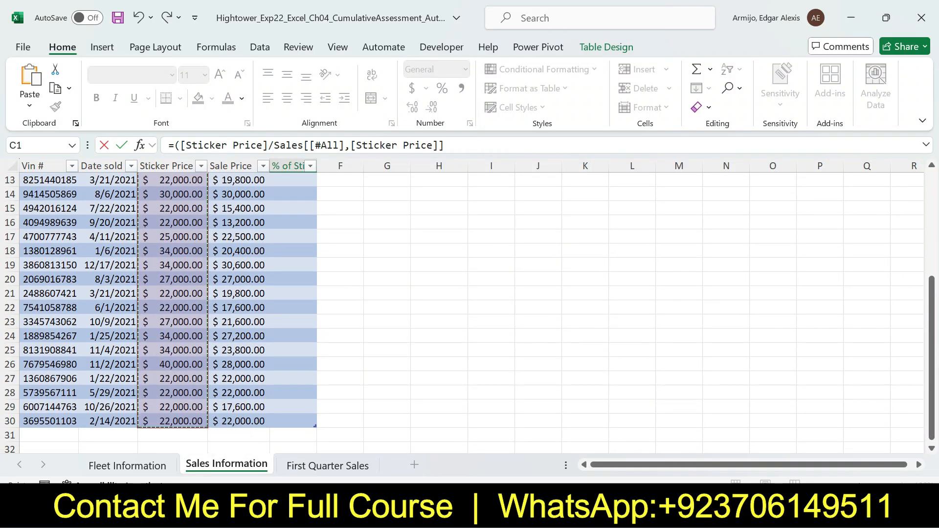
drag(932, 357, 932, 254)
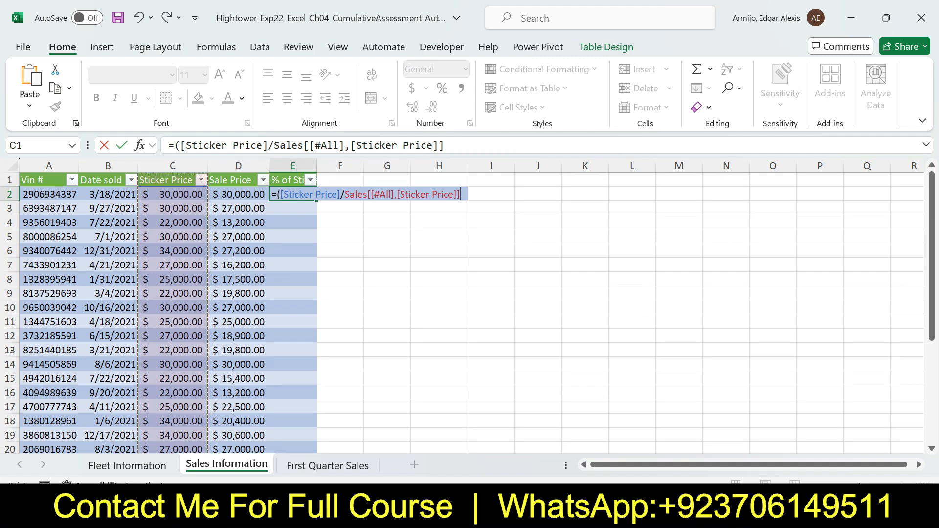
drag(444, 145, 273, 146)
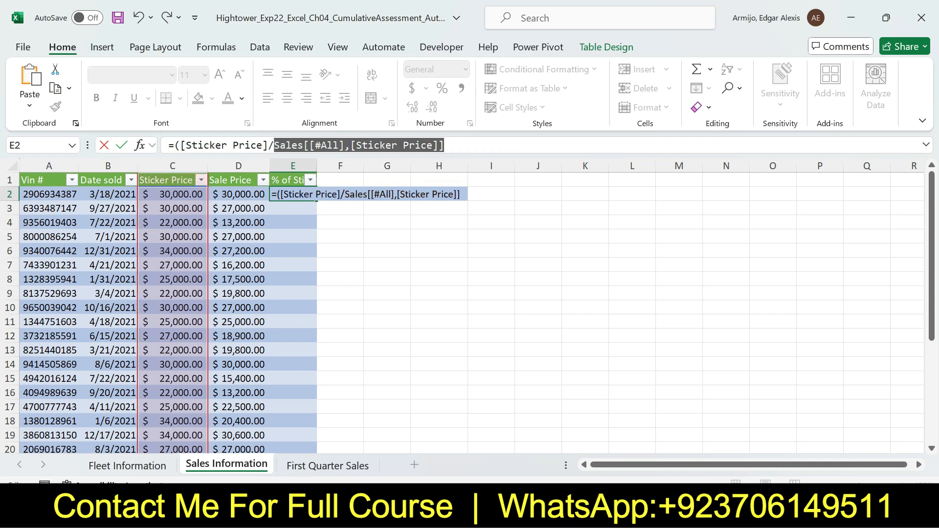
key(BackSpace)
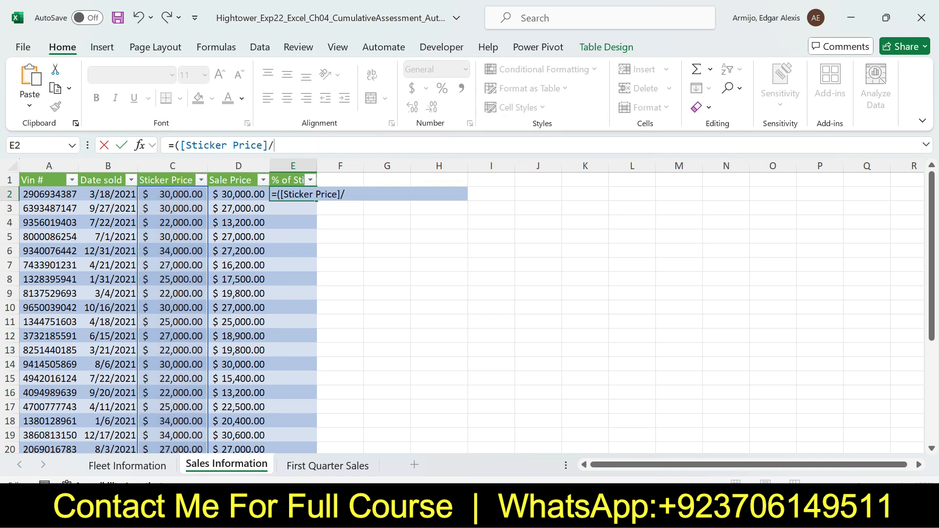
- Complete the E2 formula as =(@[Sticker Price]/@[Sticker Price])*100 and accept the suggested backward-compatible variation
drag(172, 194, 213, 411)
click(275, 146)
text(@[Sticker Price)
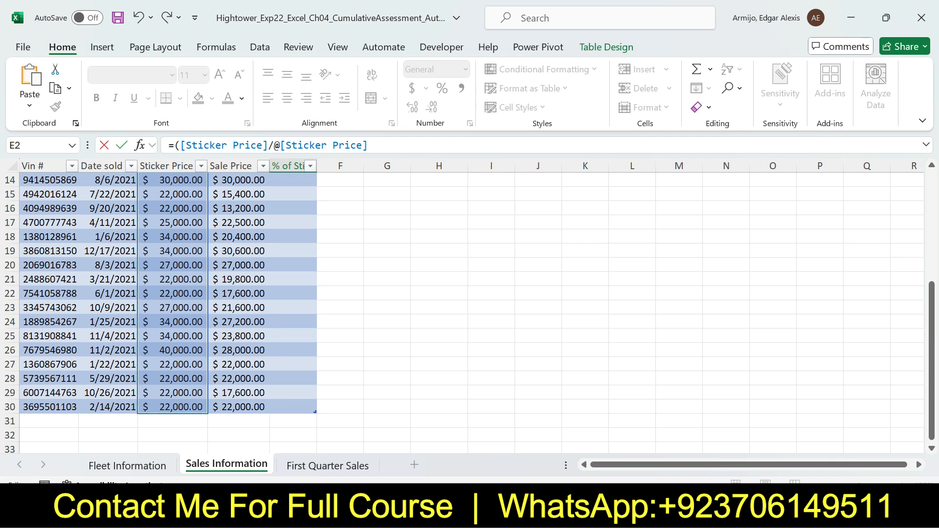
text(@)
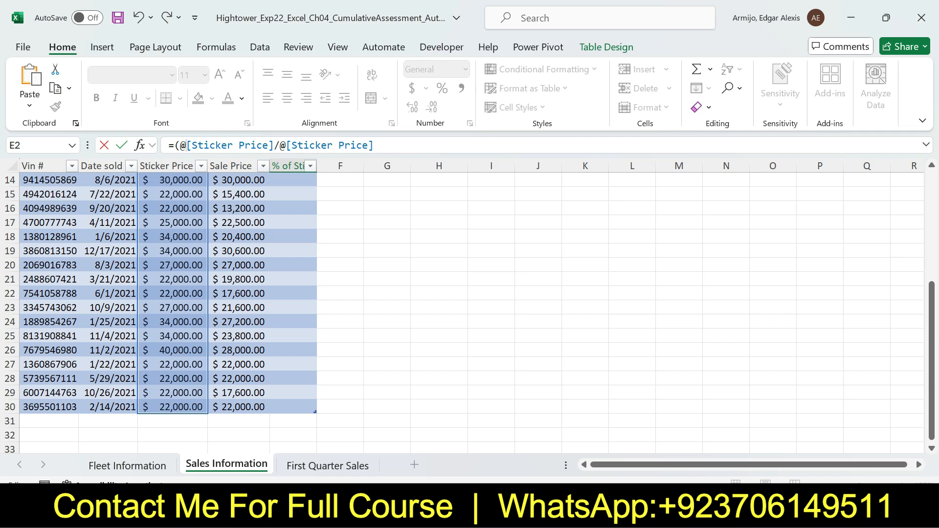
text()*100)
key(Return)
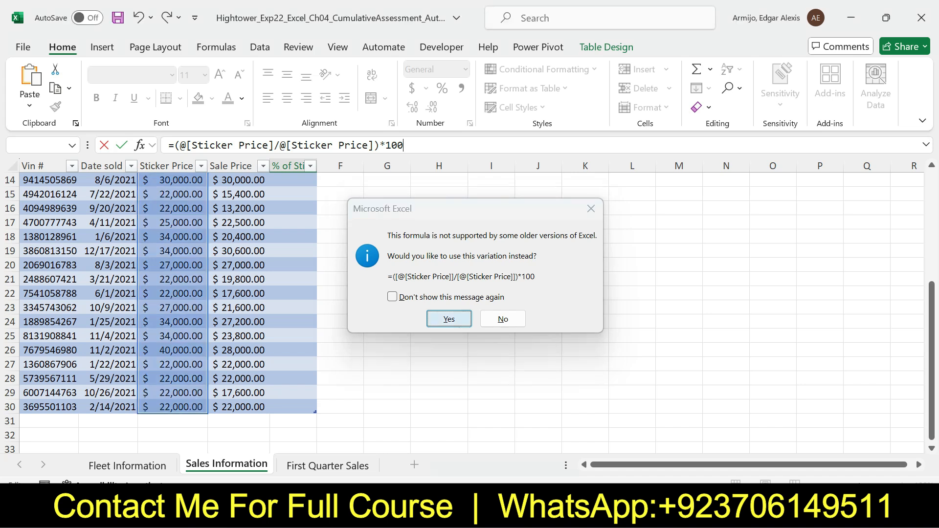
click(449, 318)
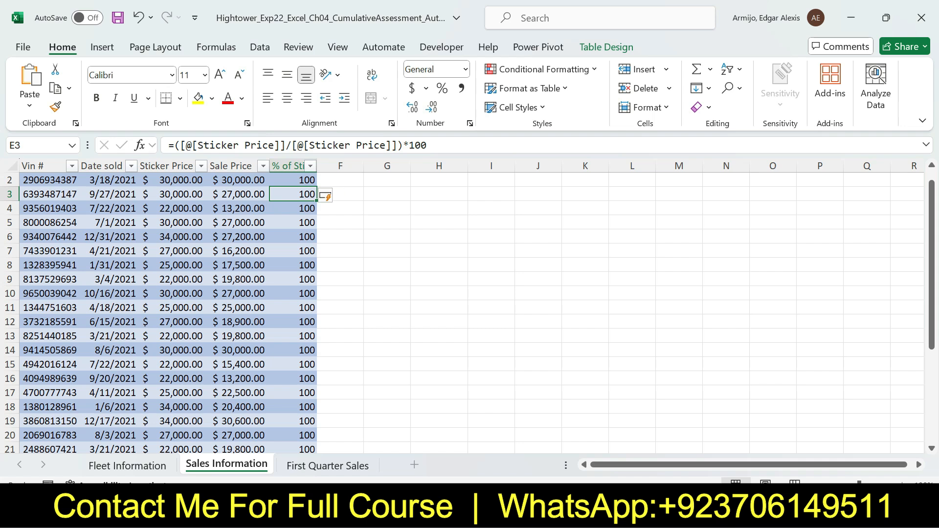
drag(931, 300, 932, 290)
click(293, 194)
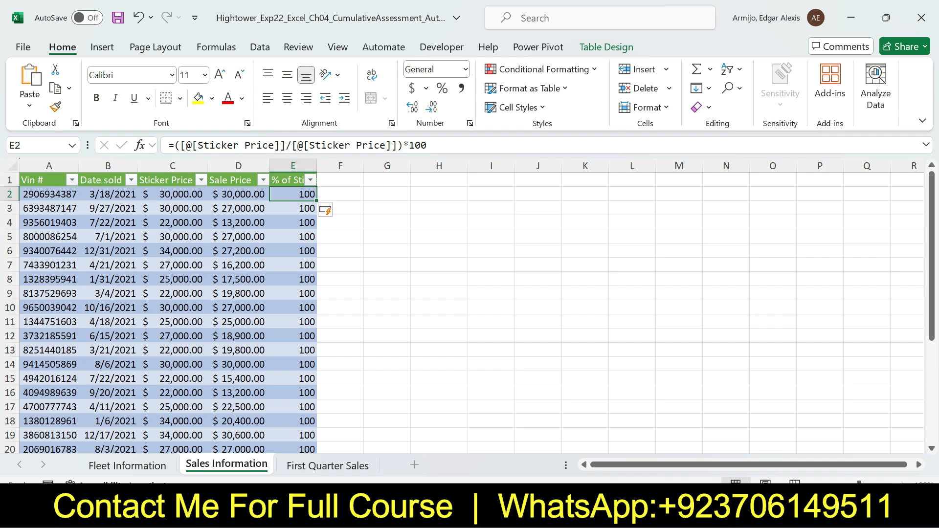
- Switch back to the Word instructions, set the step 11 text to 9 pt and remove its highlighting
key(alt+Tab)
triple_click(440, 247)
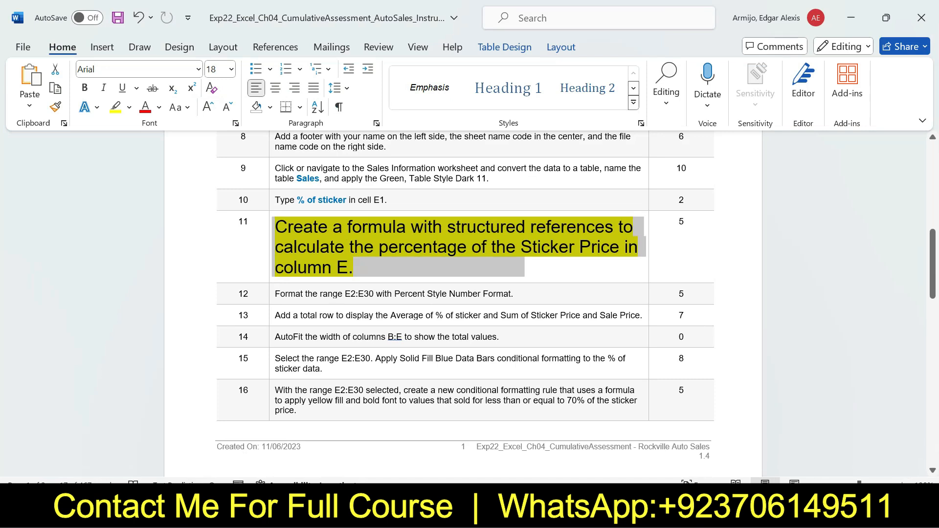
click(360, 191)
click(348, 225)
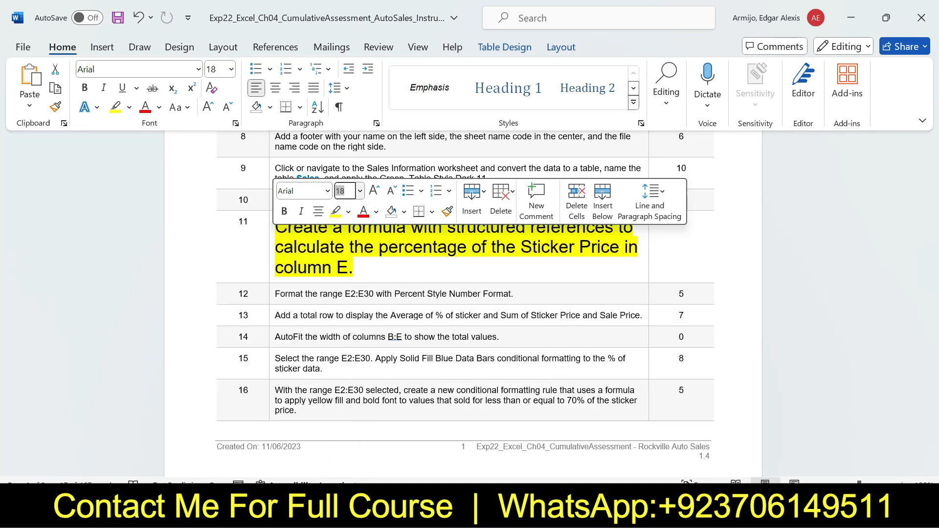
click(348, 211)
click(370, 330)
click(620, 275)
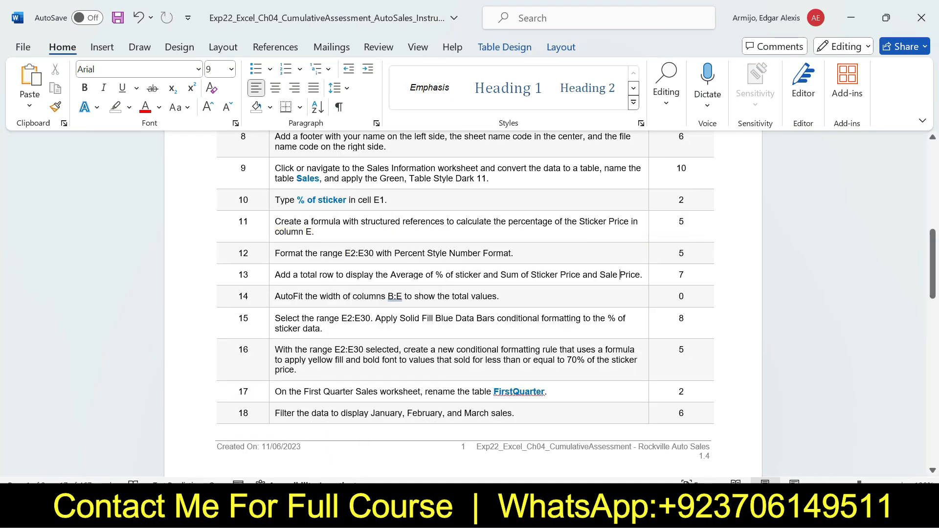
mouse_move(932, 264)
mouse_down()
mouse_move(933, 325)
mouse_move(932, 279)
mouse_up()
drag(932, 241, 932, 179)
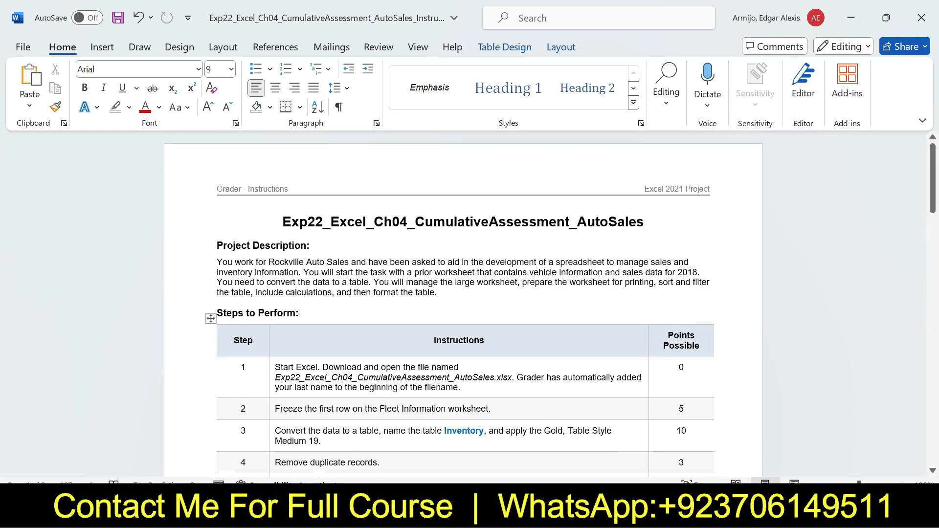